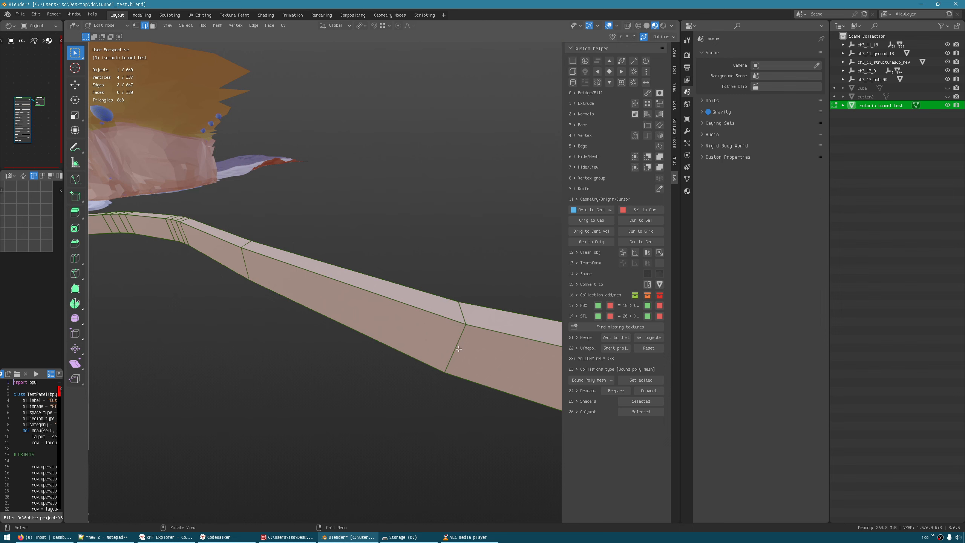
Bevel the cross-section edges at the tunnel's unsmoothed bend about 4.61 m wide with 3 segments
middle_drag(423, 338, 400, 349)
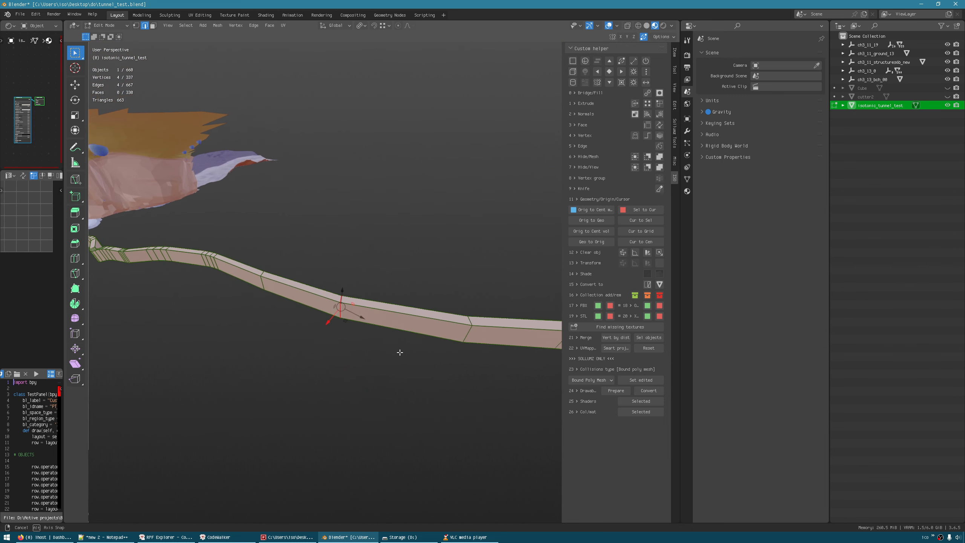
key(ctrl+b)
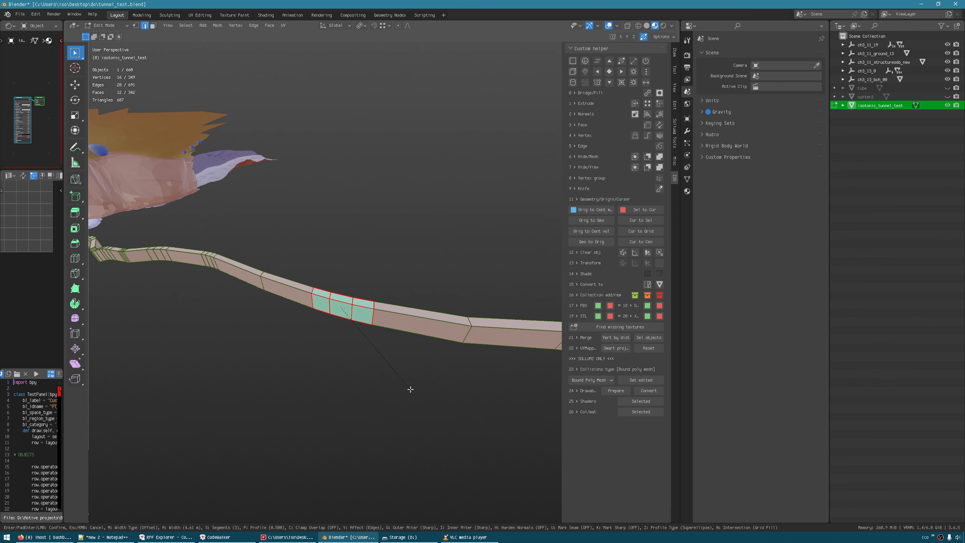
click(411, 390)
Pull the underside face in the middle of the bevelled tunnel section downward to form a shallow dip
middle_drag(411, 389, 369, 148)
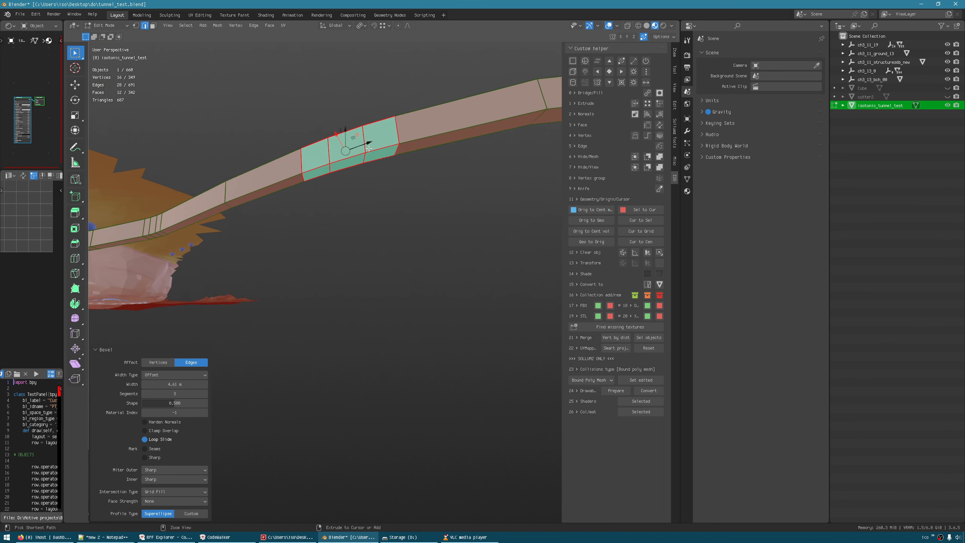
click(349, 160)
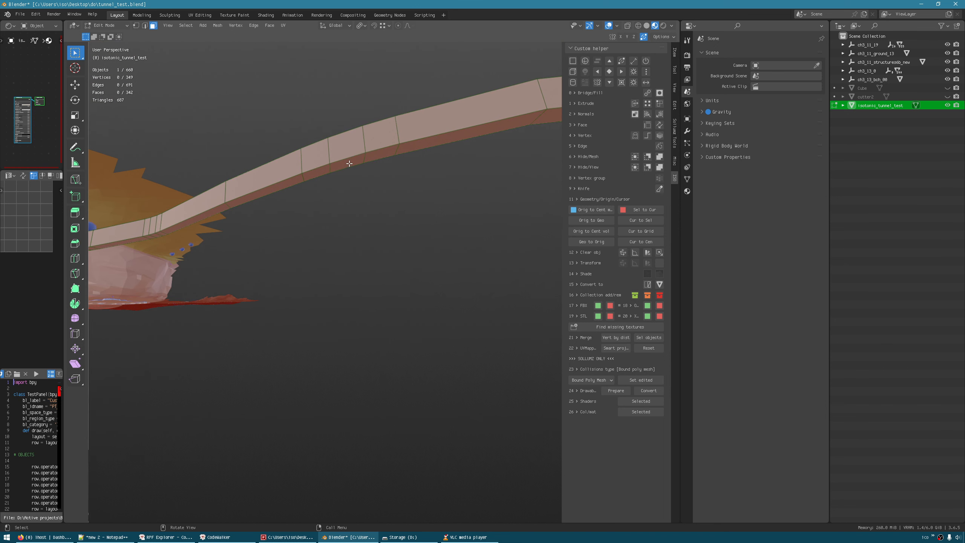
drag(346, 145, 350, 164)
middle_drag(350, 165, 387, 156)
Bevel the two outer underside edges of the dip about 1.54 m wide with 3 segments
click(364, 172)
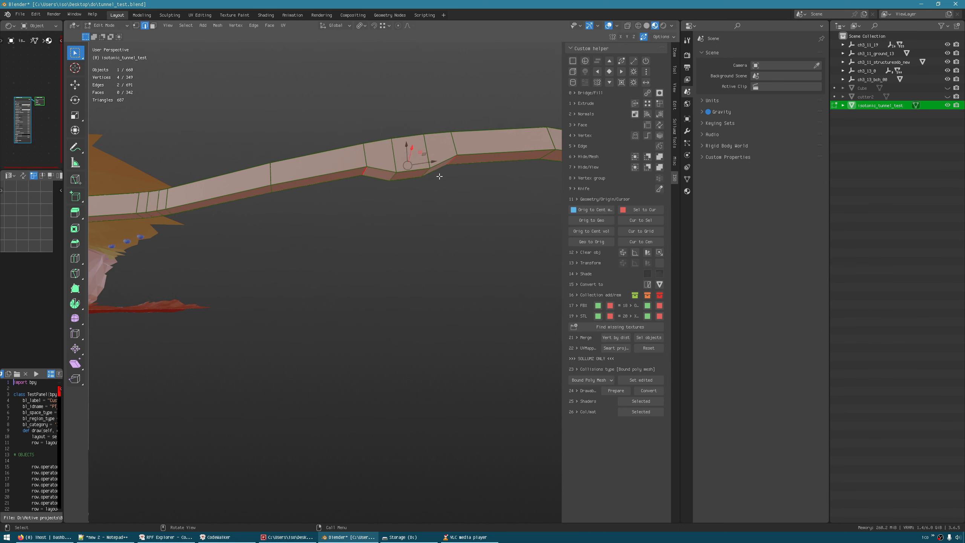
middle_drag(439, 177, 175, 311)
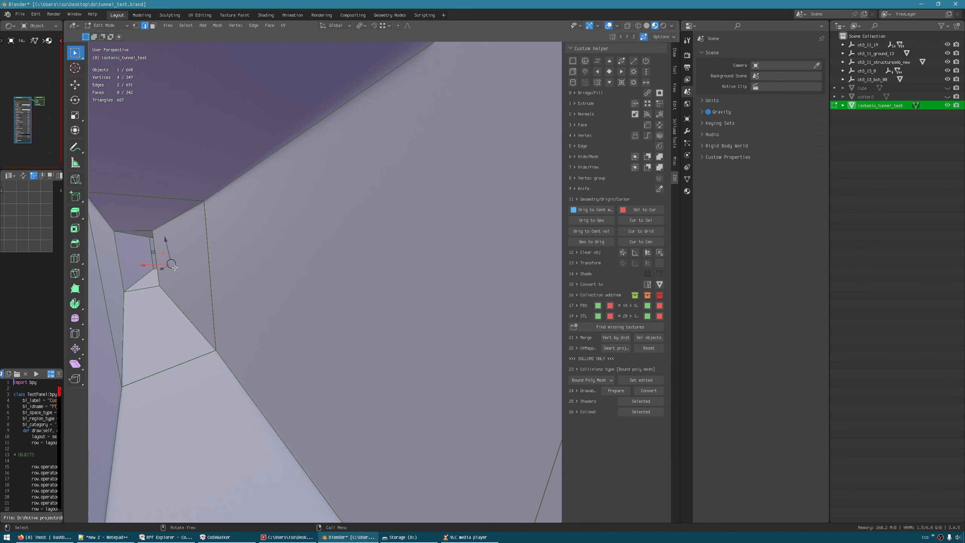
middle_drag(174, 267, 410, 136)
key(ctrl+b)
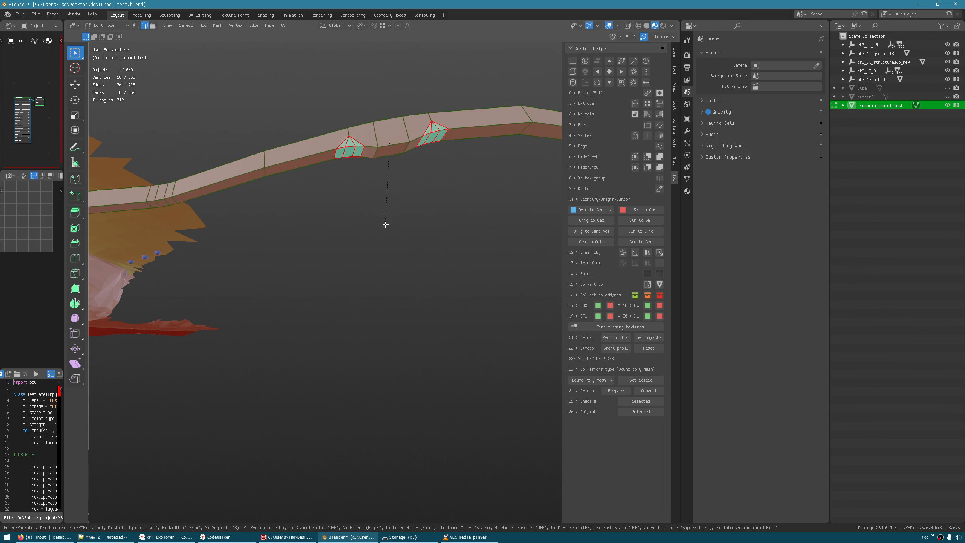
click(385, 224)
Bevel the two inner underside edges of the dip about 0.8 m wide with 3 segments
middle_drag(394, 179, 320, 151)
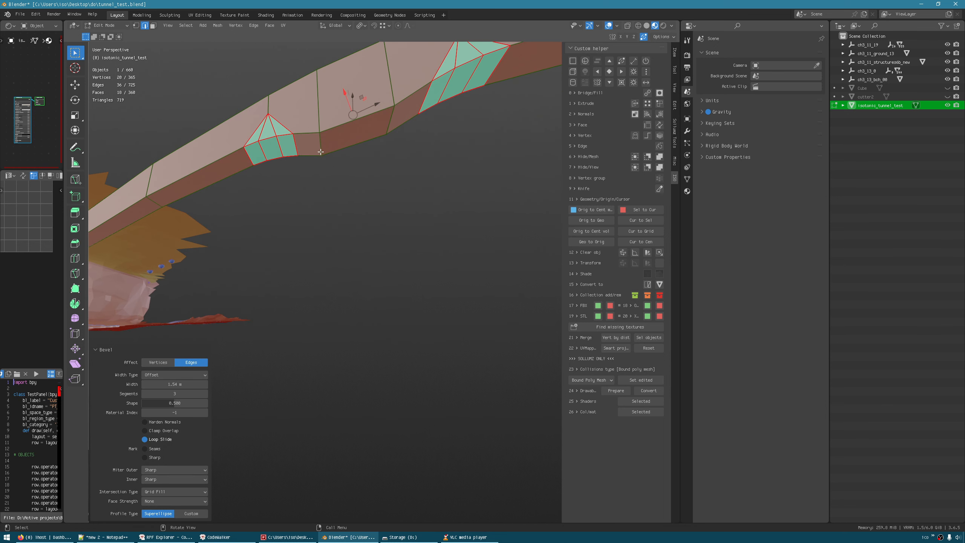
click(320, 152)
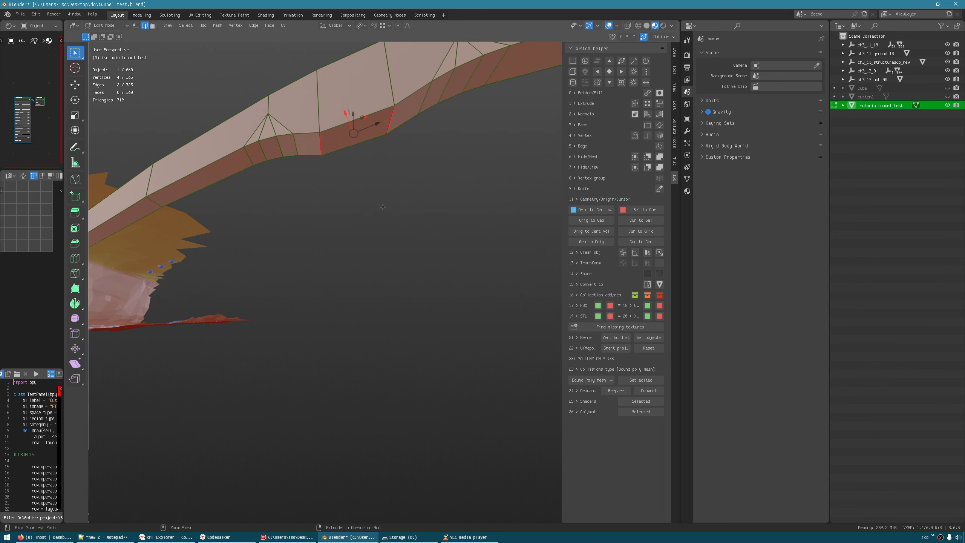
key(ctrl+b)
click(383, 226)
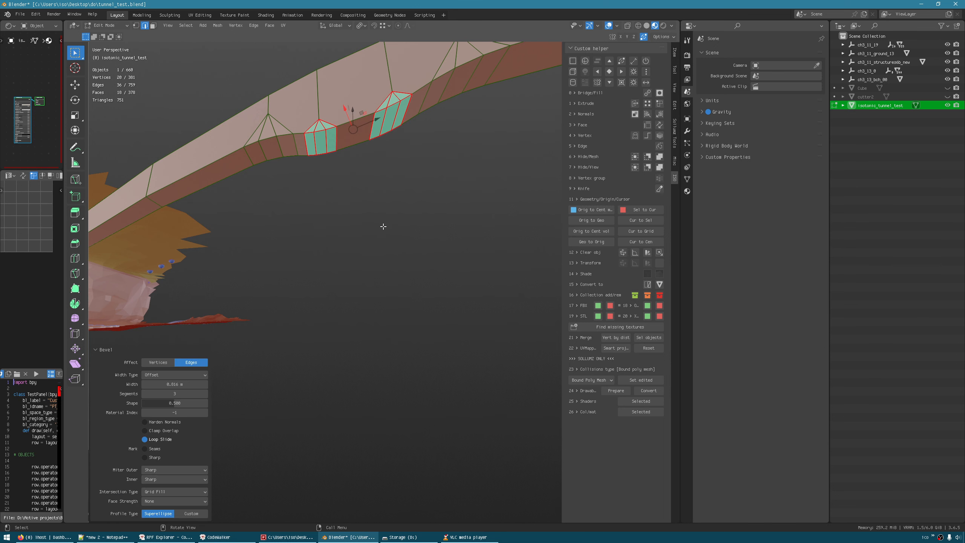
Raise one ceiling face of the straighter tunnel stretch about 1.63 m along Z
middle_drag(384, 226, 277, 278)
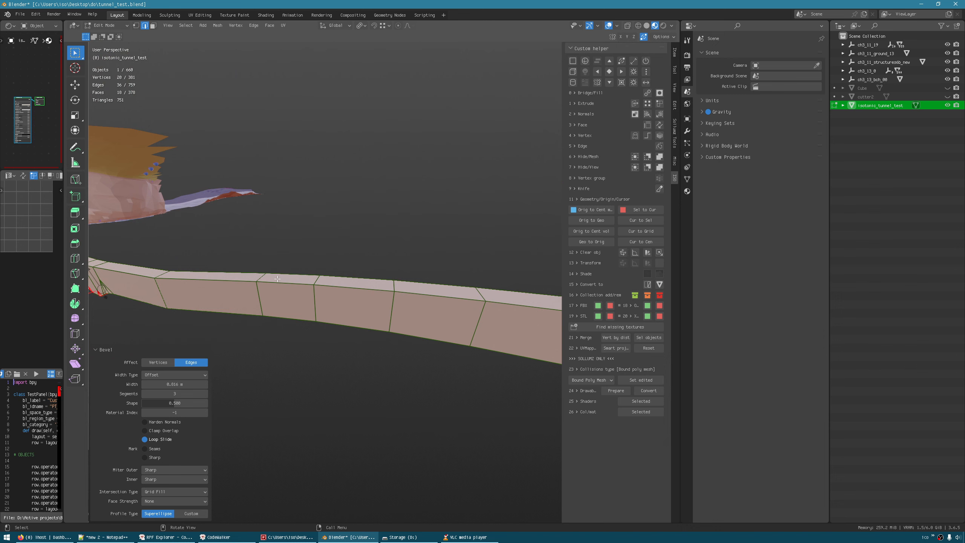
key(3)
click(281, 278)
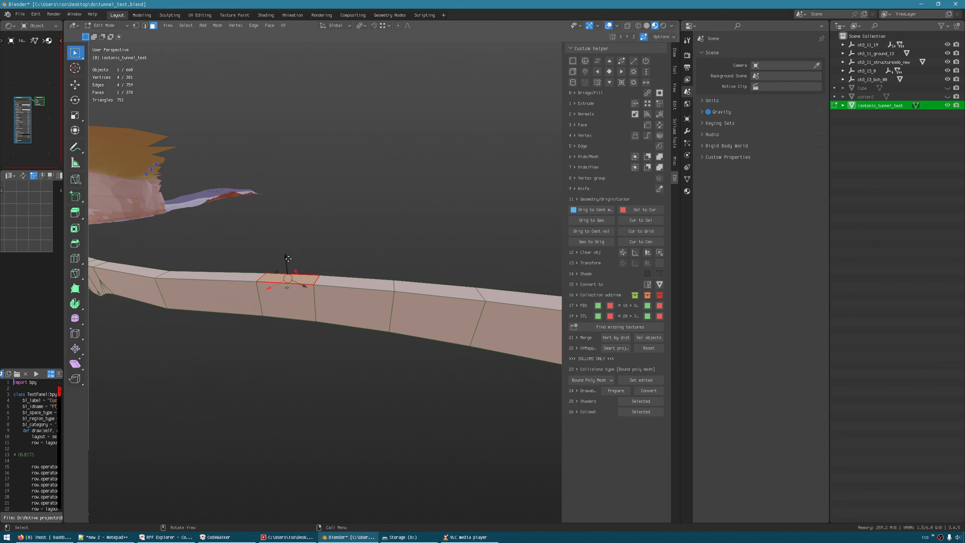
mouse_move(288, 259)
mouse_down()
mouse_move(285, 237)
mouse_move(295, 241)
mouse_up()
Save the file and inset the side wall face between the two bevelled bends slightly, about 0.53 m
middle_drag(295, 241, 151, 282)
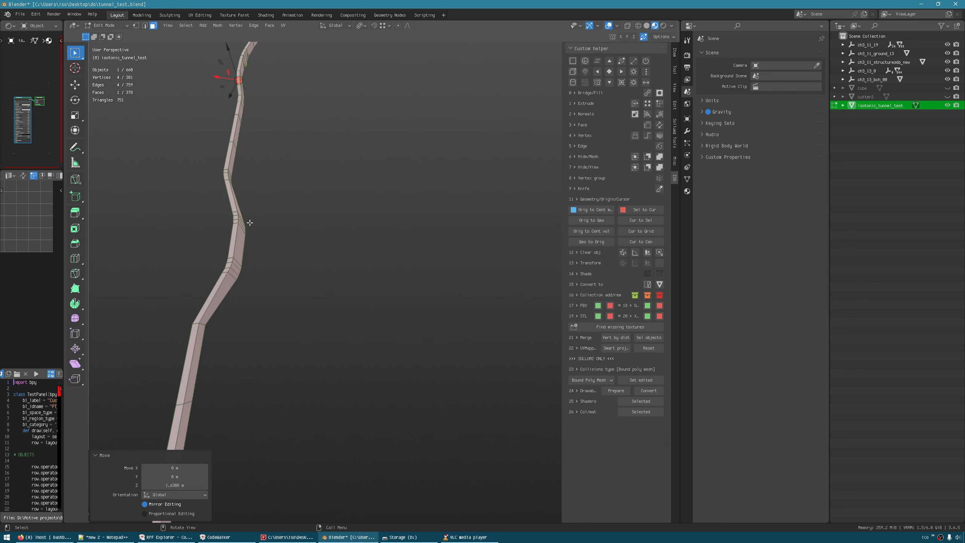
middle_drag(352, 242, 262, 117)
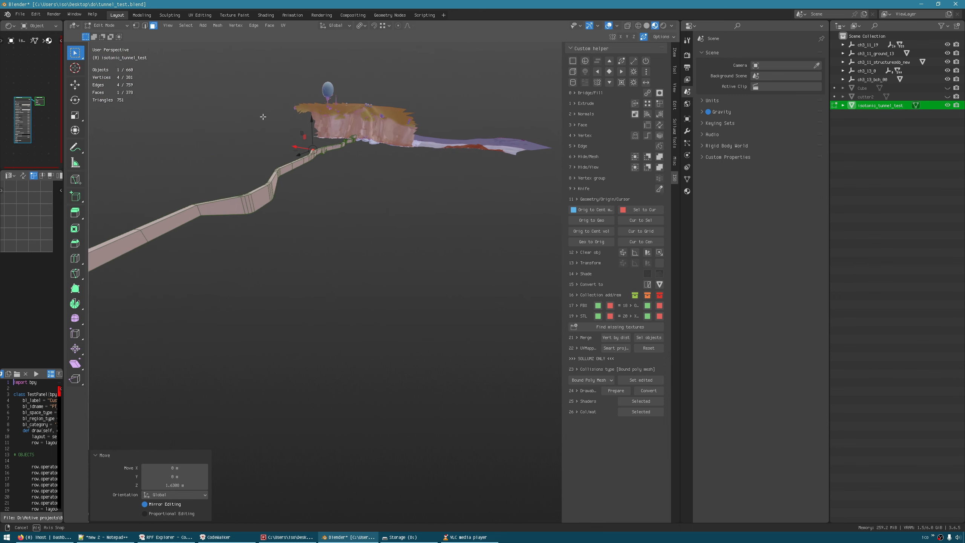
middle_drag(280, 209, 420, 291)
middle_drag(451, 215, 388, 375)
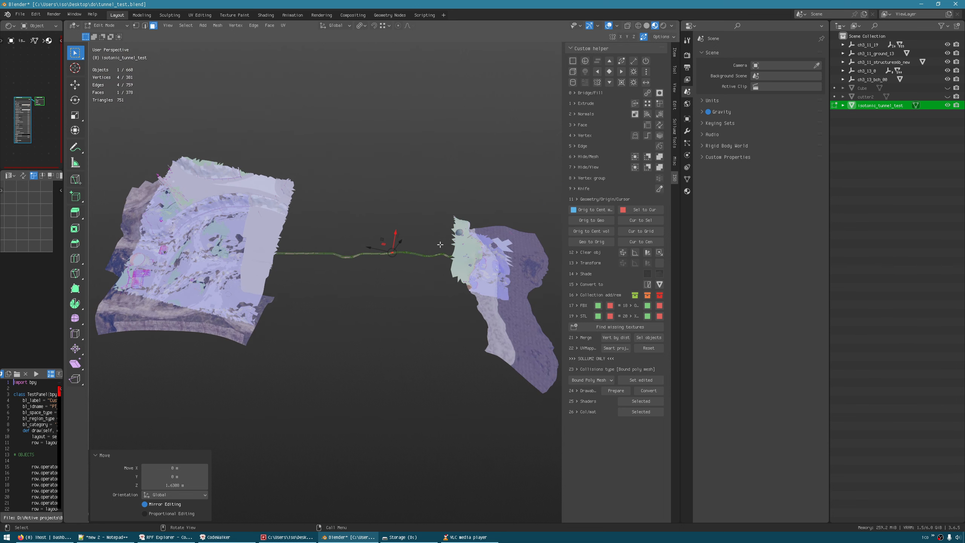
ctrl+middle_drag(350, 298, 349, 135)
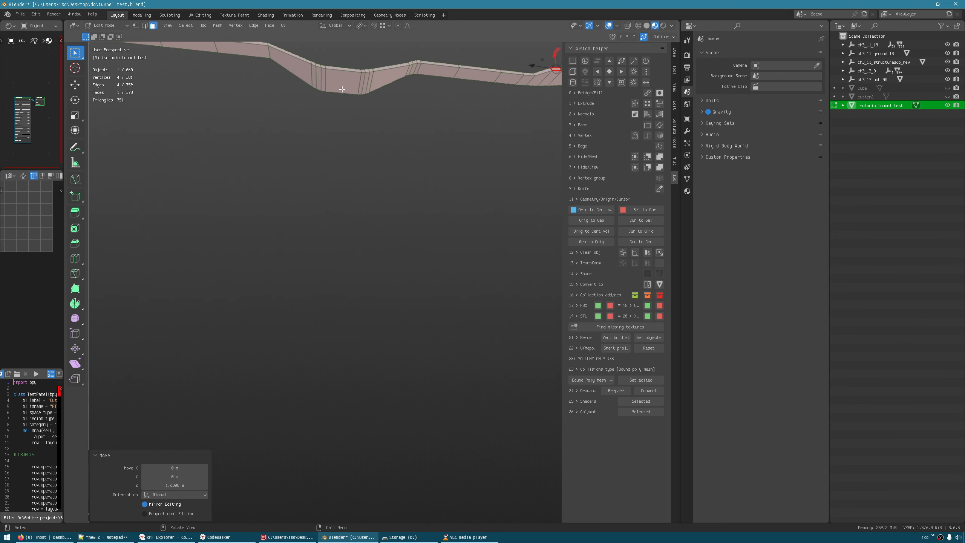
click(341, 80)
middle_drag(346, 85, 377, 238)
middle_drag(362, 307, 378, 339)
key(ctrl+s)
key(i)
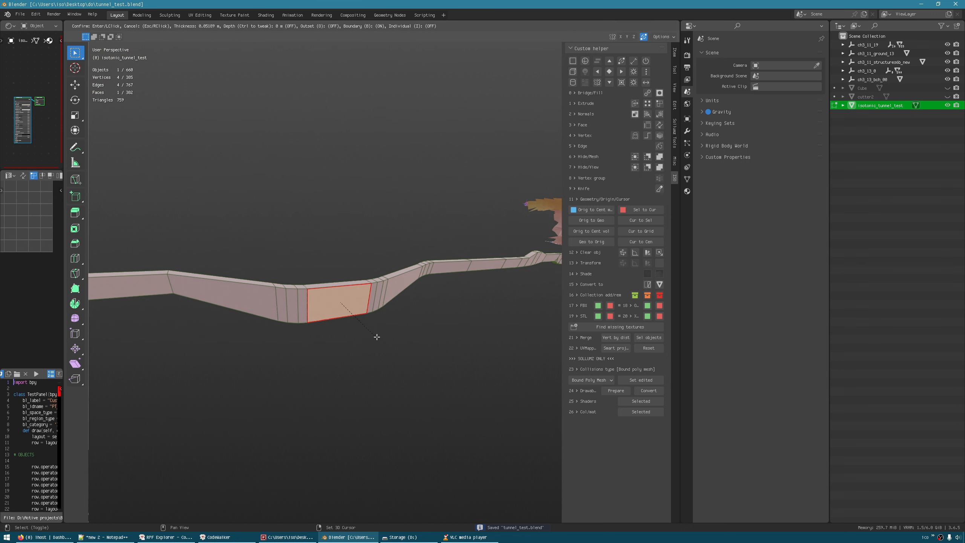
click(372, 320)
Extrude the inset wall face about 5.67 m outward to form a side alcove
middle_drag(373, 323, 325, 387)
key(e)
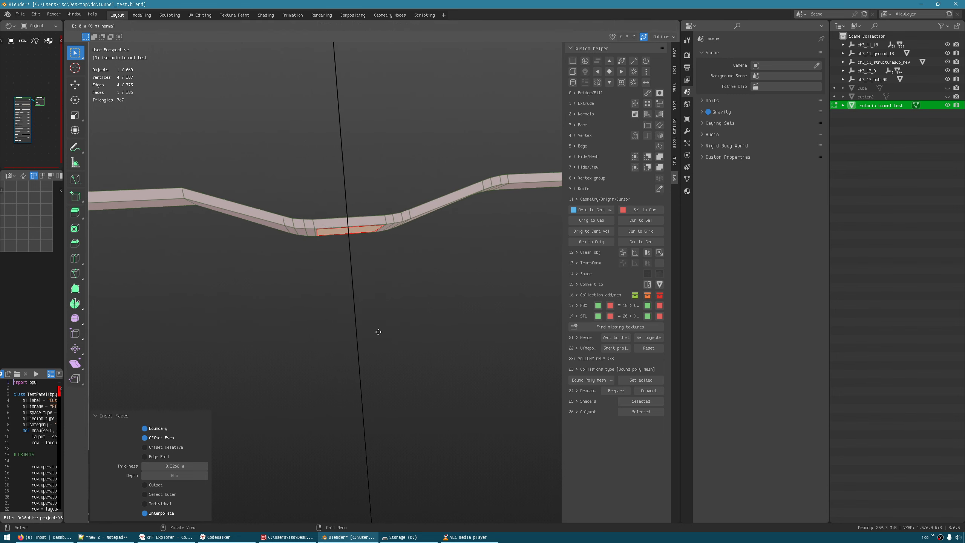
click(386, 364)
Add a single centred loop cut across the alcove's top, outer face and underside
middle_drag(370, 338, 317, 51)
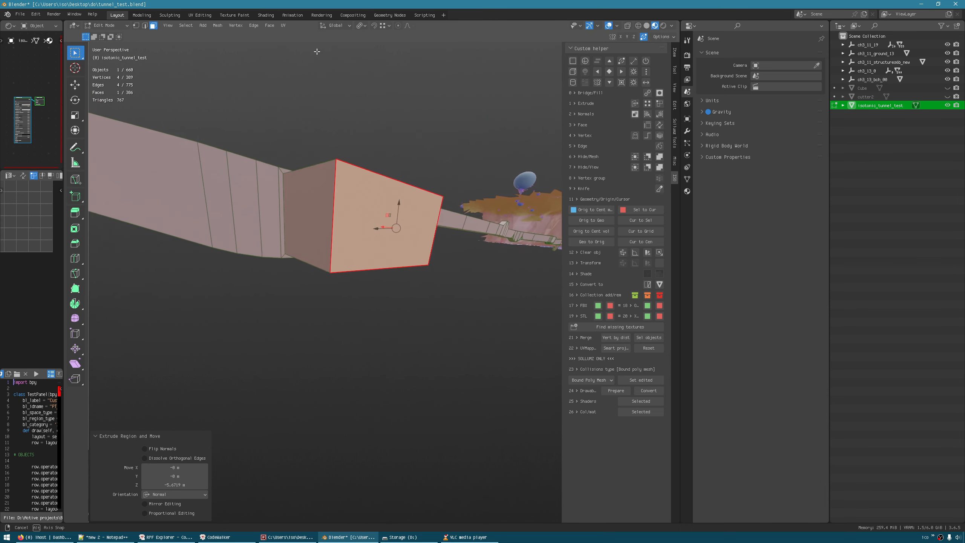
middle_drag(334, 206, 188, 468)
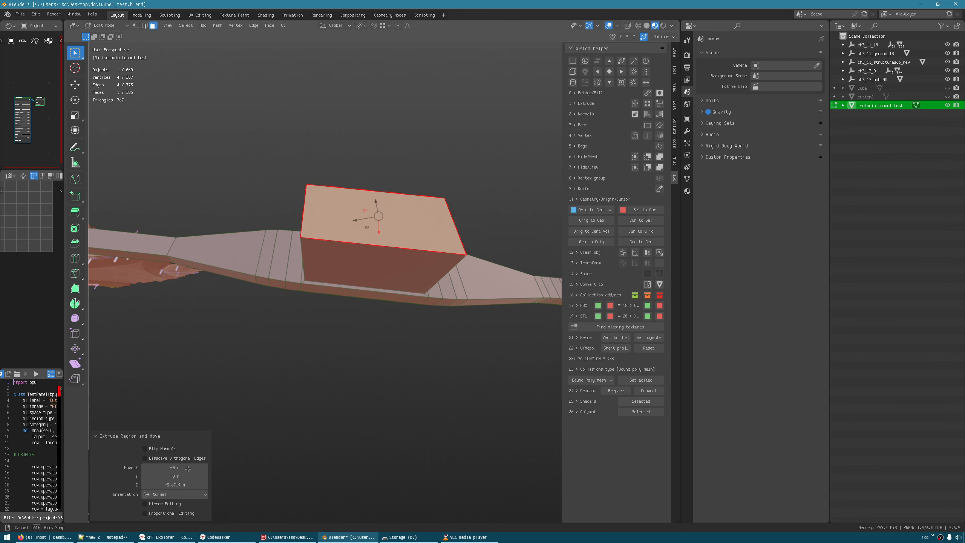
click(385, 187)
click(384, 200)
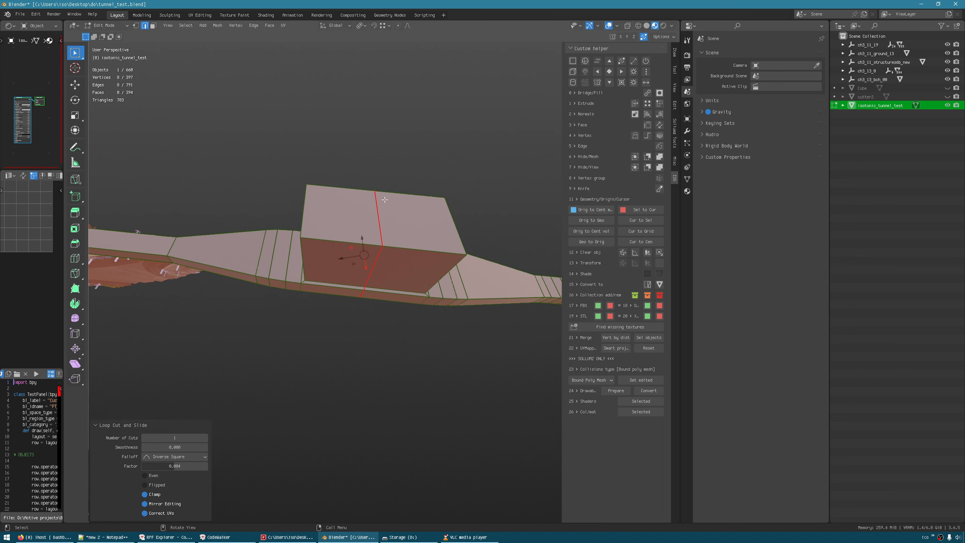
Bevel the vertical centre edge of the alcove's outer face about 2 m wide with 1 segment
click(375, 220)
middle_drag(375, 220, 341, 301)
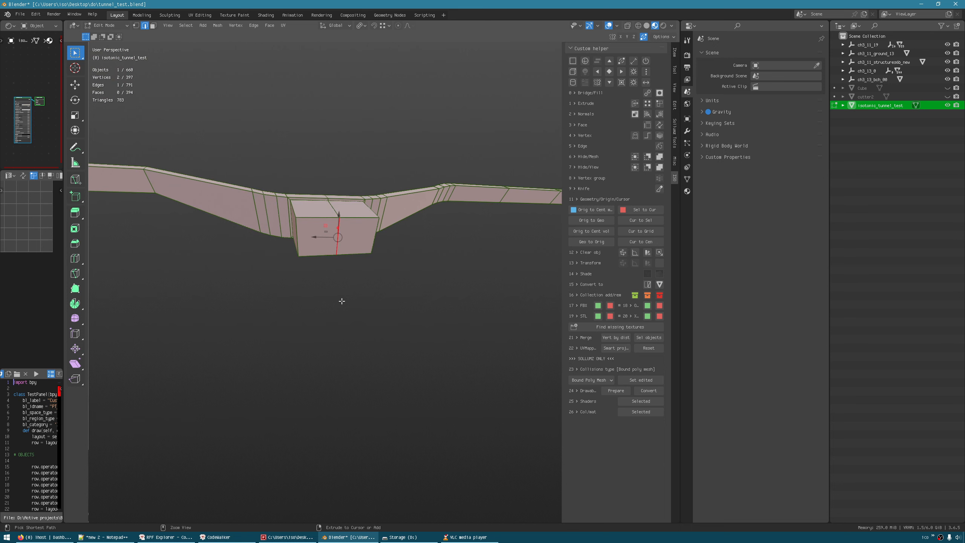
key(ctrl+b)
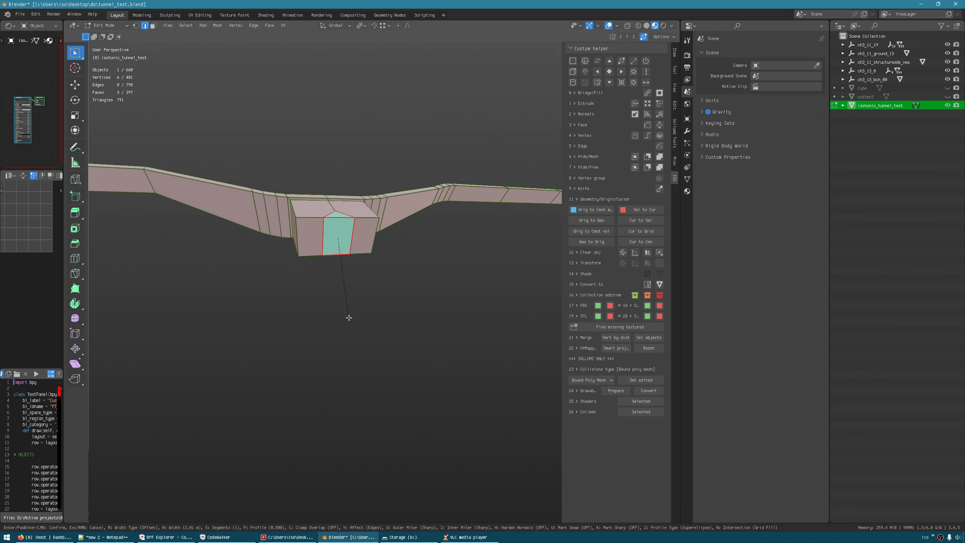
click(349, 317)
Move the alcove's narrow middle outer face about -3.28 m in X, -1.25 m in Y and -1.65 m in Z, and raise it slightly along Z
middle_drag(345, 302, 334, 333)
click(335, 249)
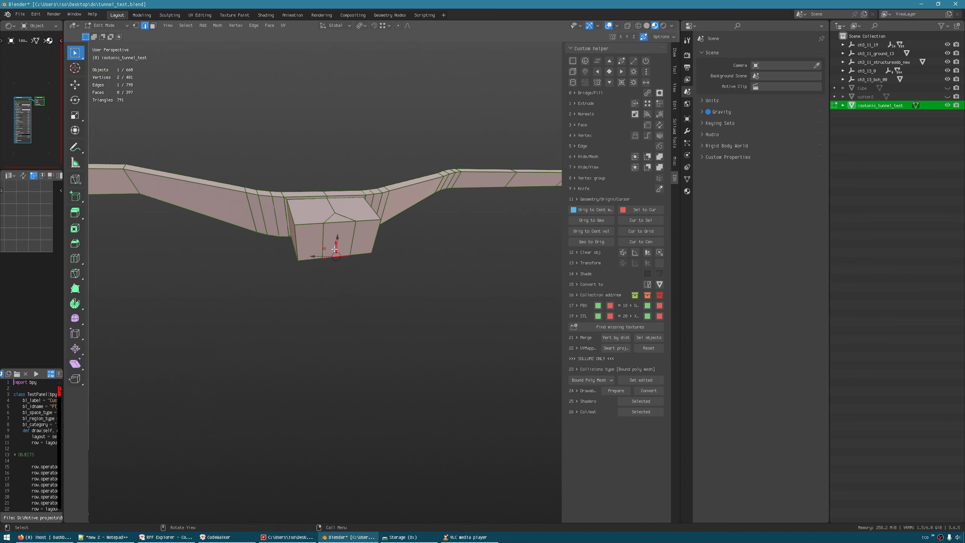
middle_drag(334, 249, 323, 324)
key(3)
click(335, 246)
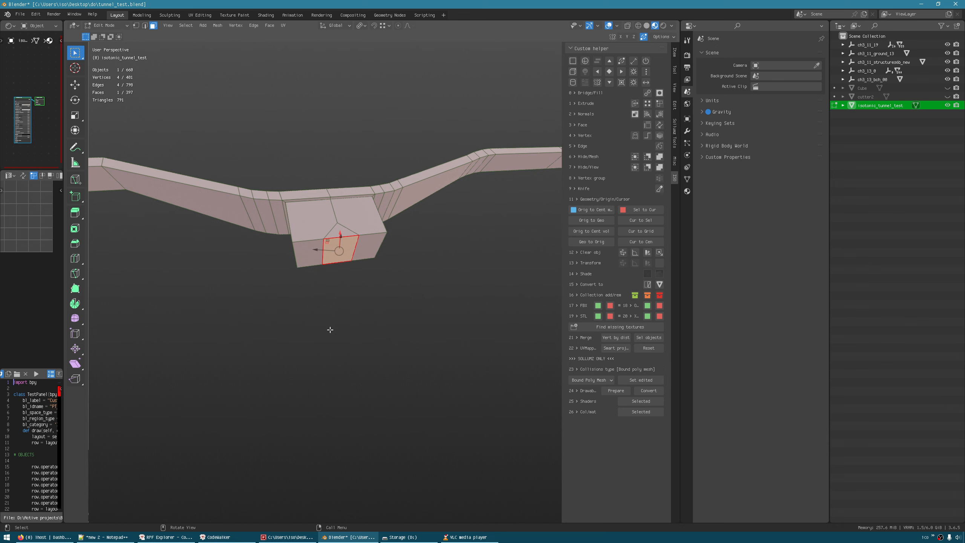
key(g)
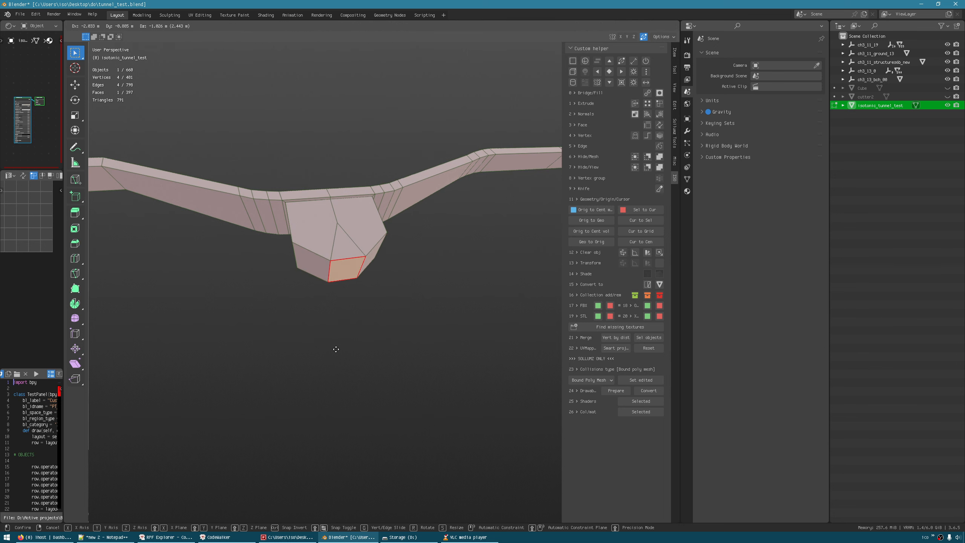
click(338, 360)
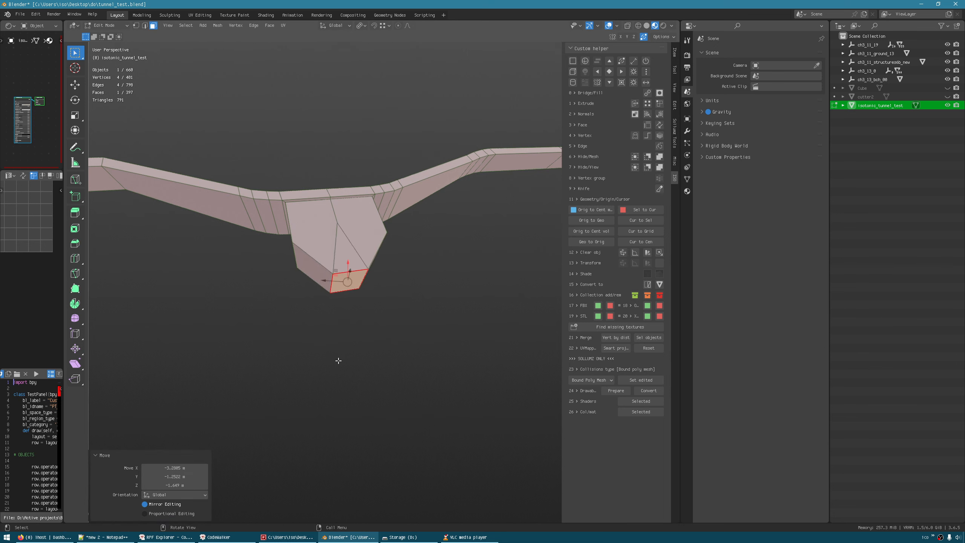
middle_drag(338, 360, 359, 185)
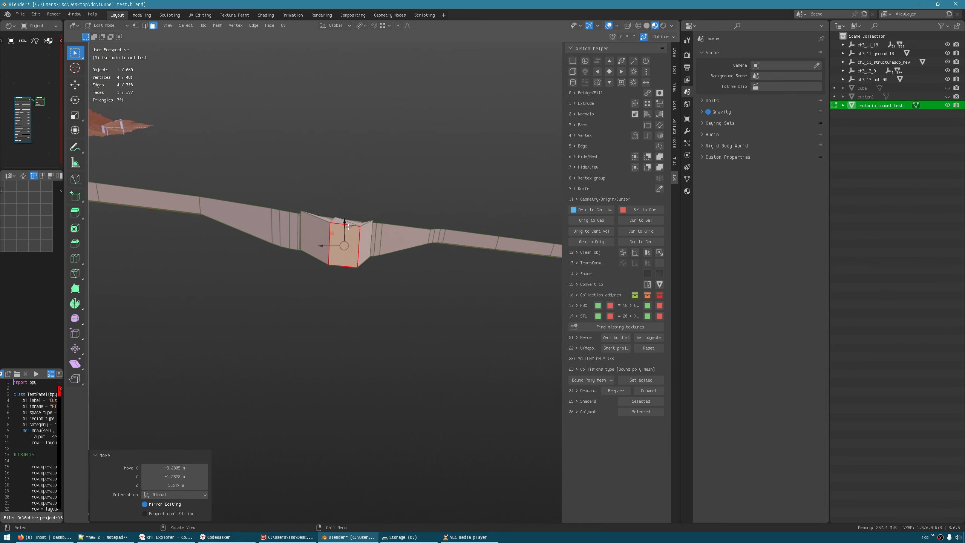
drag(344, 225, 344, 209)
Lower the alcove's two upper side corner vertices about 0.25 m along Z
middle_drag(344, 208, 315, 222)
key(1)
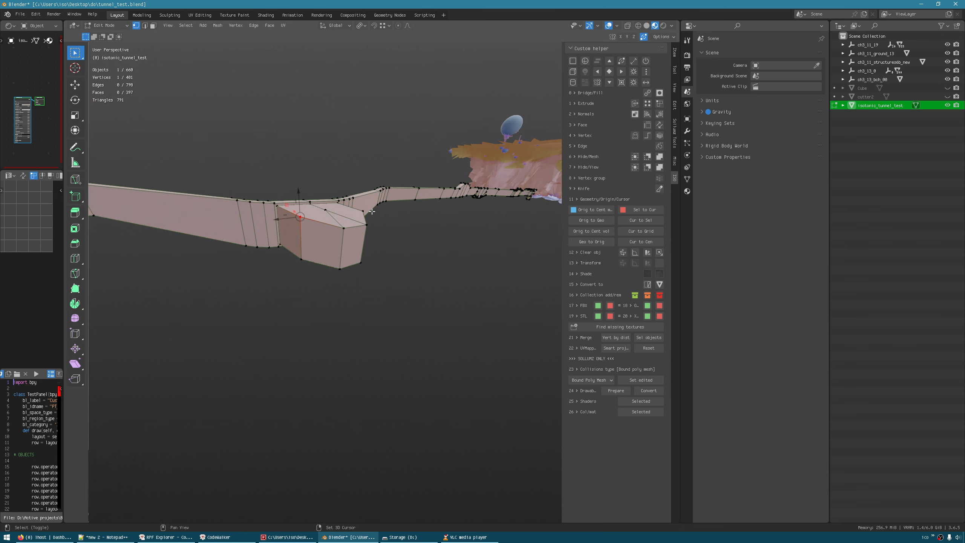
shift+click(372, 211)
middle_drag(372, 211, 307, 193)
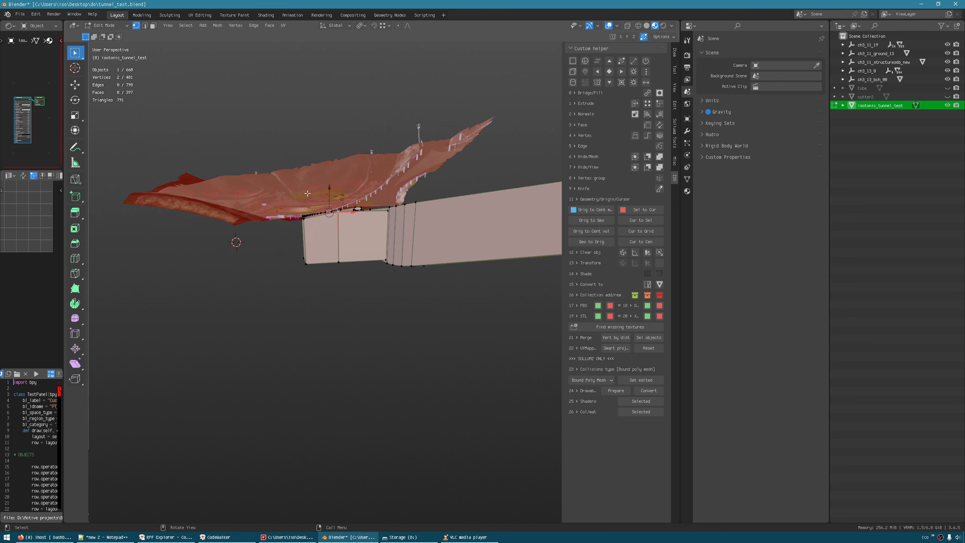
drag(327, 193, 327, 196)
Connect the alcove's opposite side corner vertices with edges across its top and underside
middle_drag(336, 244, 517, 356)
middle_drag(378, 309, 482, 320)
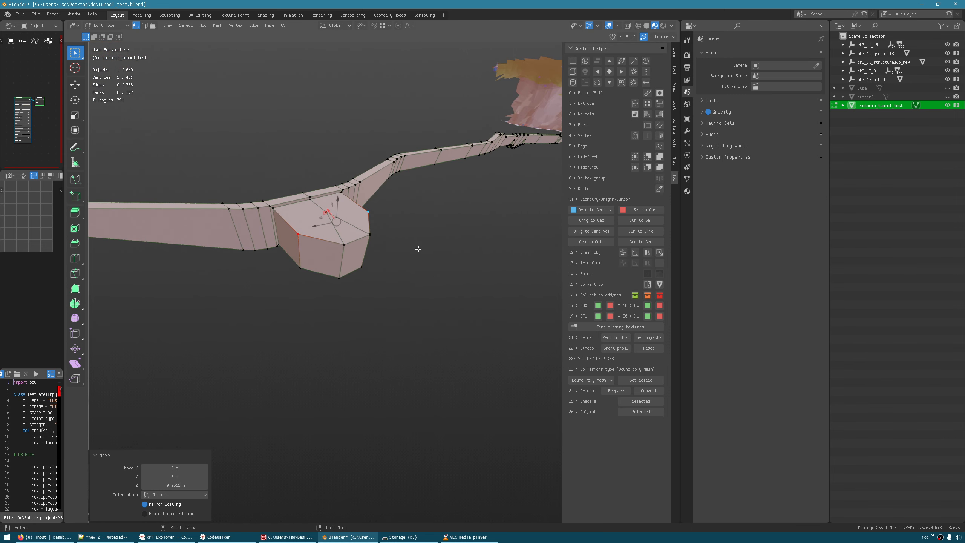
shift+click(299, 233)
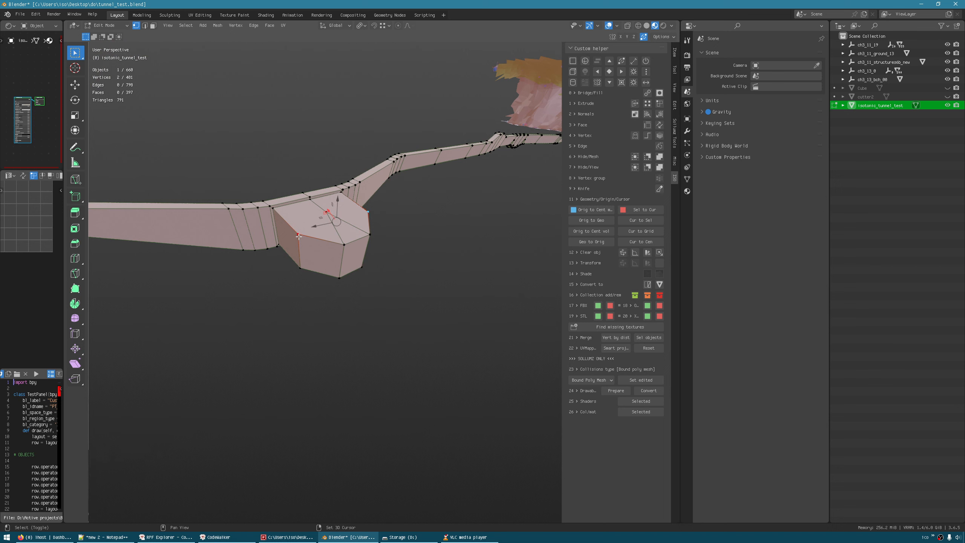
middle_drag(314, 318, 271, 372)
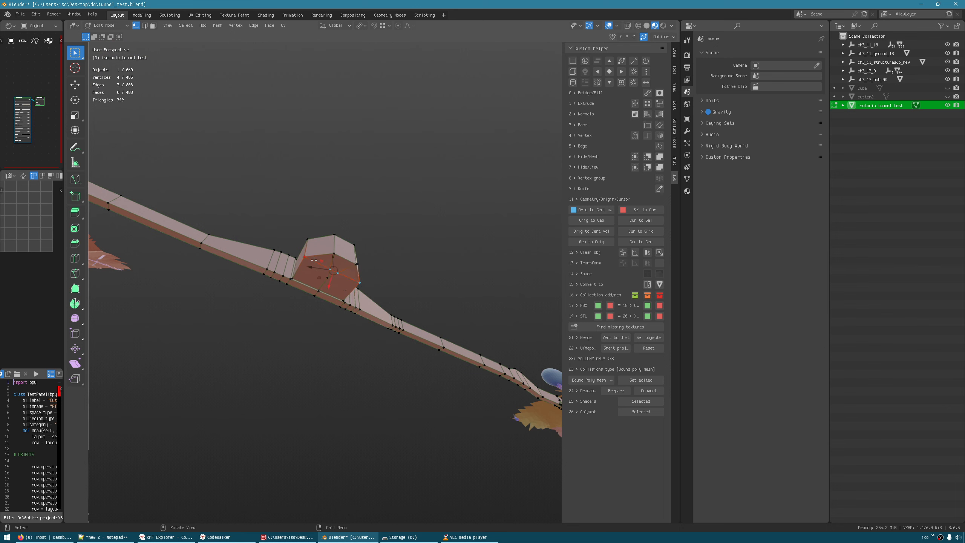
Scale the alcove's middle crosswise edges and adjoining vertical side edges down to about 0.66
middle_drag(314, 260, 272, 234)
key(2)
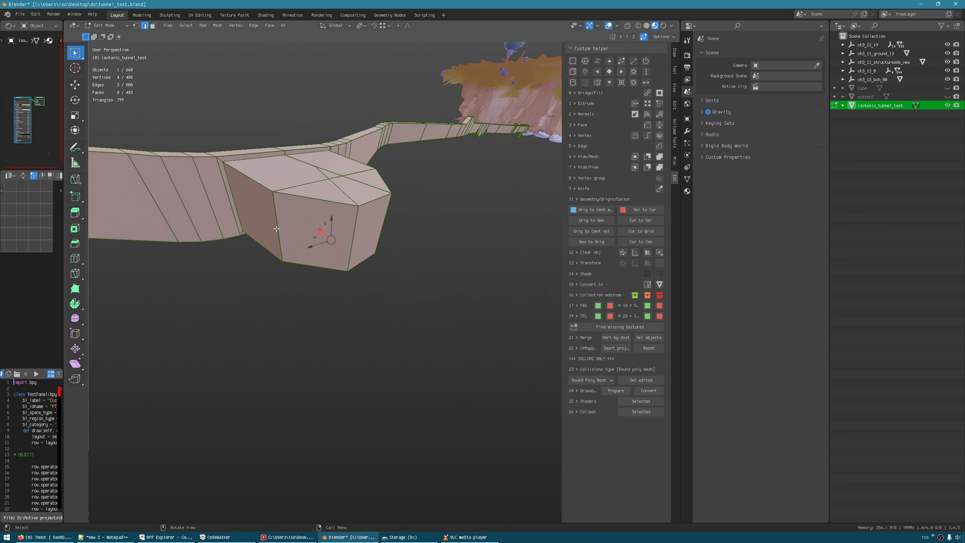
middle_drag(388, 349, 431, 361)
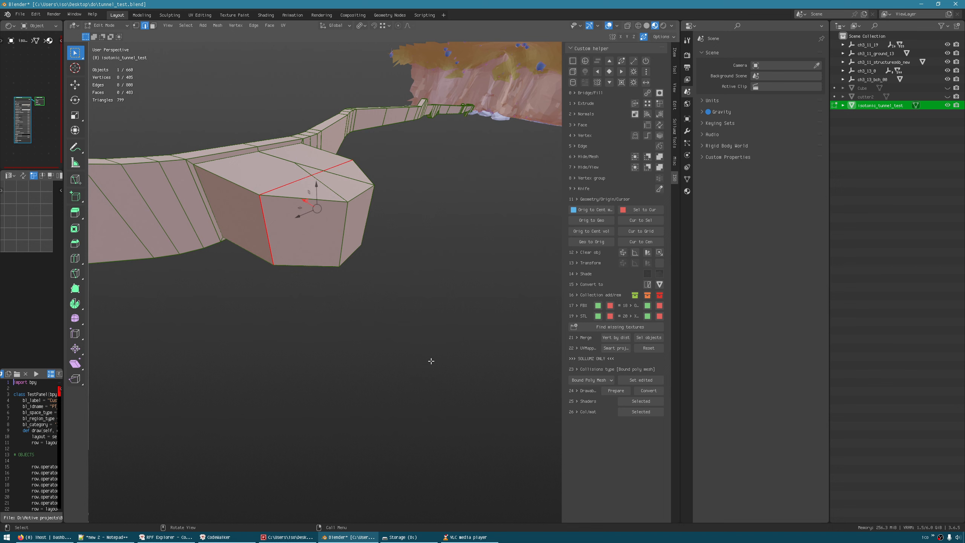
key(s)
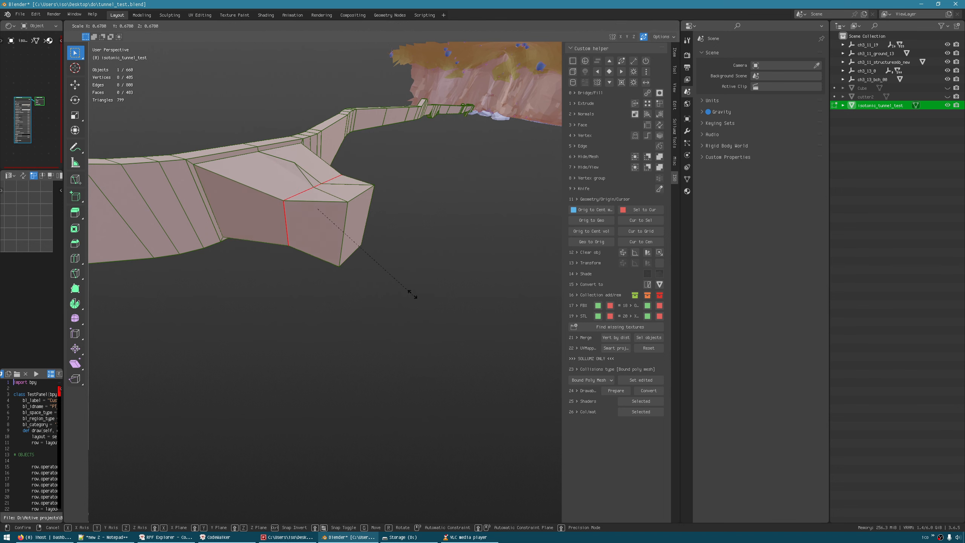
click(413, 295)
Raise the alcove's middle ceiling edge about 0.62 m along Z, and dissolve the ceiling vertex between it and the tunnel
middle_drag(411, 289, 294, 224)
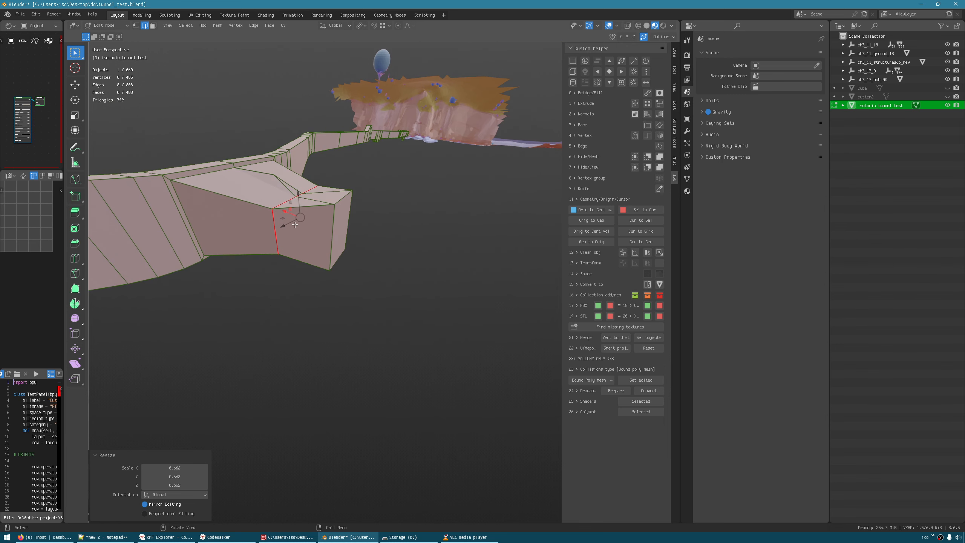
click(285, 201)
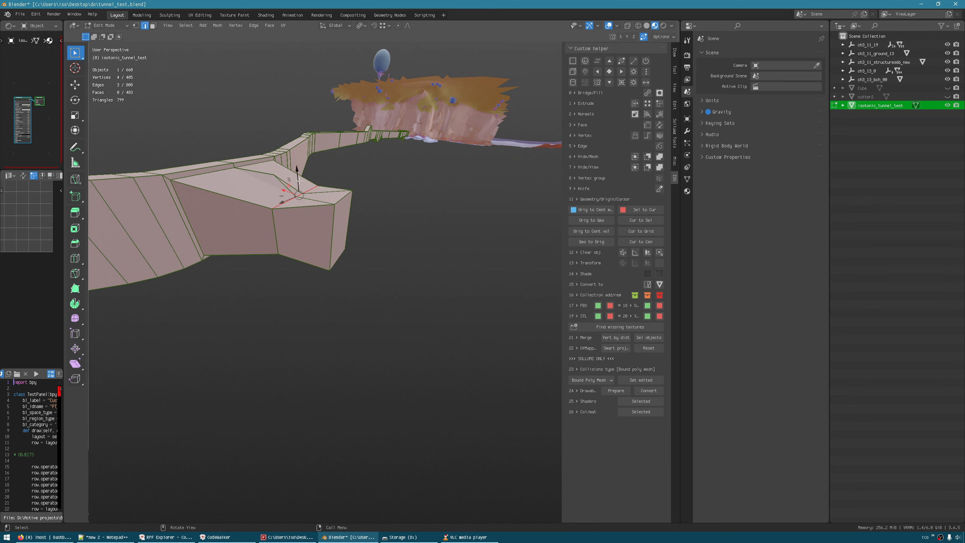
key(g)
key(z)
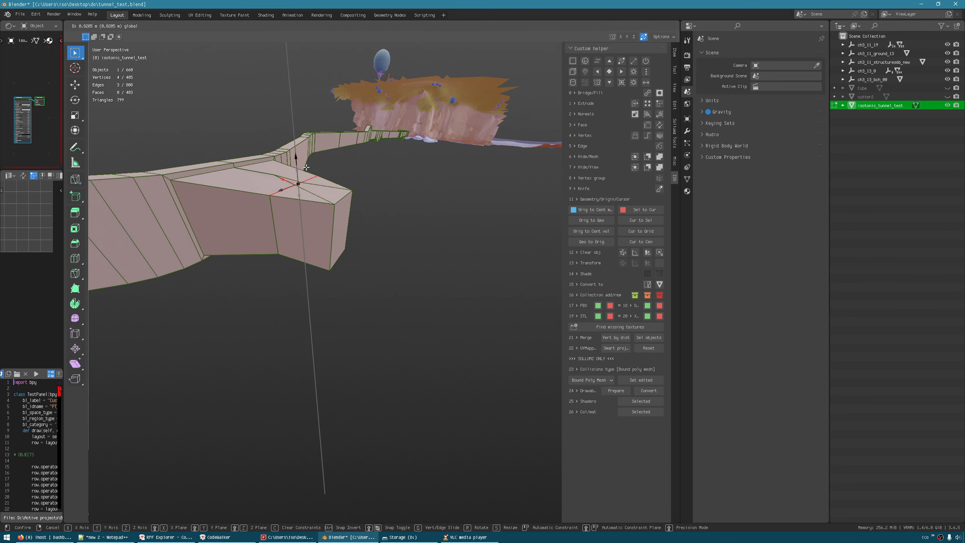
click(305, 167)
middle_drag(306, 167, 262, 163)
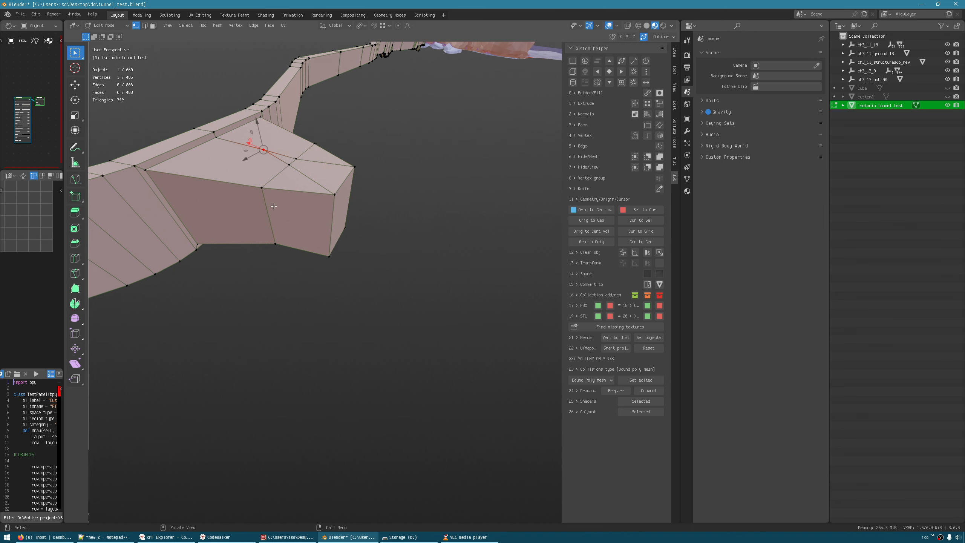
key(ctrl+x)
middle_drag(287, 295, 425, 368)
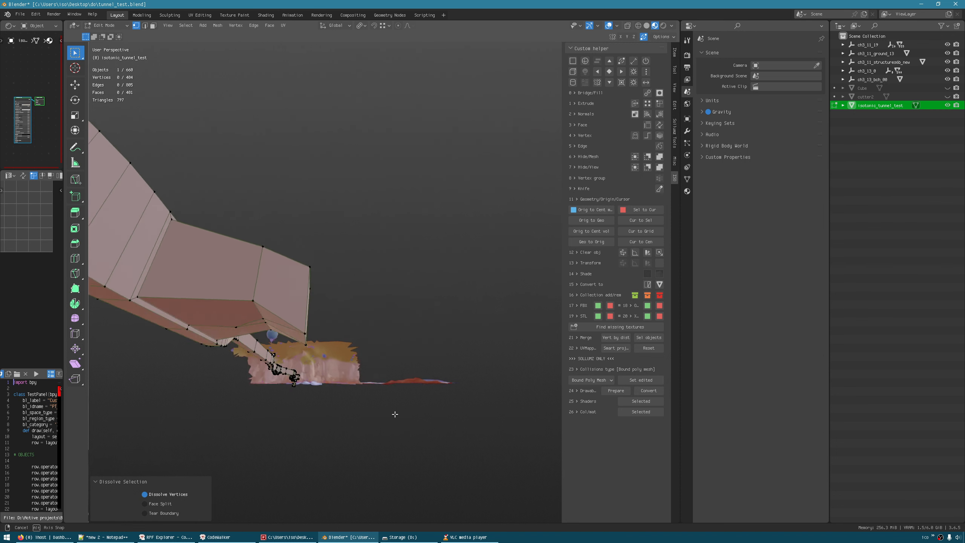
Move the alcove's narrow end face about 1 m in X and 0.52 m in Y, back towards the tunnel
key(3)
click(314, 273)
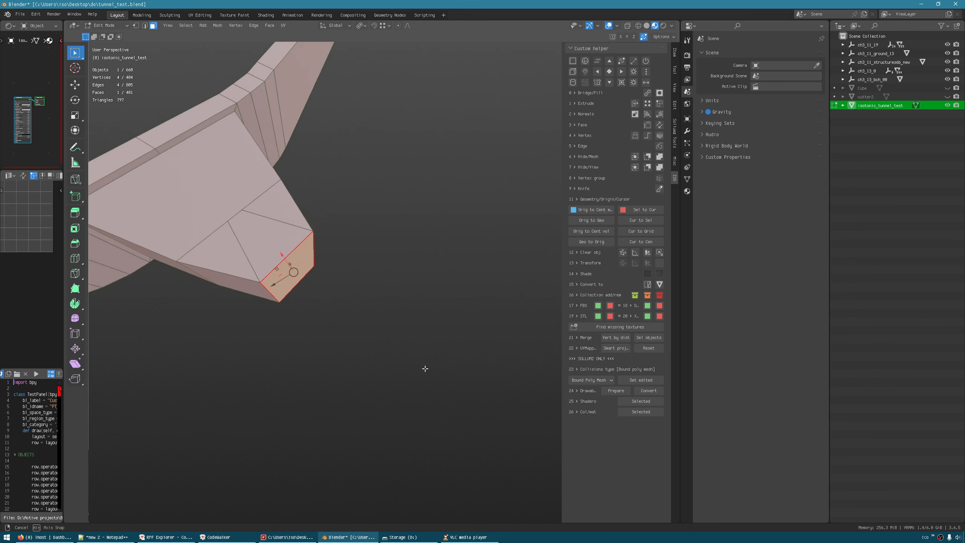
drag(276, 267, 263, 257)
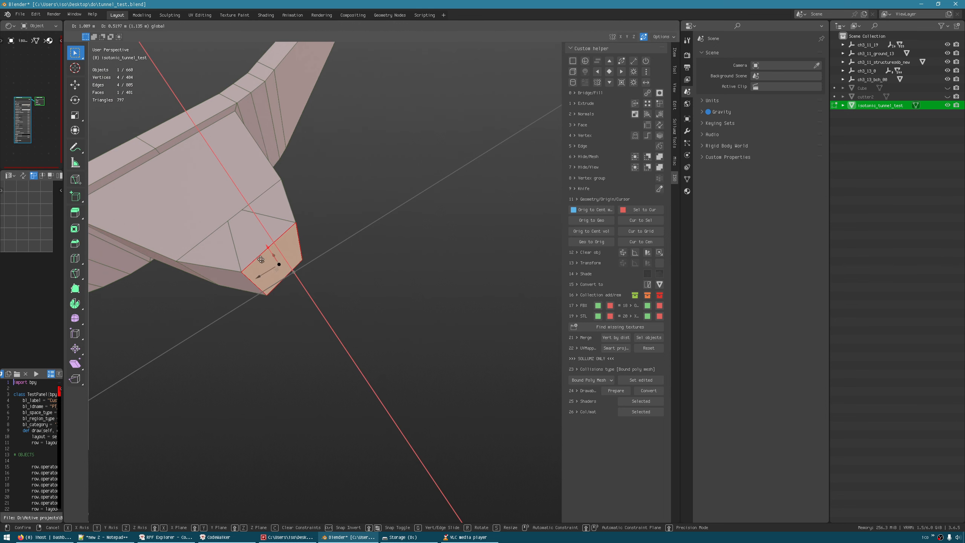
click(261, 260)
middle_drag(276, 334, 261, 353)
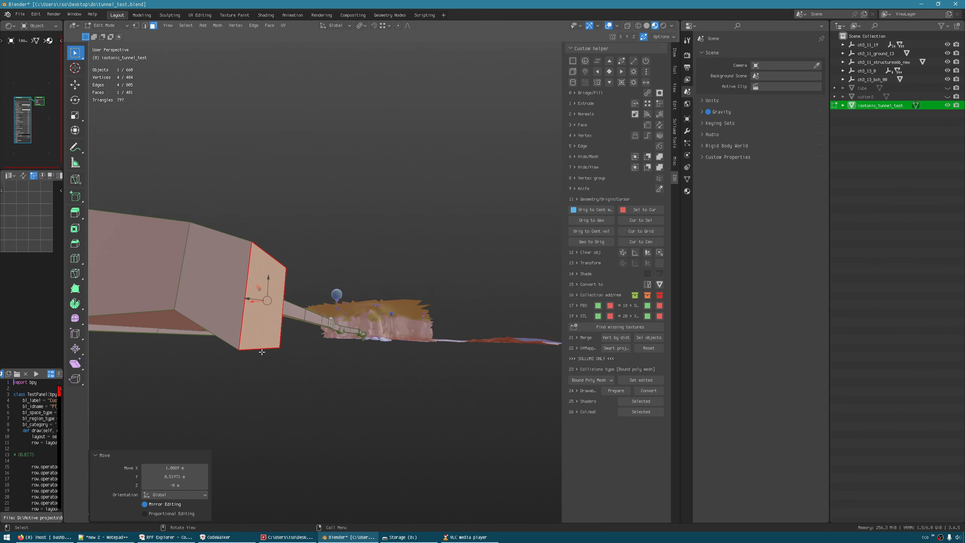
Raise the bottom edge of the alcove's end face along Z
key(2)
click(257, 349)
drag(261, 334, 266, 309)
shift+middle_drag(266, 302, 374, 265)
Lower the three underside faces at the alcove's outer end along Z
key(3)
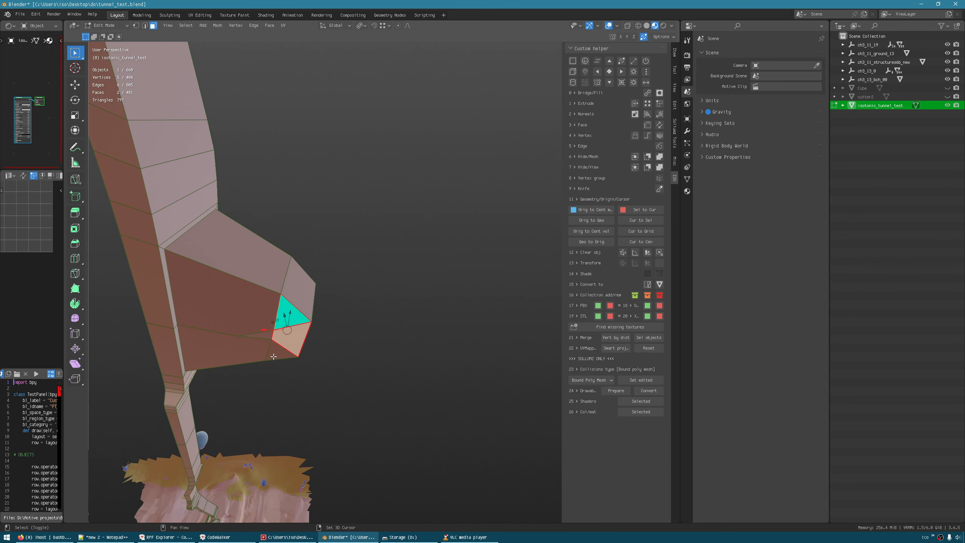
middle_drag(302, 339, 305, 363)
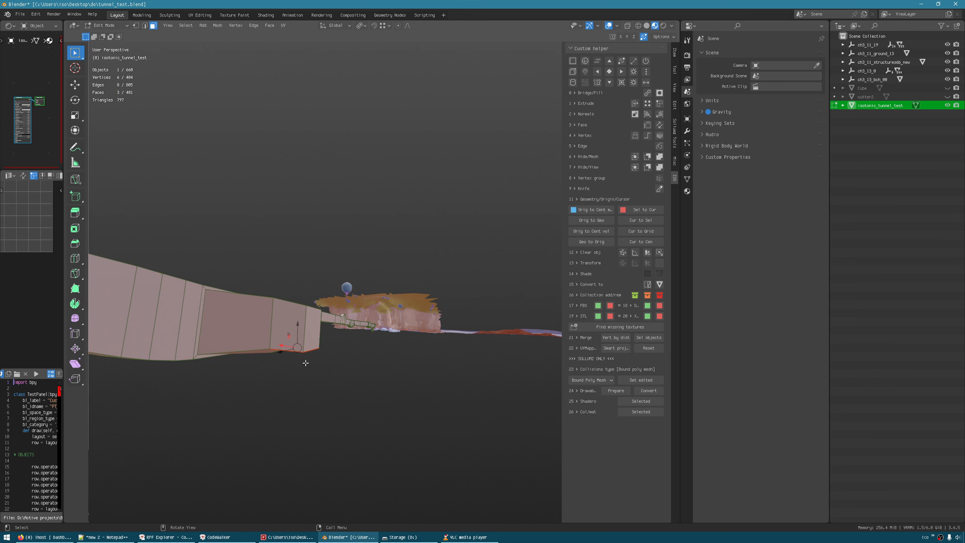
drag(296, 323, 303, 375)
Extrude the alcove's end face about 2.46 m outward along its normal, and repeat the same extrusion once
middle_drag(362, 351, 302, 398)
click(241, 374)
key(e)
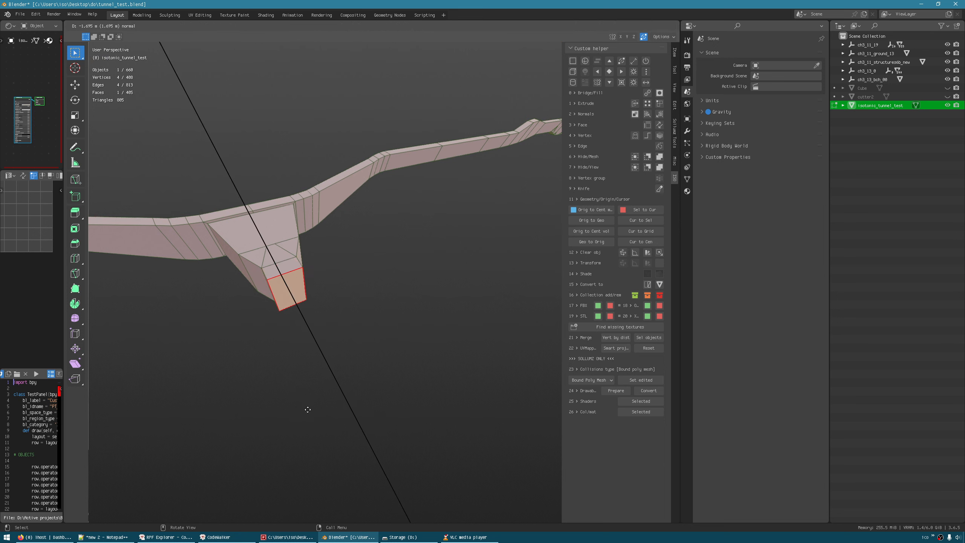
click(304, 414)
middle_drag(304, 411, 311, 401)
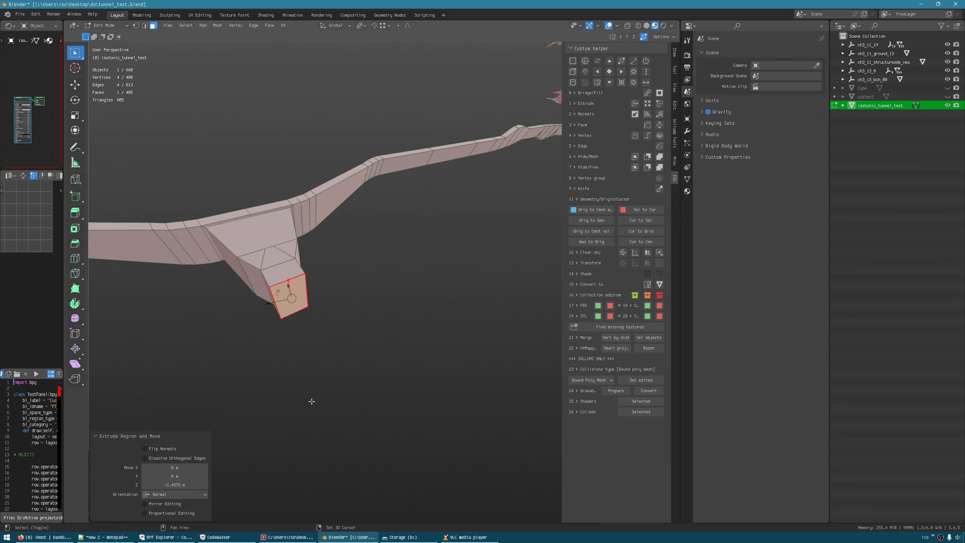
key(shift+r)
middle_drag(312, 399, 448, 318)
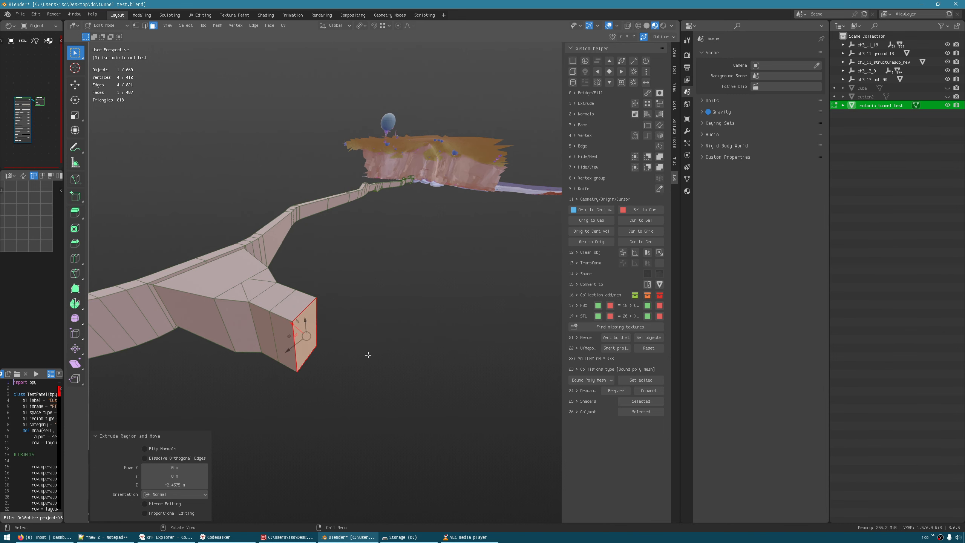
Grow the selection to the whole last segment and move it about -12.34 m in X and -4.13 m in Y
key(ctrl+KP_Add)
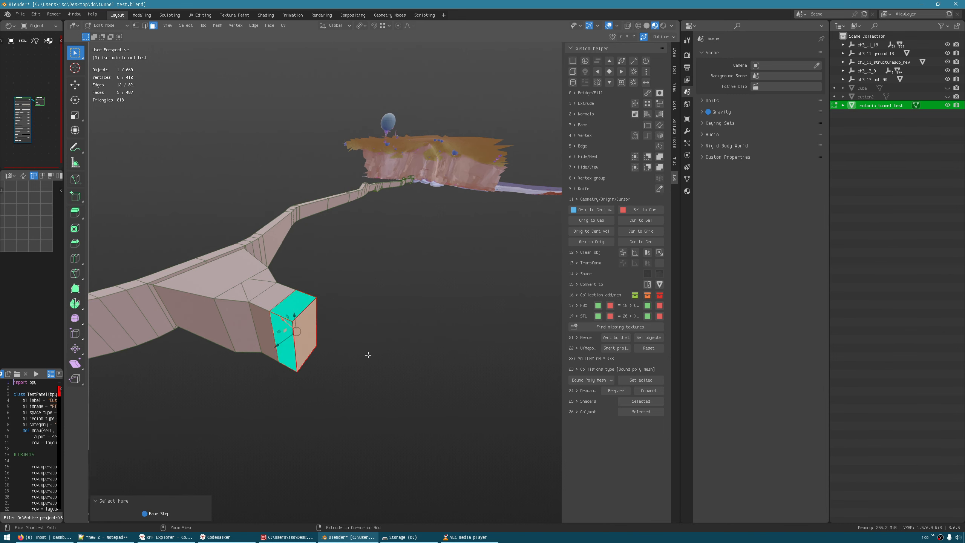
middle_drag(359, 346, 375, 451)
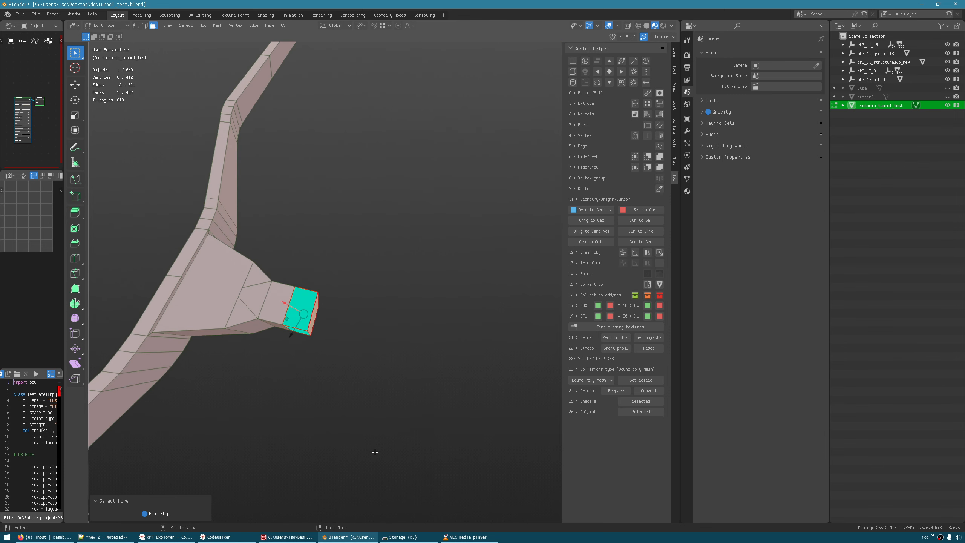
key(g)
key(shift+z)
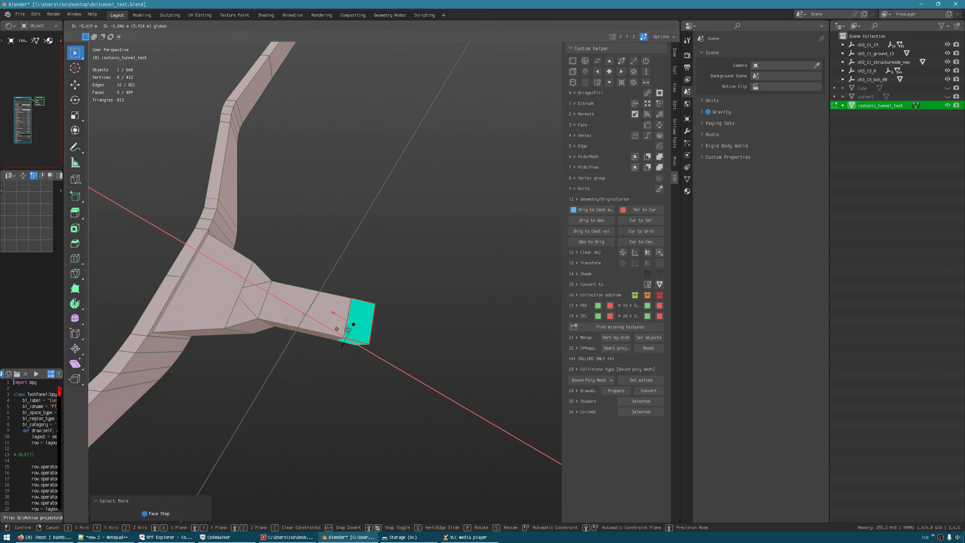
click(399, 341)
middle_drag(407, 354, 345, 163)
Scale the passage's end segment up about 2.27 times and move it down about 7.8 m along Z
ctrl+middle_drag(377, 253, 349, 356)
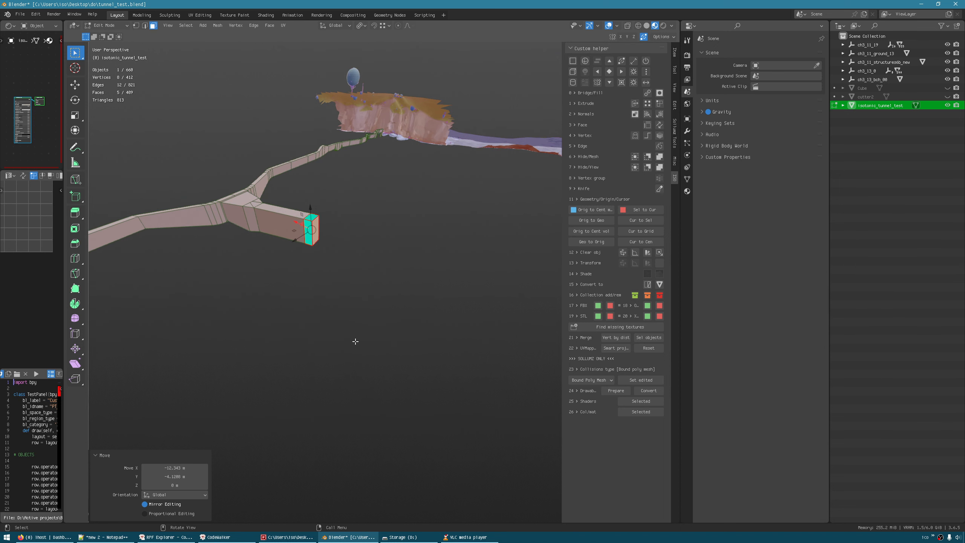
key(s)
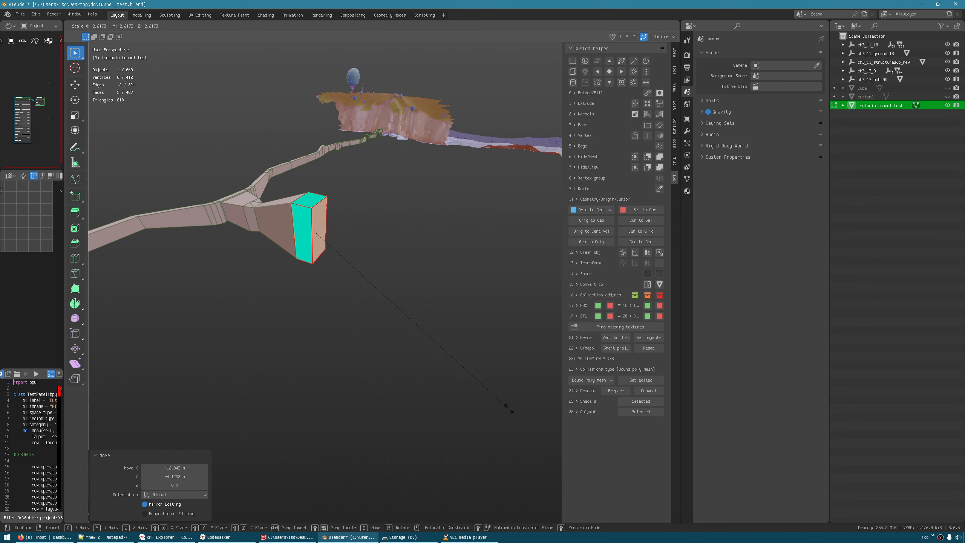
click(515, 409)
middle_drag(294, 304, 401, 168)
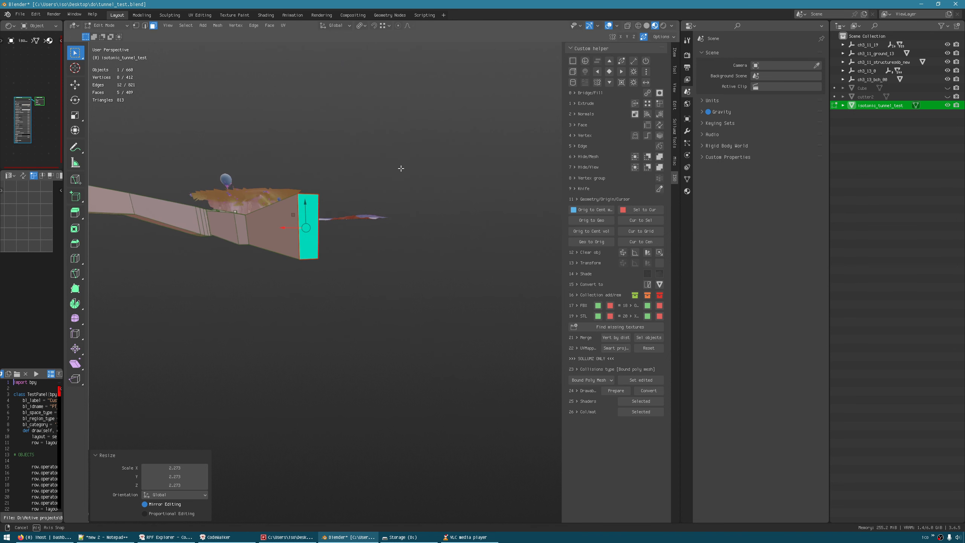
key(g)
key(z)
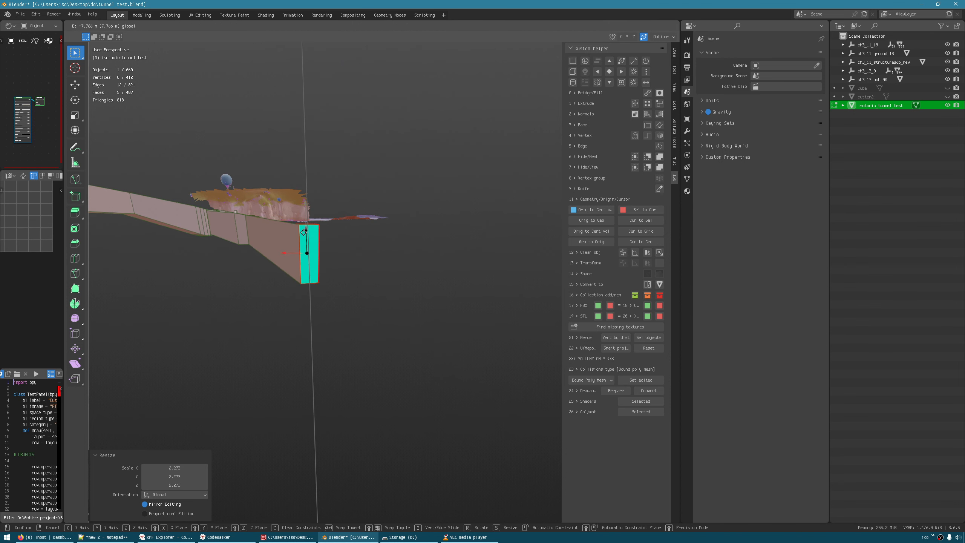
click(307, 228)
Widen the end segment into a room by scaling its four crosswise top and bottom edges about 4.46 times
middle_drag(308, 228, 306, 283)
key(2)
click(299, 280)
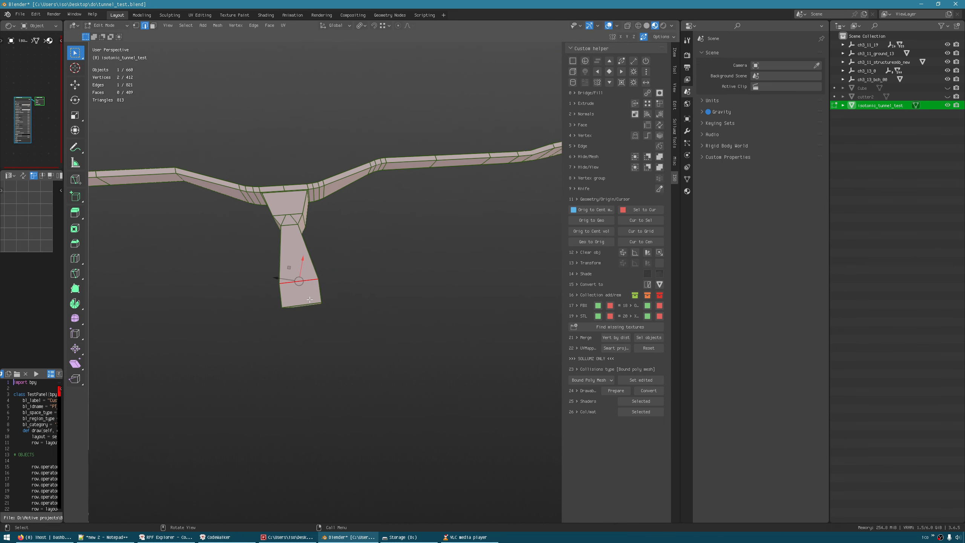
shift+middle_drag(308, 304, 296, 212)
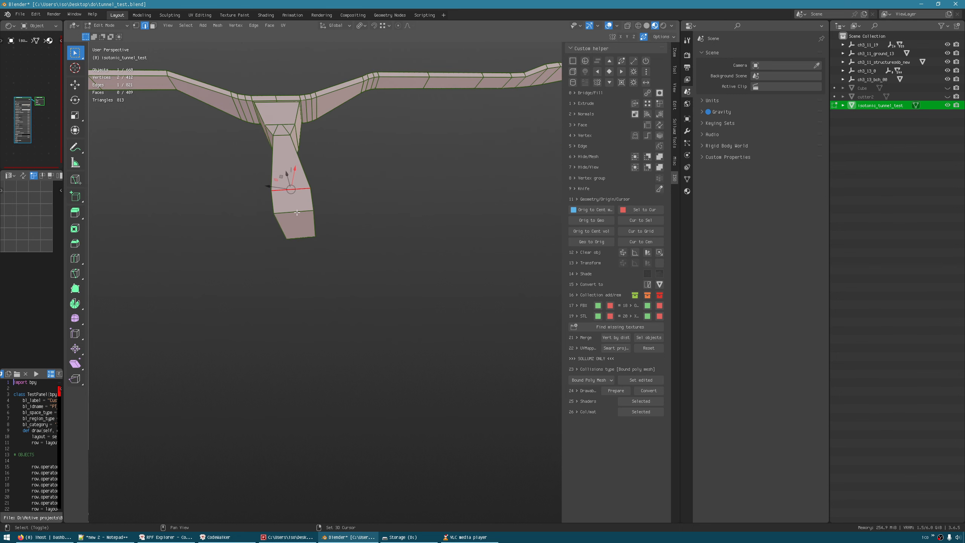
middle_drag(284, 276, 340, 384)
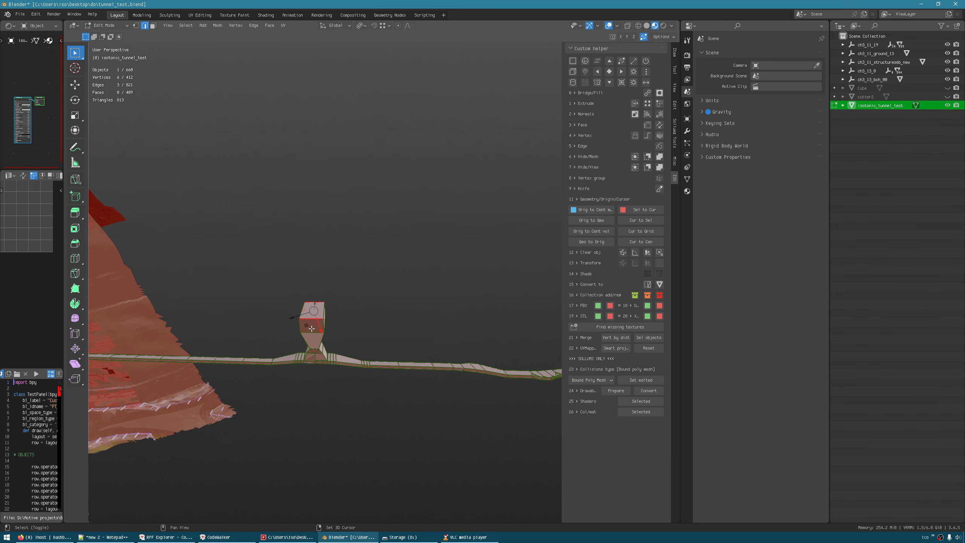
middle_drag(311, 332, 341, 331)
key(s)
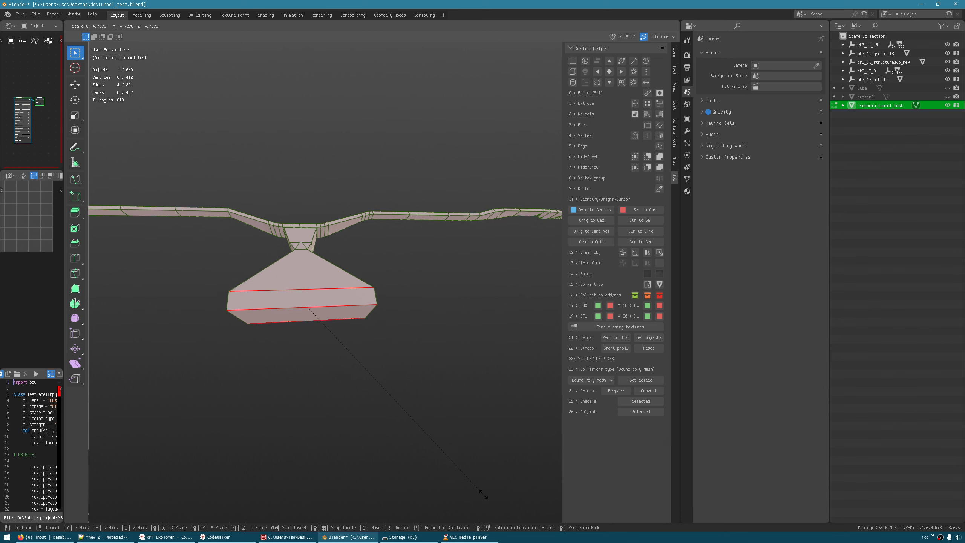
click(478, 480)
middle_drag(478, 480, 120, 286)
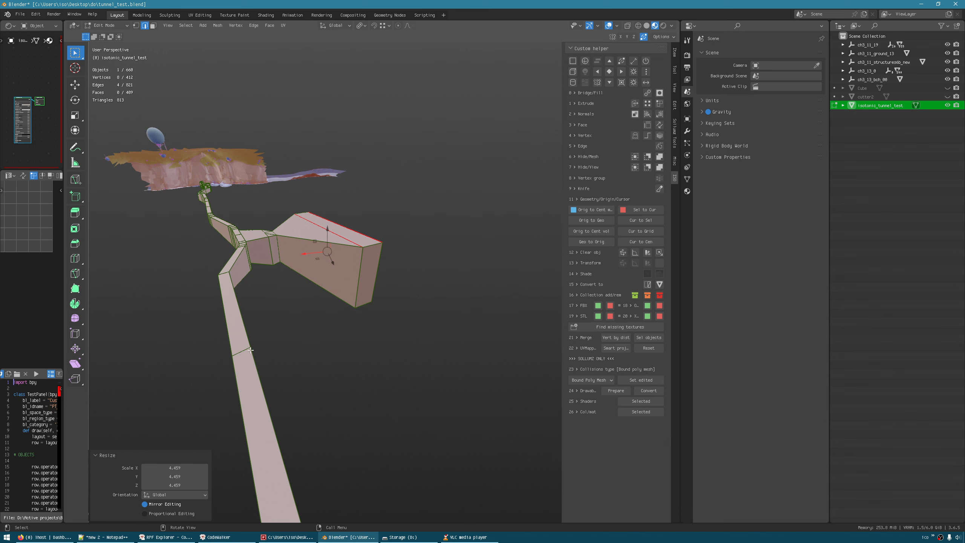
Move the room's outer face horizontally away from the passage to deepen the room
middle_drag(410, 269, 281, 292)
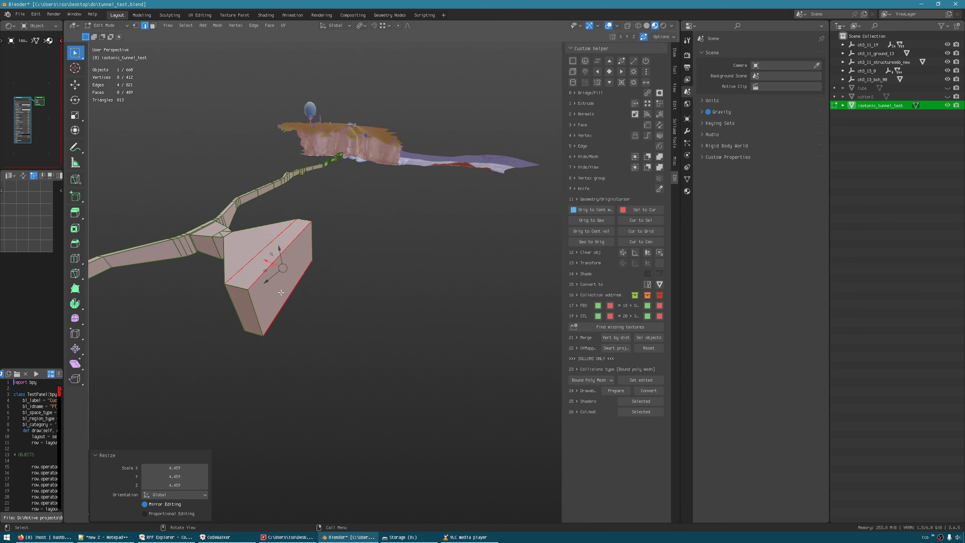
key(3)
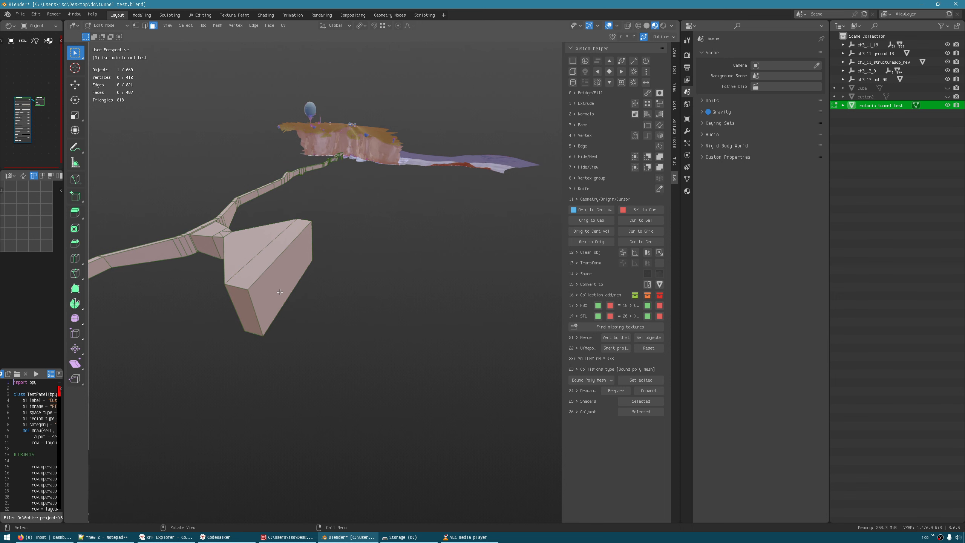
click(283, 276)
drag(277, 264, 387, 323)
middle_drag(387, 323, 93, 374)
Bevel the room's two outer vertical corner edges about 15.2 m wide with 2 segments
middle_drag(109, 338, 500, 183)
key(2)
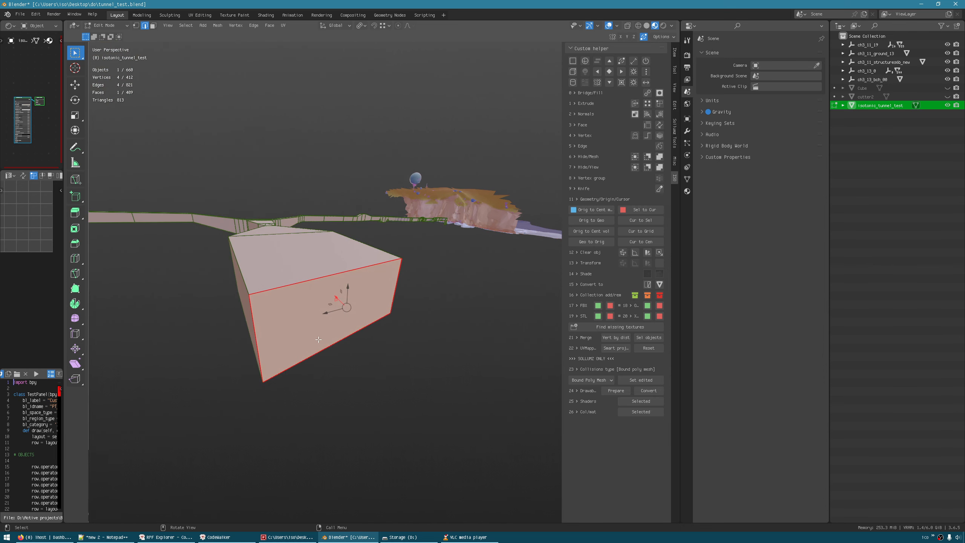
click(251, 328)
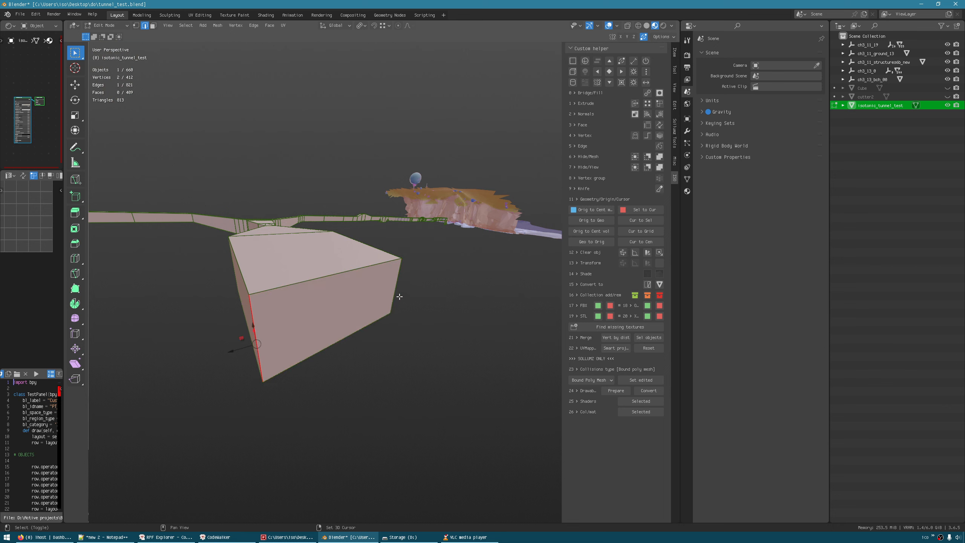
key(ctrl+b)
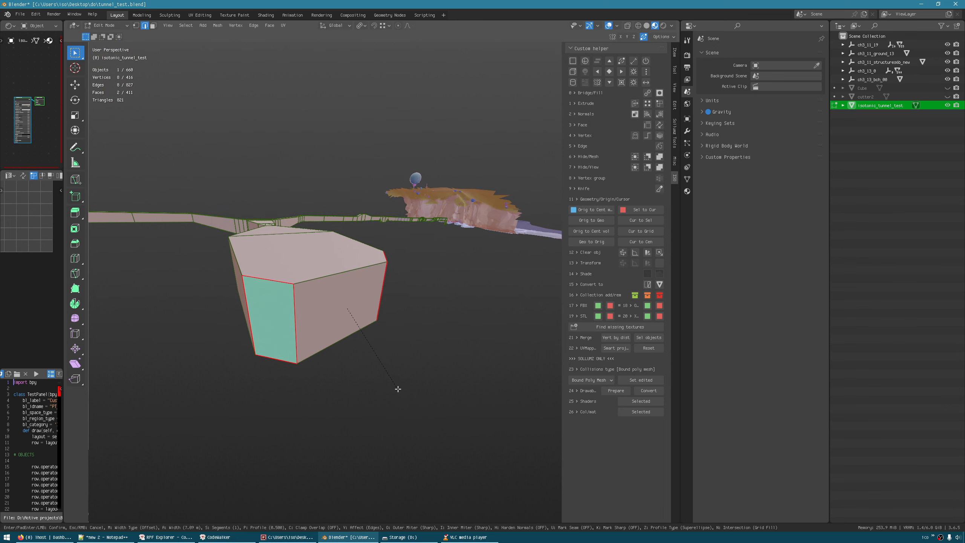
click(414, 418)
middle_drag(381, 381, 210, 345)
Raise the lower crosswise edge where the passage opens into the room along Z
middle_drag(240, 285, 257, 37)
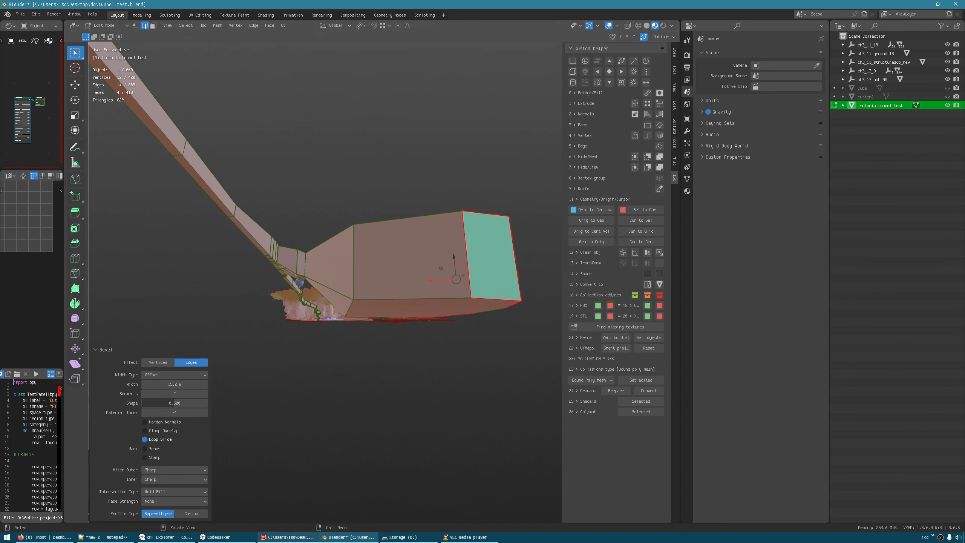
middle_drag(365, 306, 377, 293)
click(344, 330)
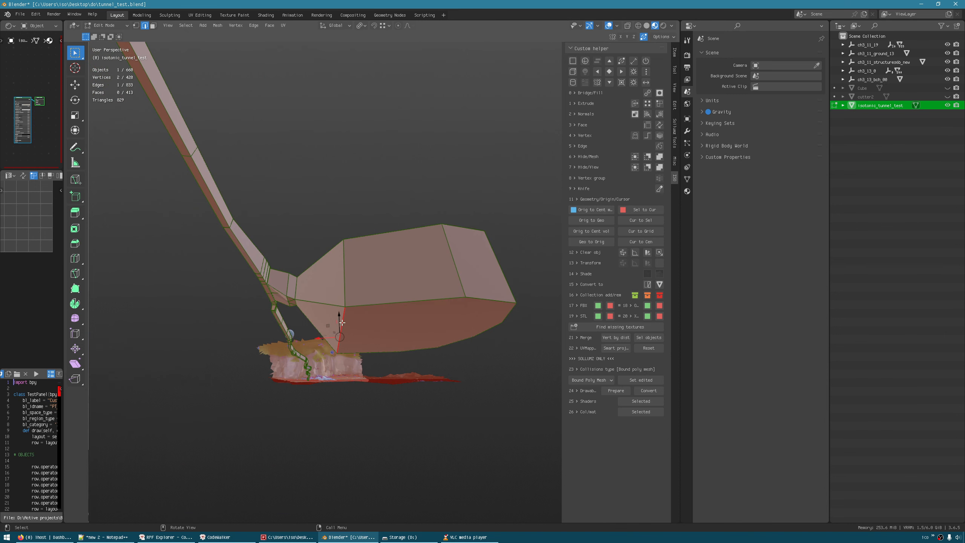
middle_drag(344, 329, 378, 426)
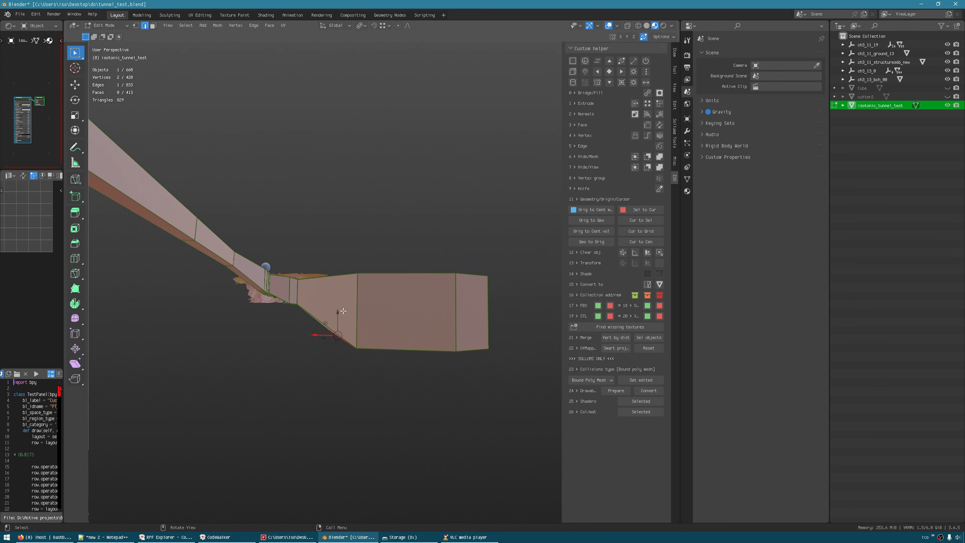
drag(337, 314, 338, 289)
Inset the room's floor face to leave a narrow border ring around it
middle_drag(337, 288, 426, 335)
click(423, 267)
key(3)
click(423, 267)
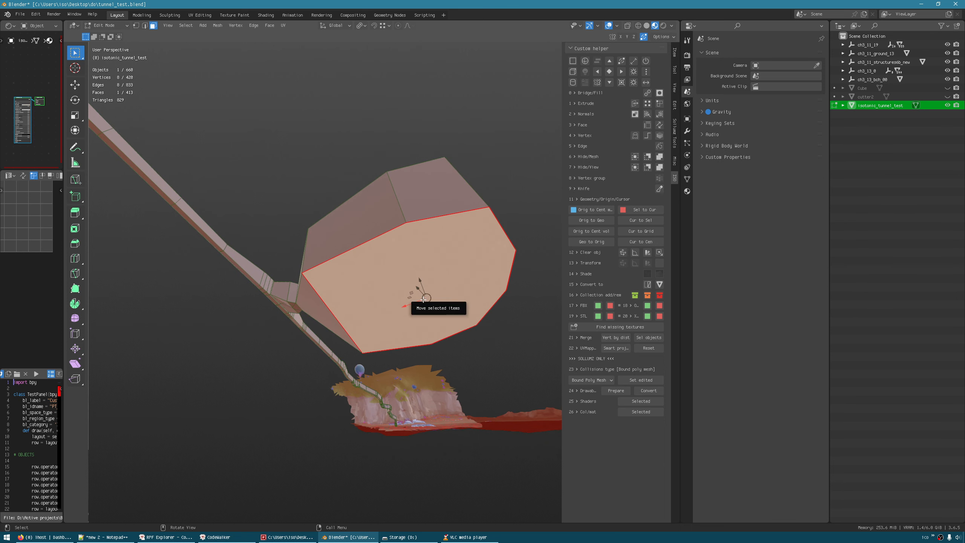
key(i)
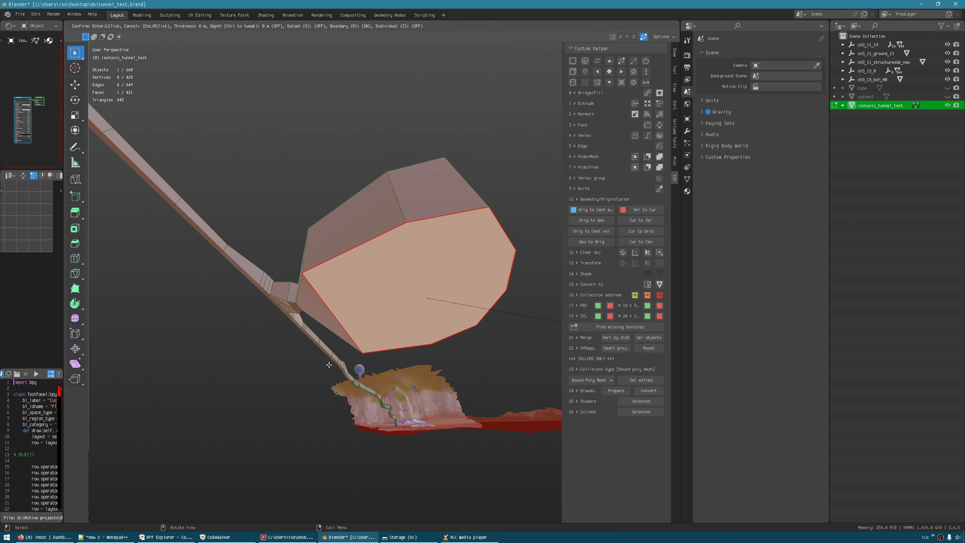
key(Escape)
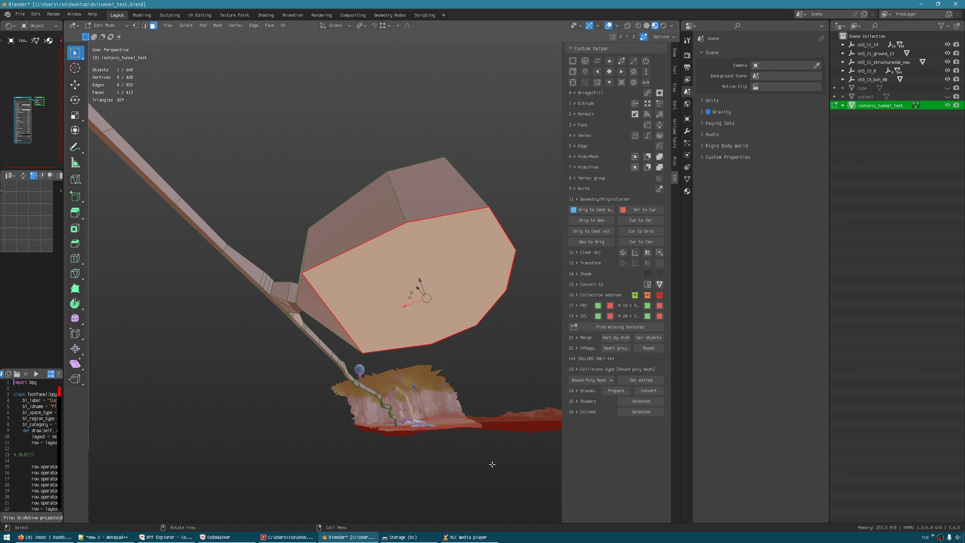
key(i)
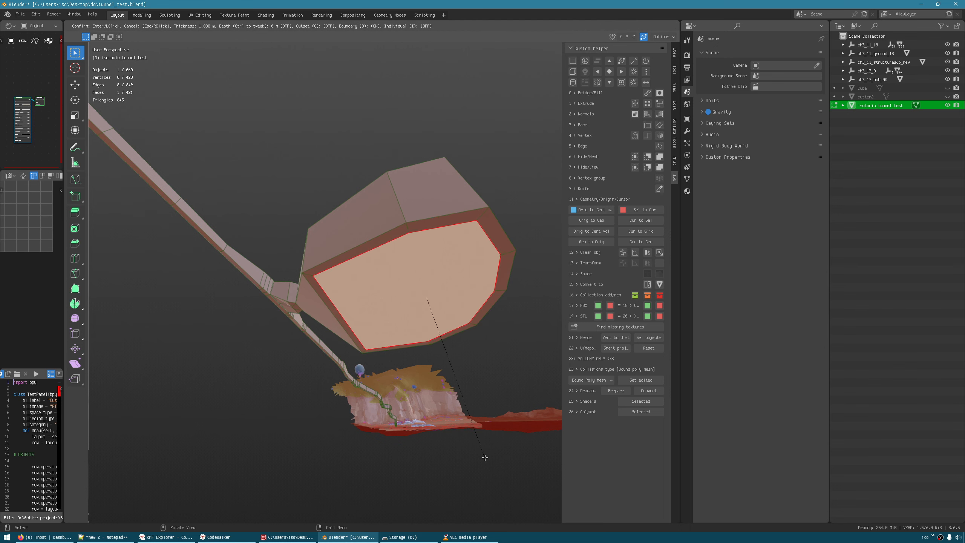
click(485, 457)
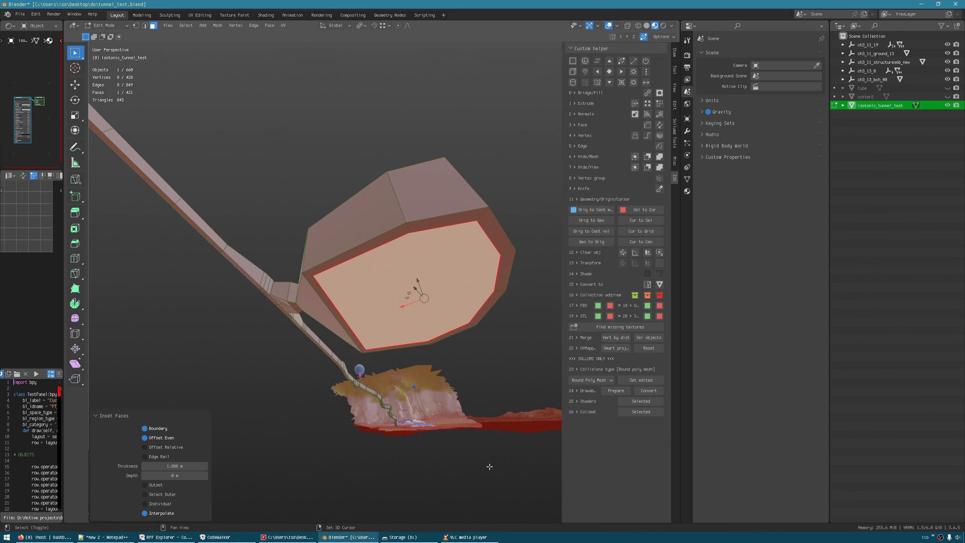
Repeat the floor inset three more times and lower the innermost face about 0.17 m along Z
key(shift+r)
key(shift+r)
key(shift+r)
middle_drag(489, 466, 423, 293)
scroll(357, 282, up, 4)
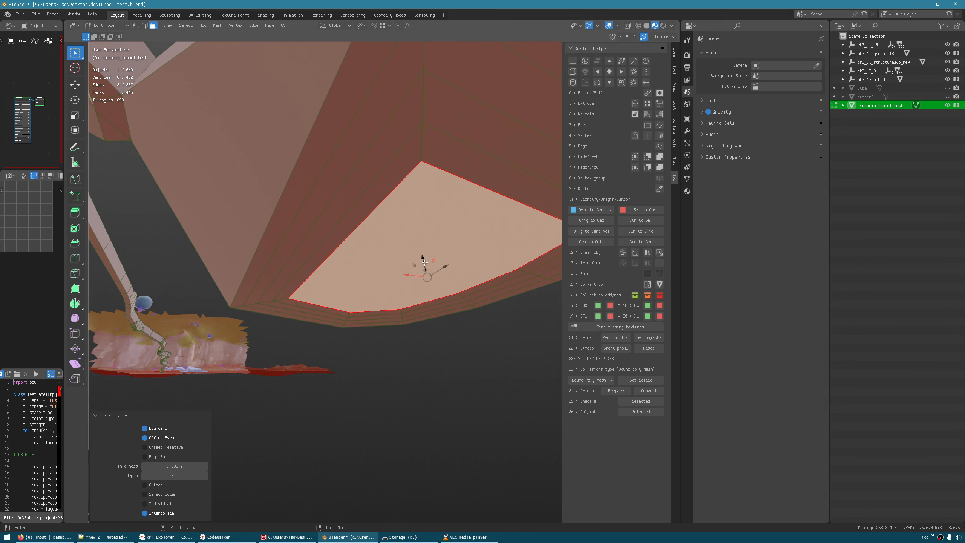
drag(425, 263, 425, 265)
shift+middle_drag(438, 193, 422, 210)
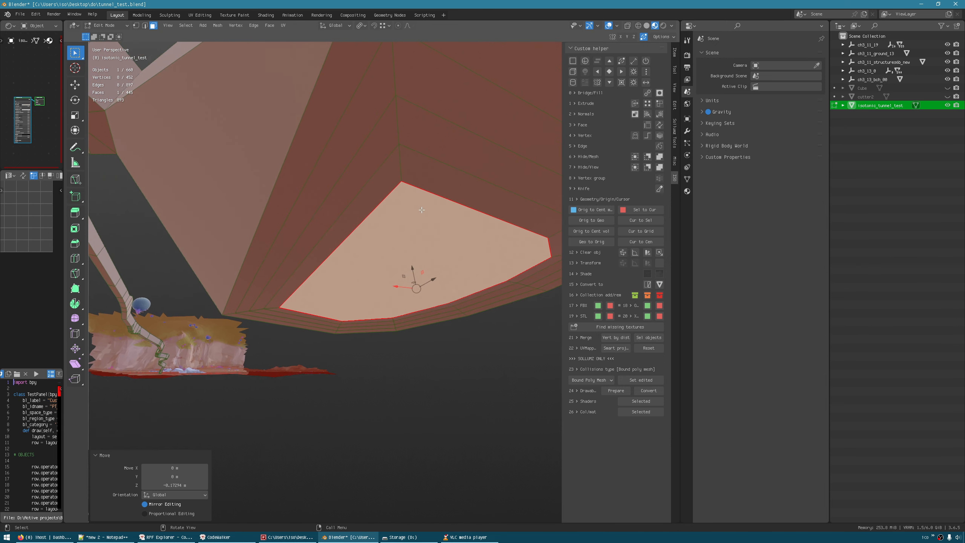
Raise one of the middle inset face rings of the room's floor slightly along Z
click(398, 131)
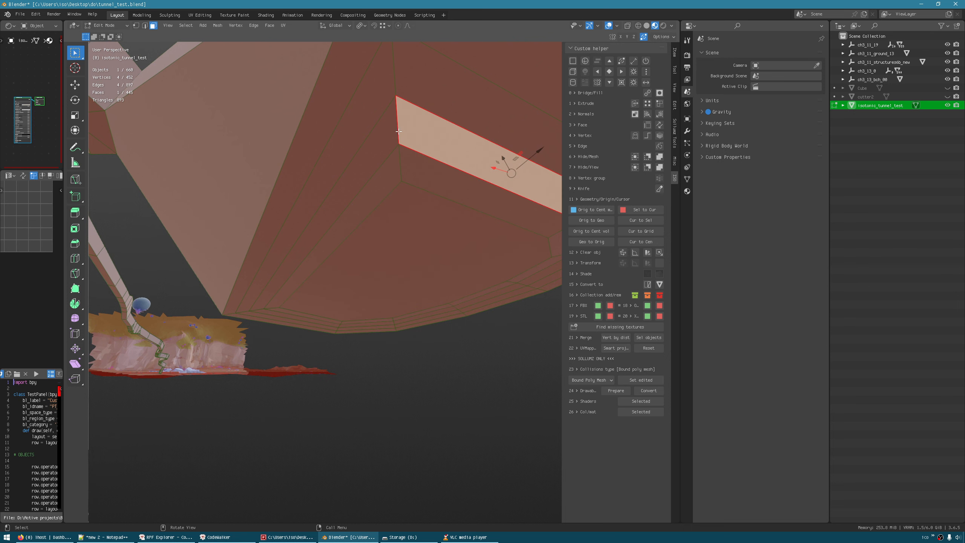
alt+click(397, 131)
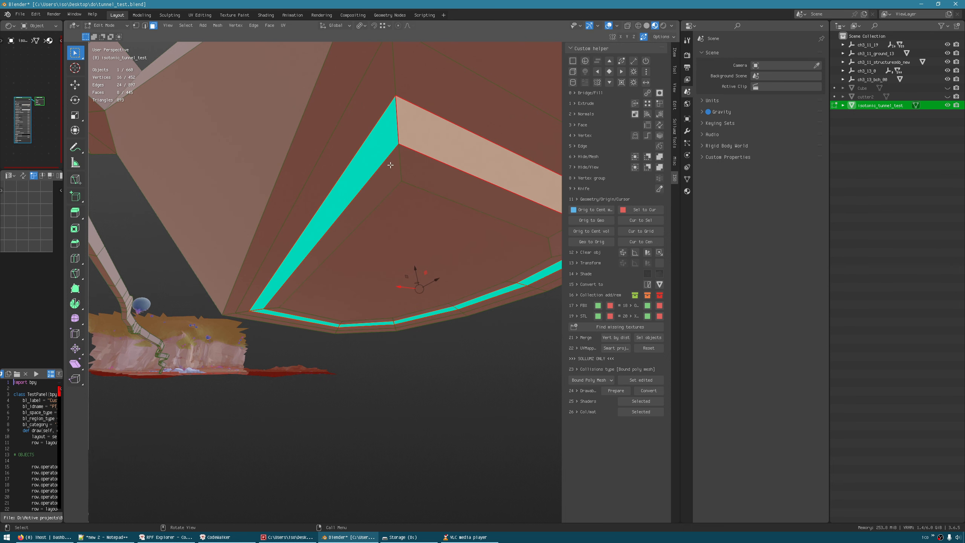
drag(416, 271, 415, 265)
middle_drag(427, 220, 318, 191)
scroll(323, 227, down, 3)
Bevel the outermost inset edge loop of the room's floor about 0.5 m wide with 2 segments
click(312, 124)
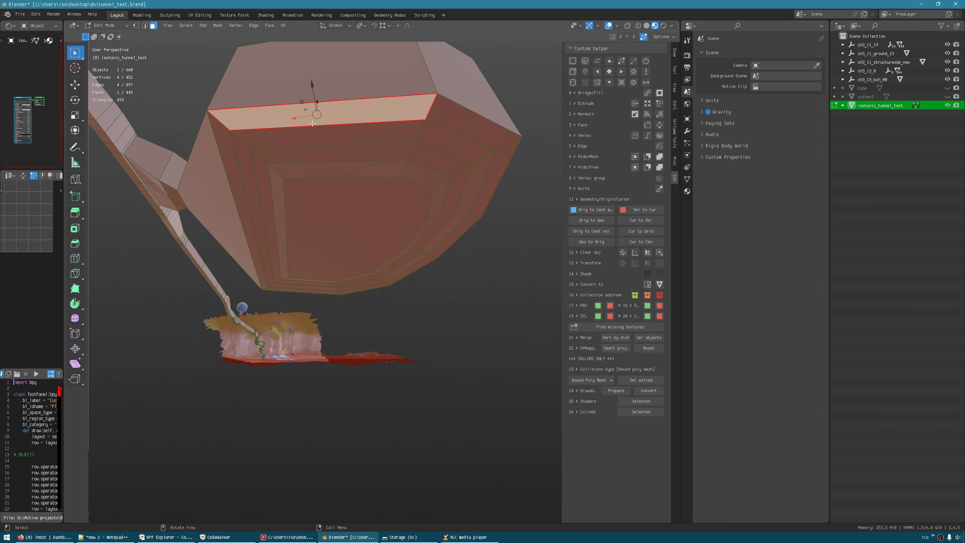
key(2)
click(310, 127)
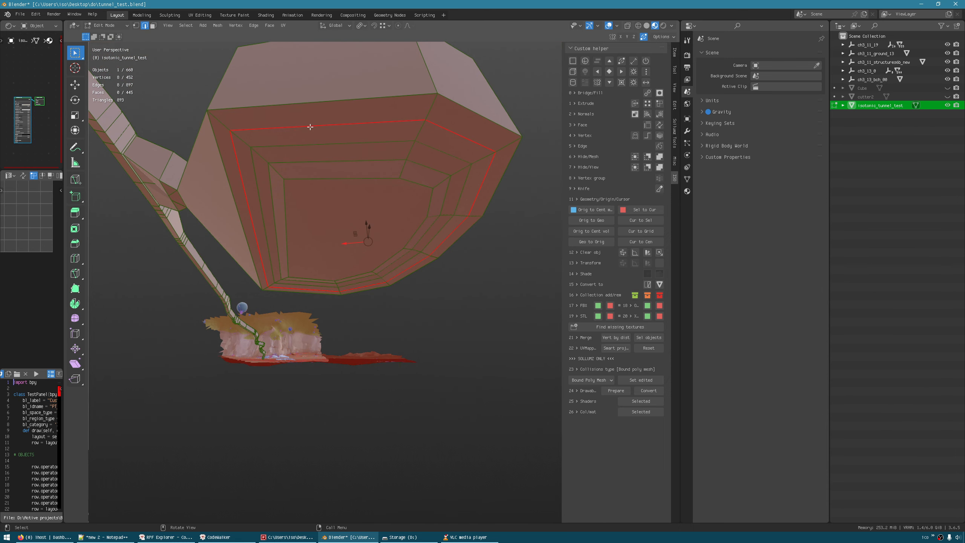
middle_drag(310, 127, 329, 220)
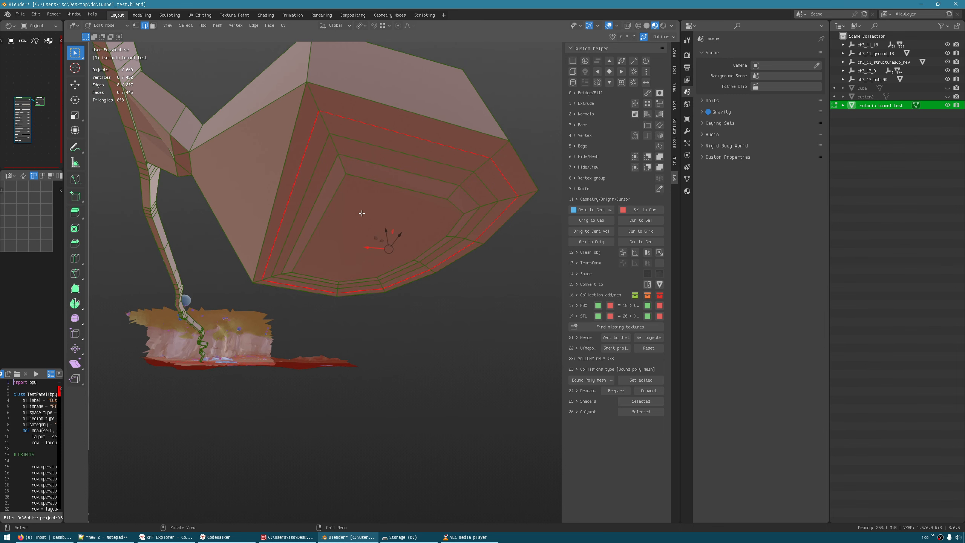
key(ctrl+b)
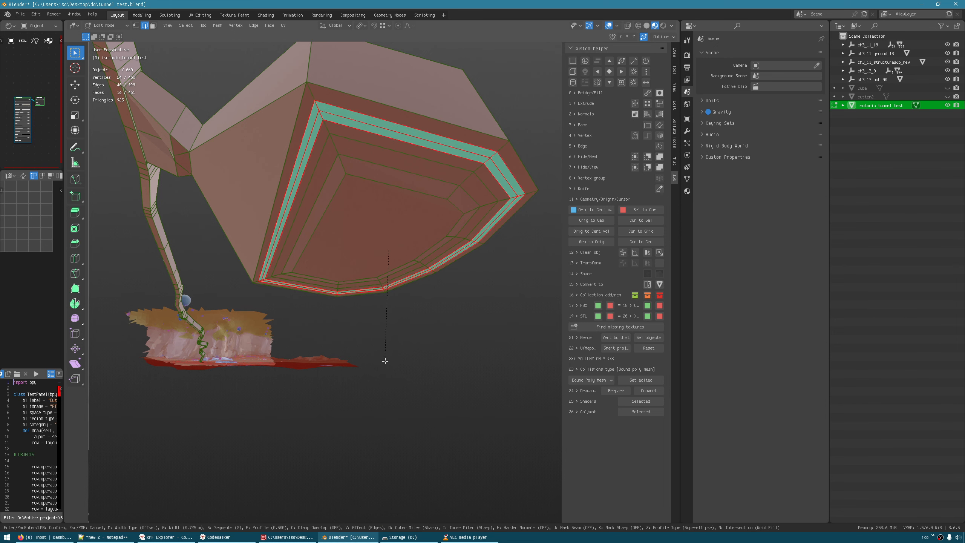
click(384, 357)
Raise a long edge within the bevelled floor ring about 0.19 m along Z
click(407, 138)
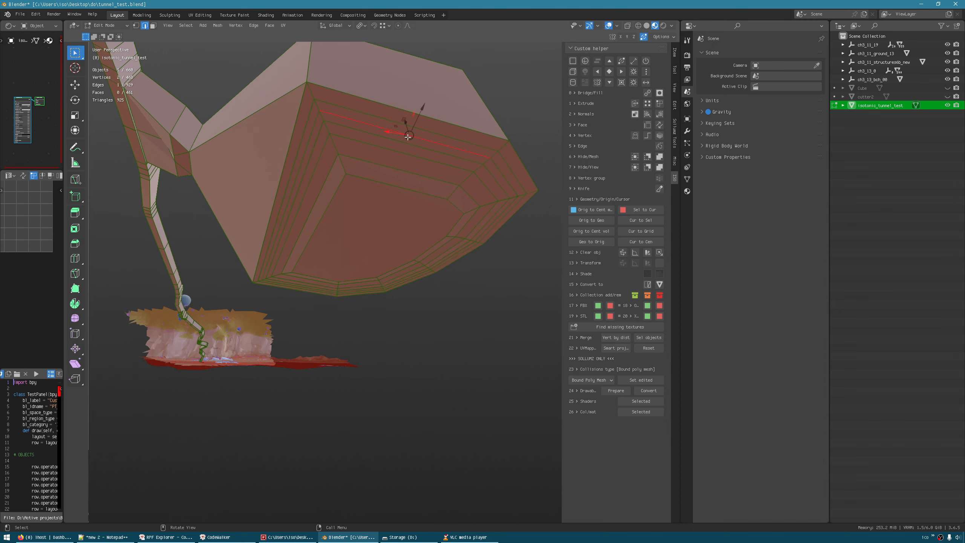
middle_drag(406, 142, 345, 331)
scroll(486, 338, up, 3)
drag(355, 332, 356, 326)
Switch the viewport to solid shading and the mesh to vertex selection for editing the room's interior
key(shift+alt+z)
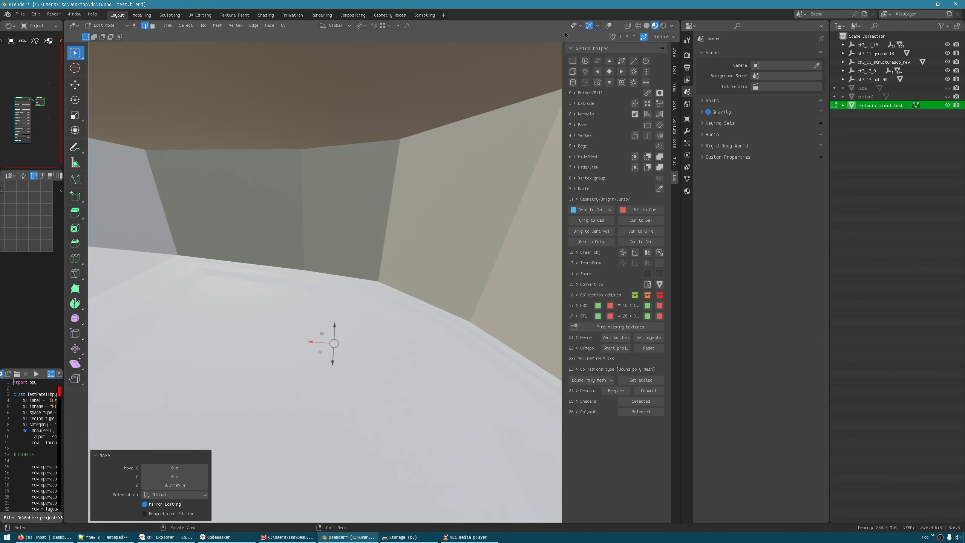
click(647, 27)
mouse_move(342, 284)
middle_down()
mouse_move(266, 300)
mouse_move(195, 344)
mouse_move(392, 345)
mouse_move(452, 271)
mouse_move(344, 267)
mouse_move(270, 322)
mouse_move(327, 267)
middle_up()
key(1)
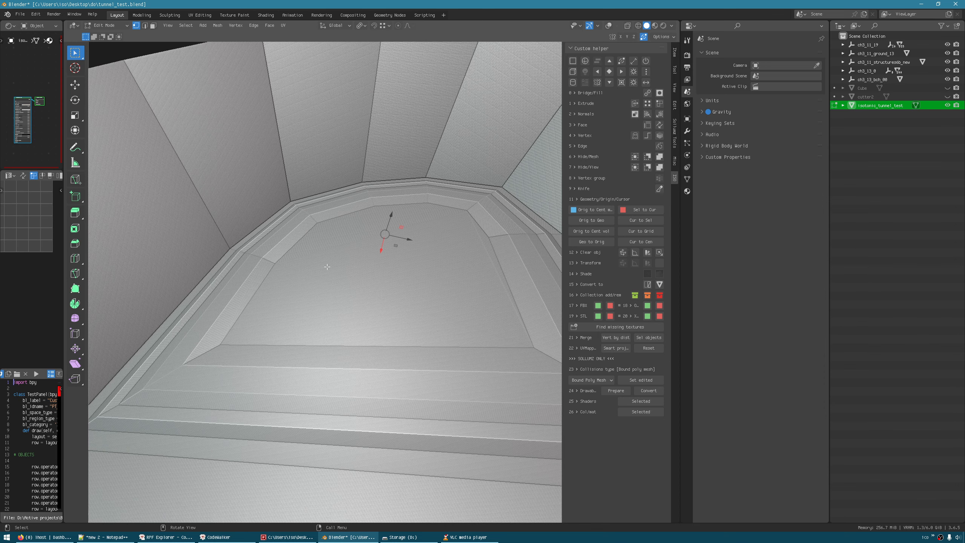
key(shift+alt+z)
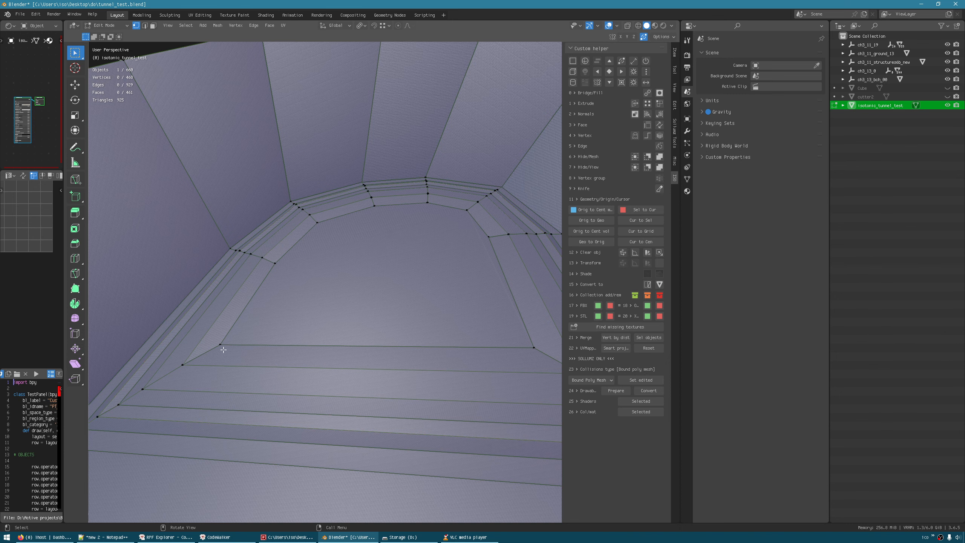
Connect two opposite corner vertices across the inner floor face and raise the corner nearer the passage about 0.38 m
middle_drag(221, 345, 302, 453)
middle_drag(295, 403, 223, 334)
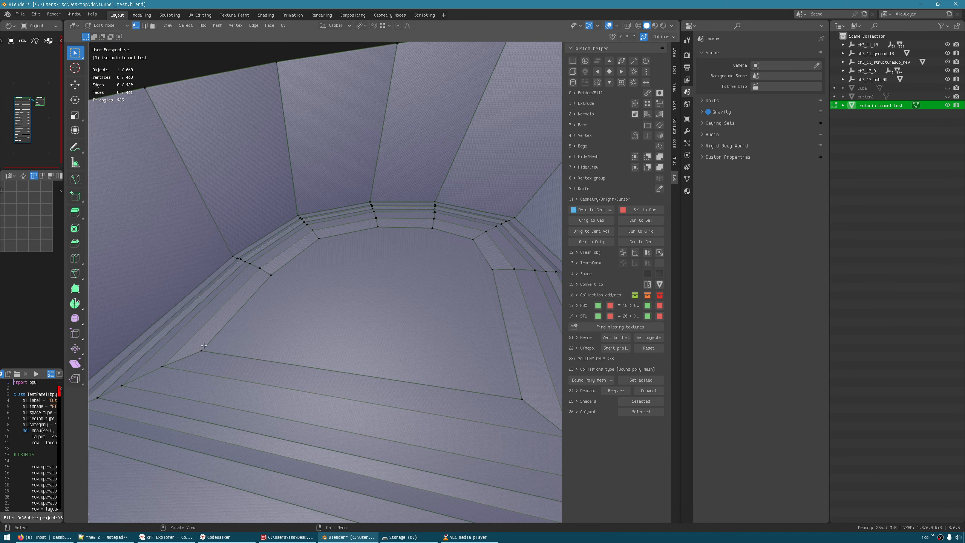
scroll(204, 346, up, 2)
middle_drag(195, 351, 296, 325)
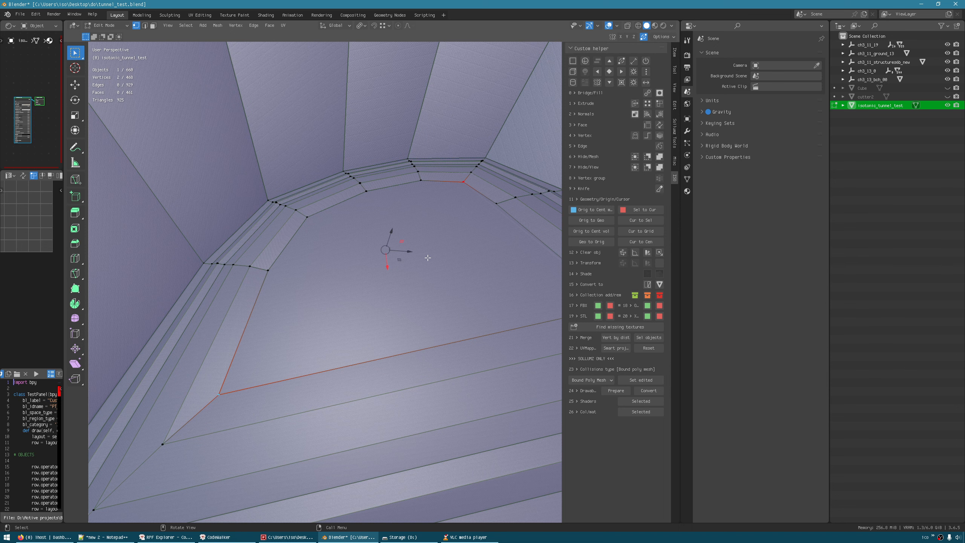
middle_drag(403, 286, 275, 296)
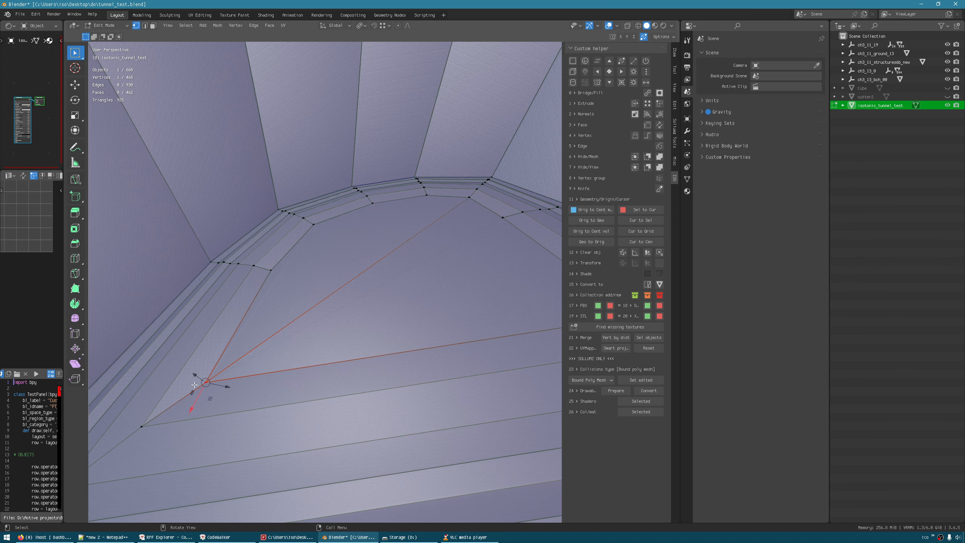
drag(195, 376, 191, 369)
Shift the line of inner floor-ring vertices at the room's rounded end horizontally toward the floor's centre
middle_drag(198, 361, 314, 375)
scroll(312, 267, up, 3)
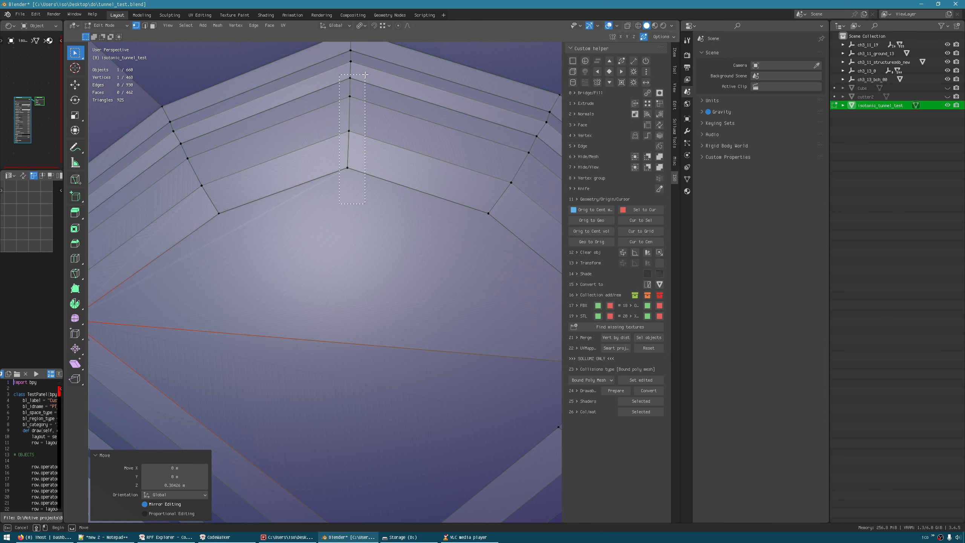
drag(340, 204, 365, 75)
drag(347, 139, 354, 213)
middle_drag(335, 296, 275, 119)
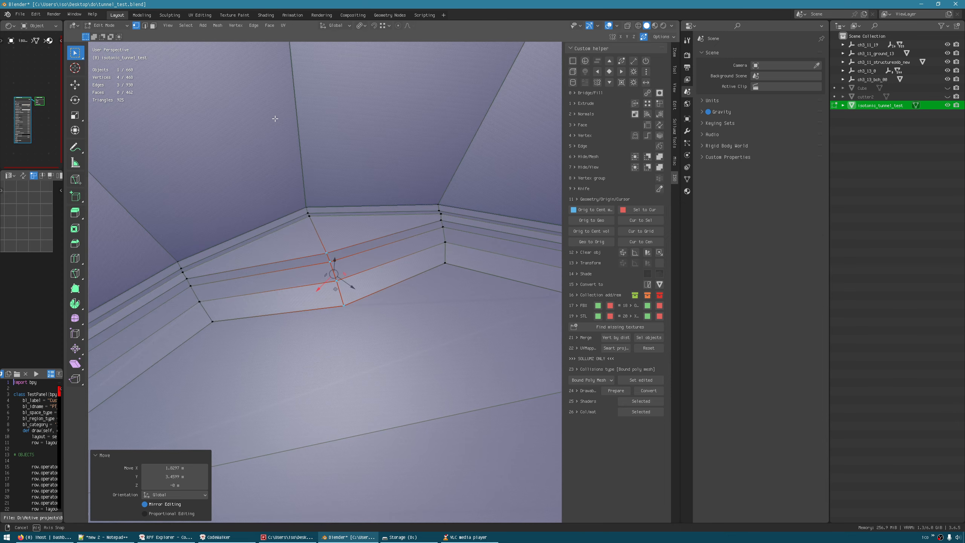
Bevel the short edges joining the shifted ring vertices about 3.7 m wide with 3 segments
key(2)
click(335, 302)
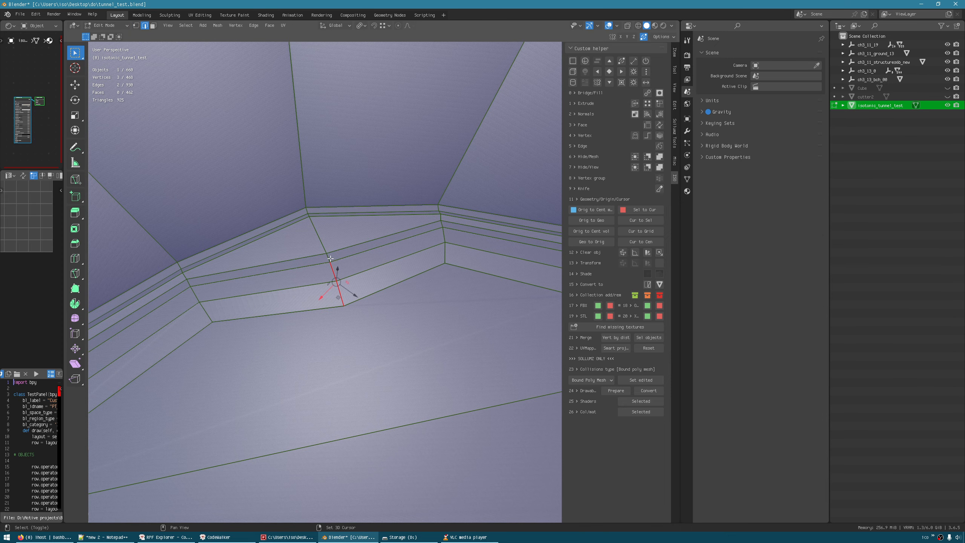
key(ctrl+b)
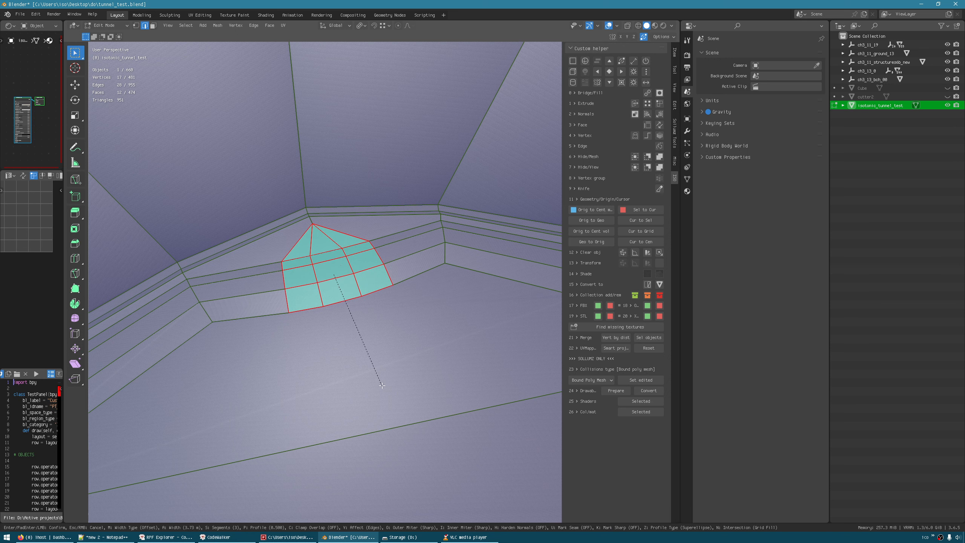
click(382, 385)
Move the column of three faces at one side of the new bevel horizontally toward the room's wall
click(290, 262)
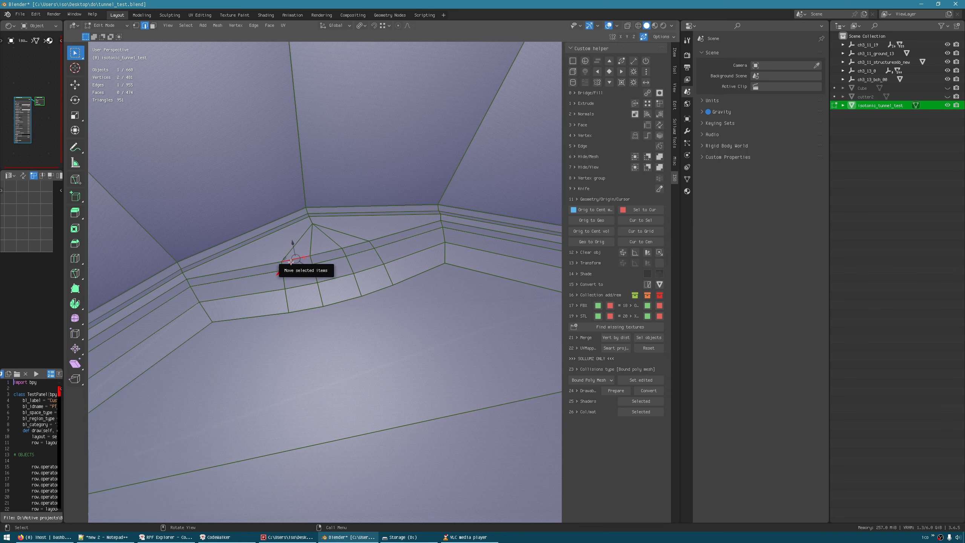
key(3)
click(292, 262)
shift+click(296, 276)
shift+click(306, 302)
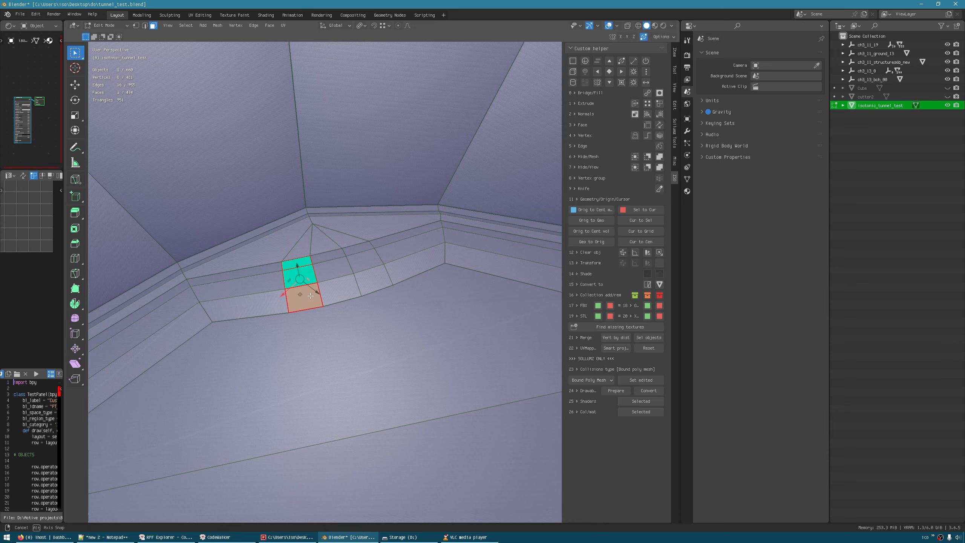
middle_drag(306, 302, 249, 417)
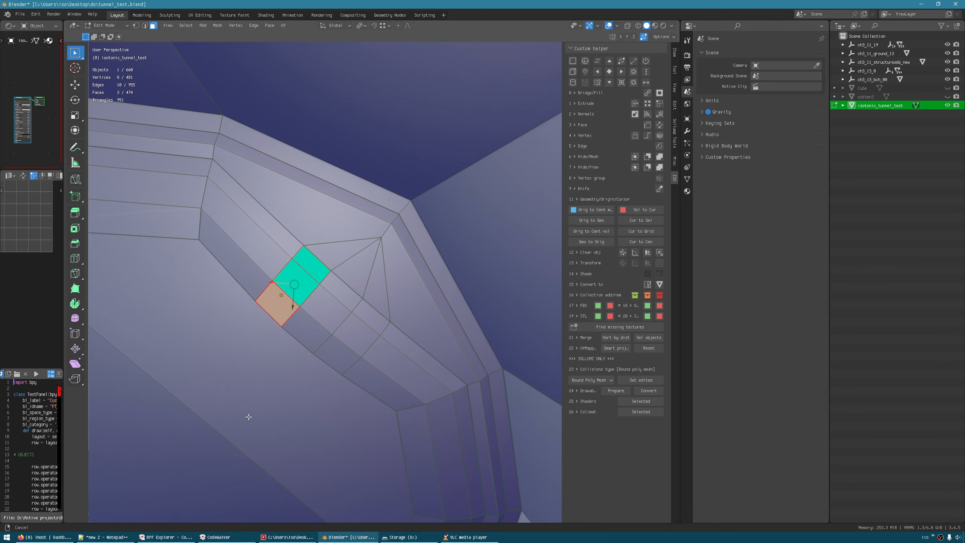
key(g)
key(shift+z)
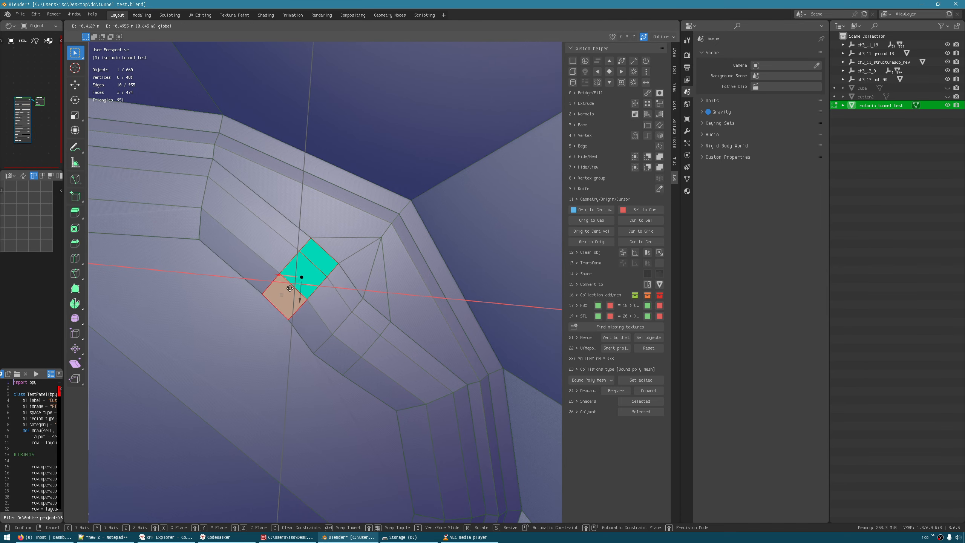
click(289, 279)
Connect the passage-side floor corner vertex to the inner floor ring's corner vertex, cutting across the outer floor and the step rings
shift+middle_drag(371, 325, 402, 221)
middle_drag(401, 283, 393, 232)
shift+middle_drag(367, 329, 405, 254)
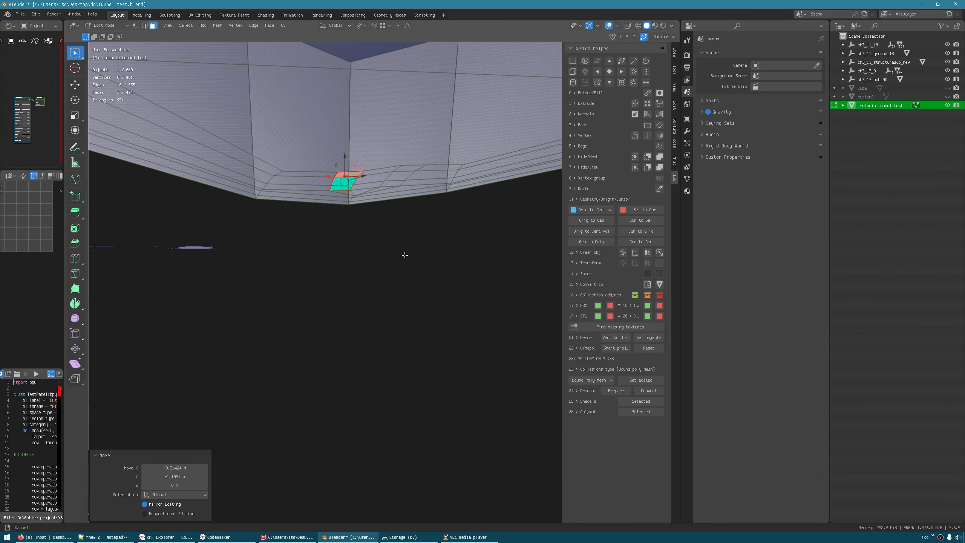
middle_drag(444, 162, 445, 321)
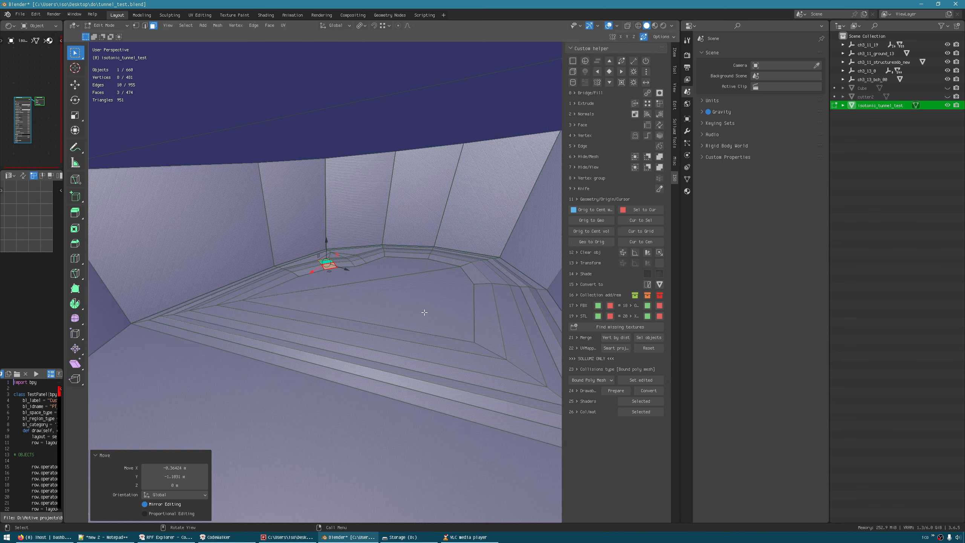
middle_drag(444, 298, 228, 227)
key(1)
key(alt+a)
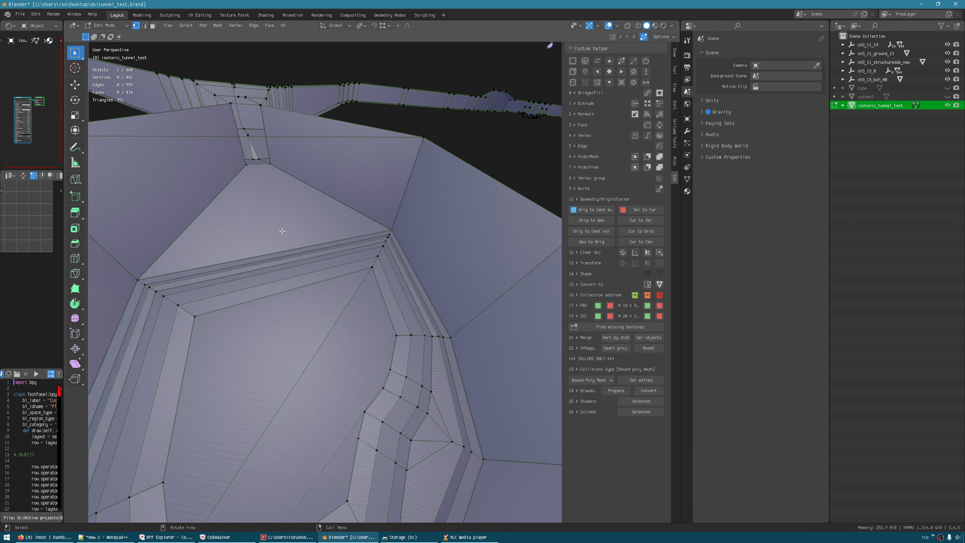
middle_drag(282, 231, 253, 166)
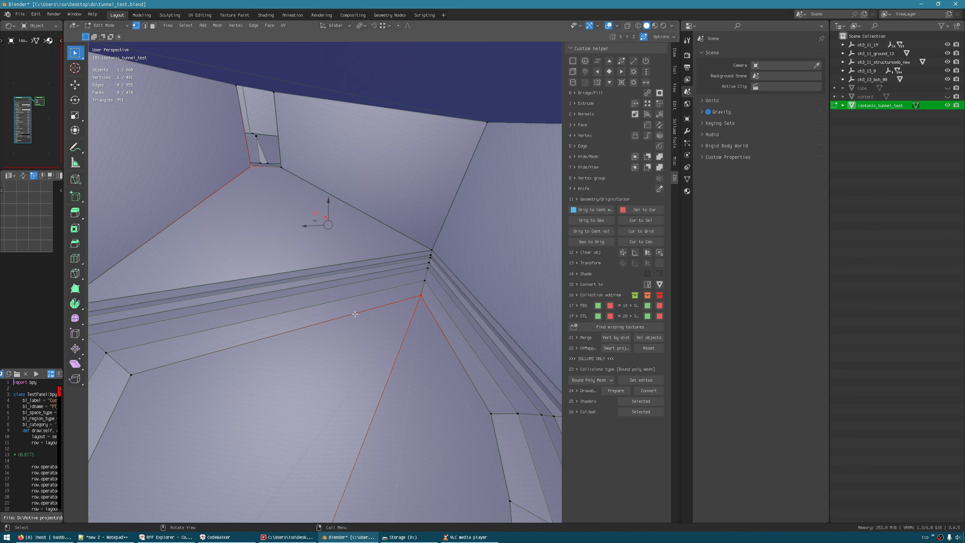
key(j)
middle_drag(301, 238, 318, 243)
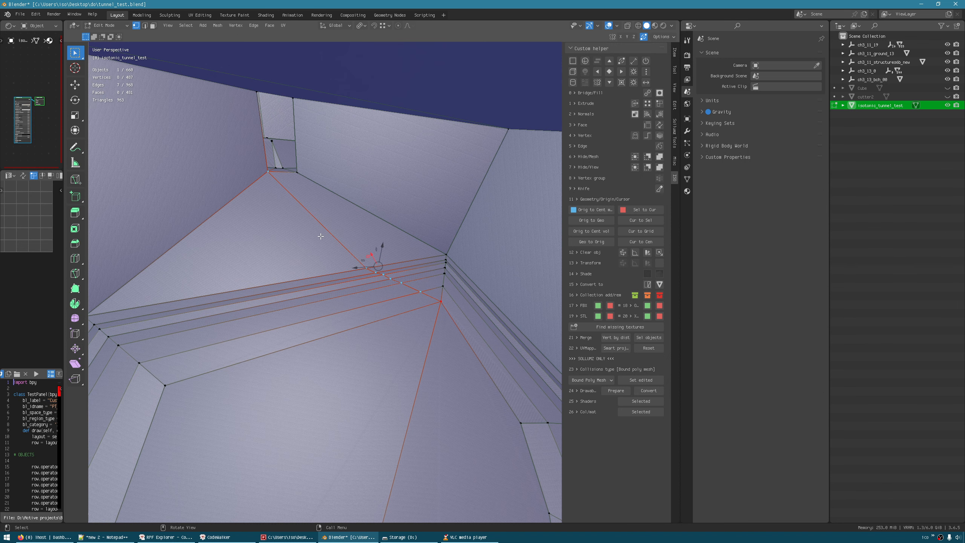
Bevel the new diagonal edge across the outer floor face with 3 segments
key(2)
key(ctrl+b)
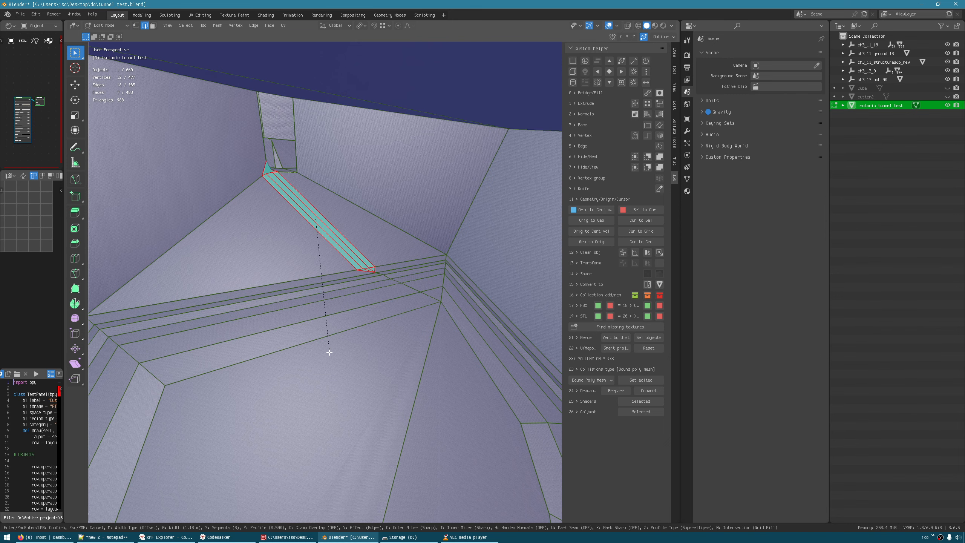
click(329, 352)
middle_drag(329, 352, 357, 281)
Add a vertex midway along the edge between outer floor and wall, and connect it to the bevel's far end
click(348, 265)
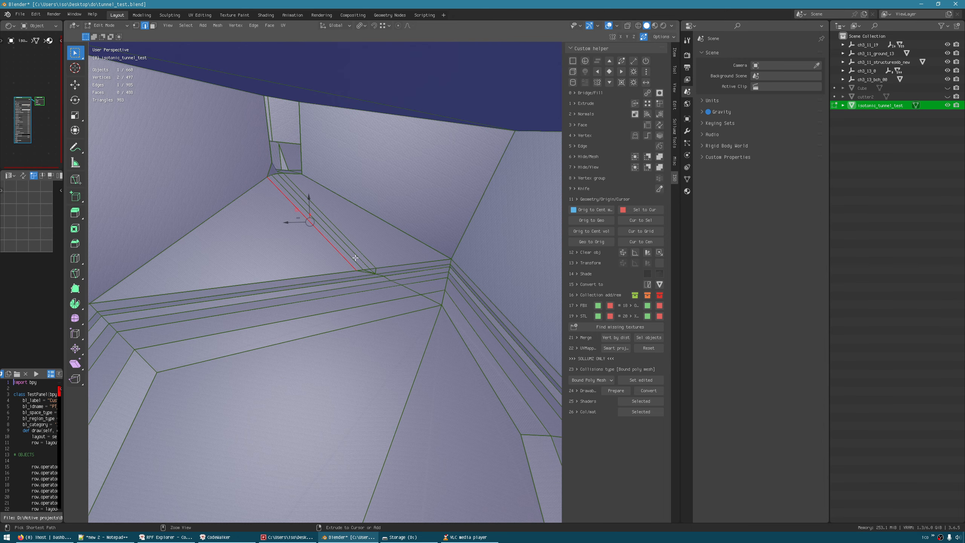
key(ctrl+r)
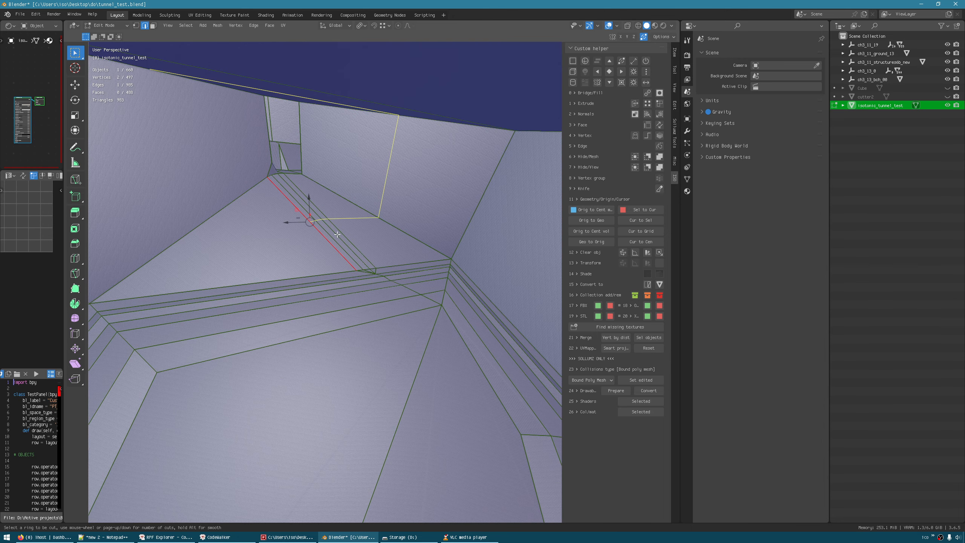
click(201, 221)
click(201, 223)
key(1)
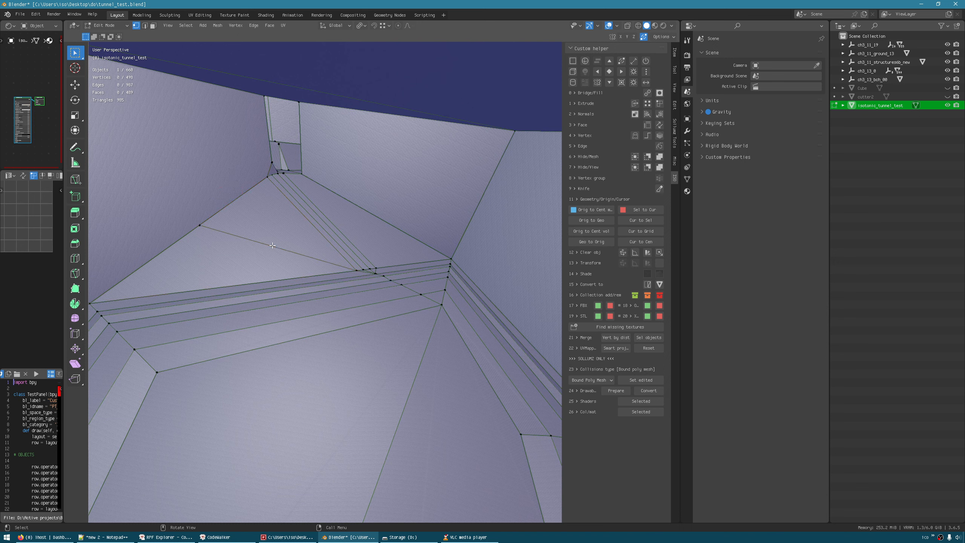
Insert a vertex at the middle of the new connecting edge on the outer floor and raise it about 0.60 m
key(ctrl+r)
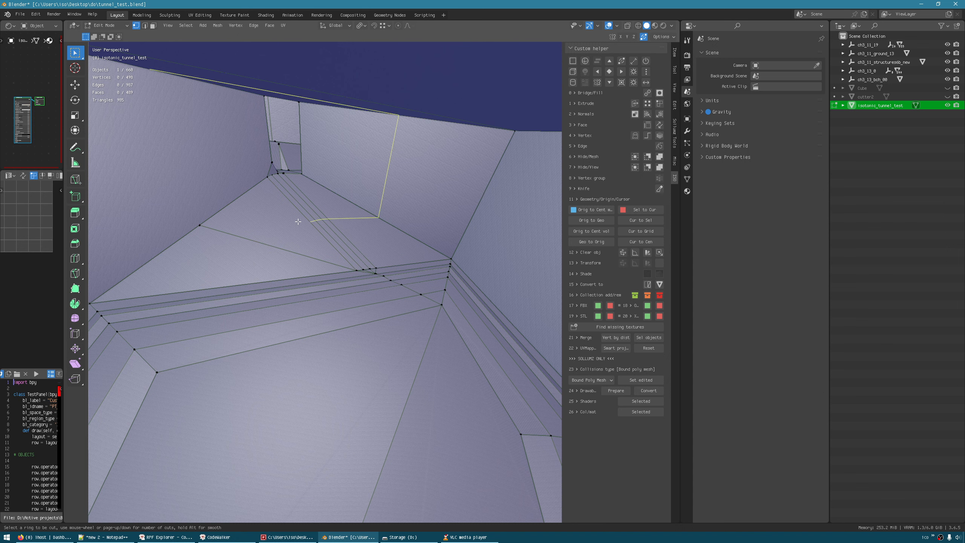
click(283, 240)
click(283, 239)
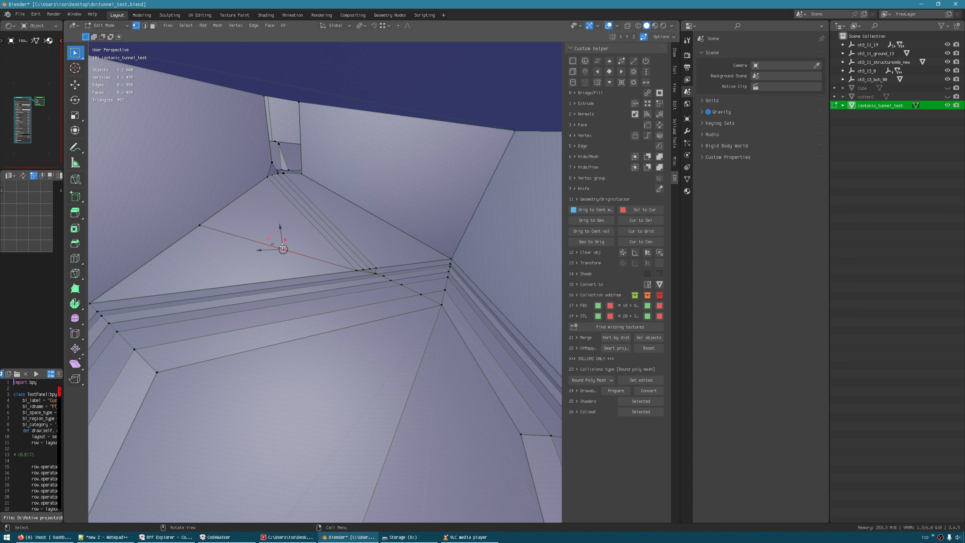
key(g)
key(z)
click(283, 230)
Connect the raised outer-floor vertex to the inner floor ring's opposite corner vertex across the step rings
middle_drag(283, 230, 315, 271)
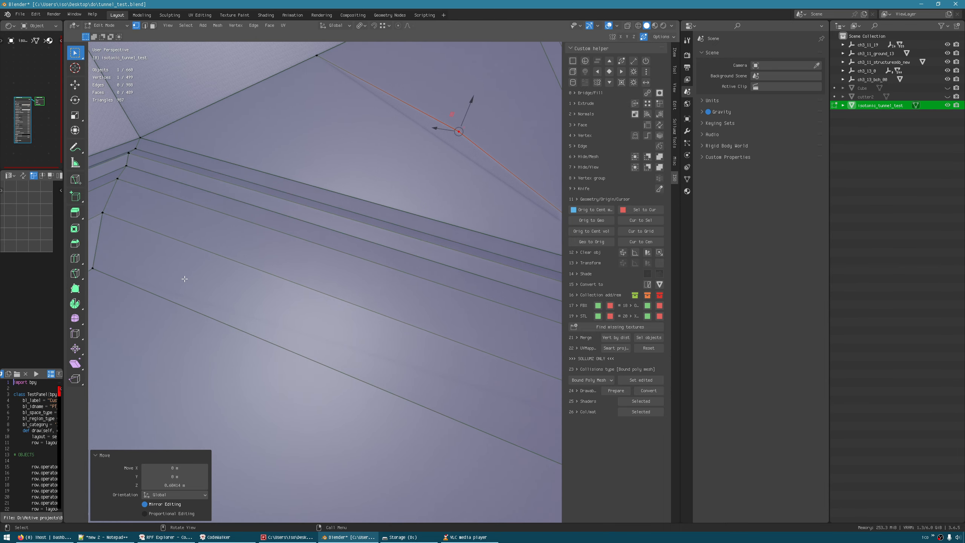
shift+click(106, 267)
middle_drag(203, 271, 331, 202)
key(j)
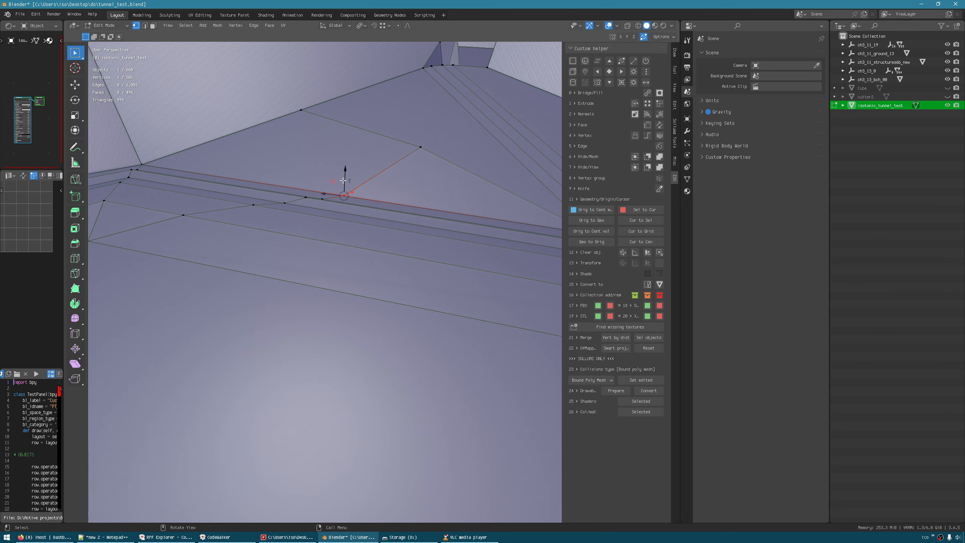
Raise the new vertex on the outermost step edge slightly and lower two adjacent vertices on the inner steps about 0.53 m
drag(343, 181, 344, 175)
click(251, 206)
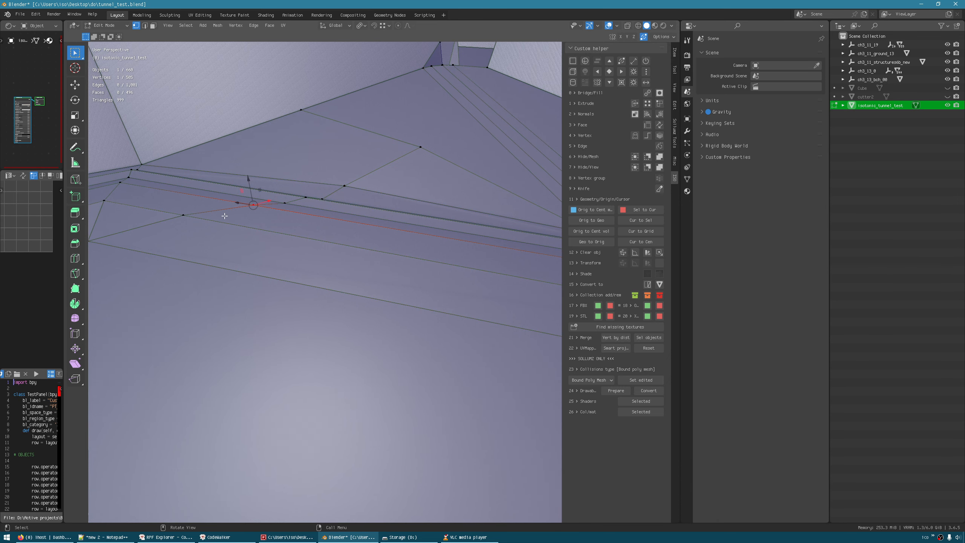
drag(214, 192, 218, 211)
Turn off the viewport overlays and display the scene in Material Preview shading
middle_drag(218, 211, 442, 319)
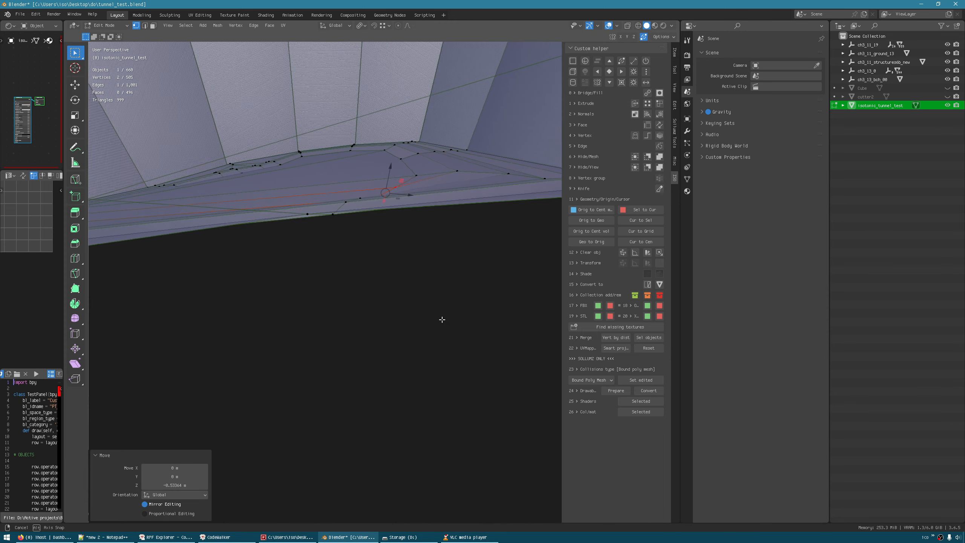
middle_drag(381, 175, 408, 348)
scroll(407, 481, down, 7)
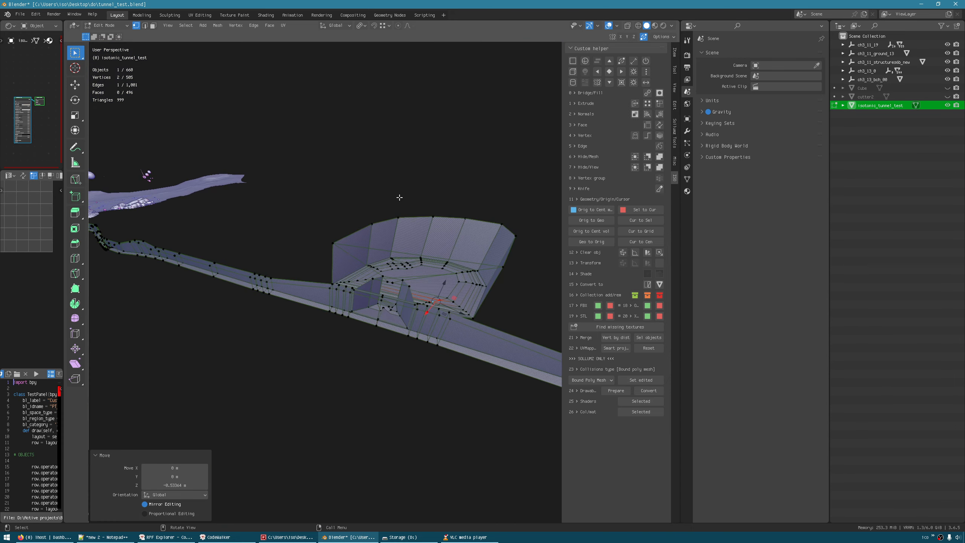
middle_drag(399, 197, 412, 262)
key(alt+shift+z)
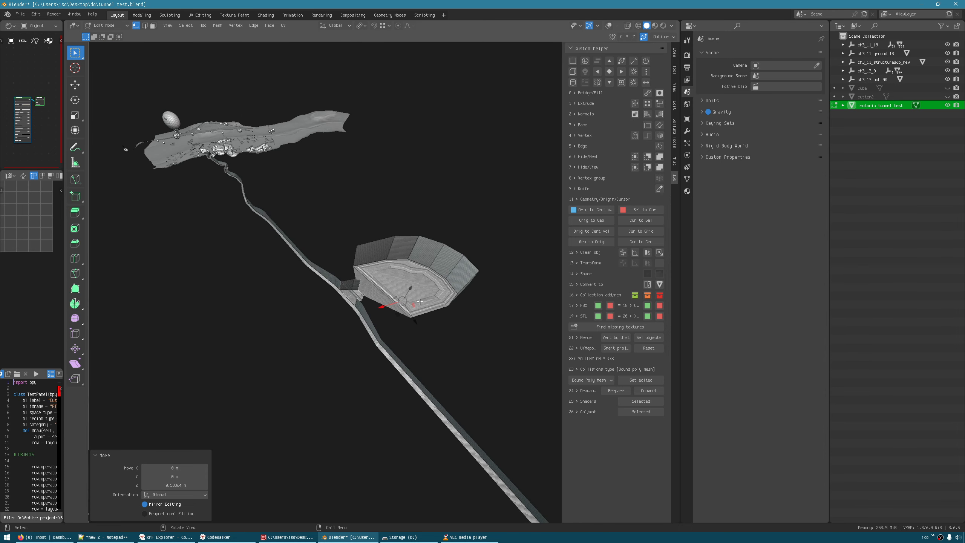
mouse_move(401, 292)
middle_down()
mouse_move(414, 285)
mouse_move(399, 288)
mouse_move(369, 155)
mouse_move(454, 259)
mouse_move(528, 243)
mouse_move(372, 279)
mouse_move(370, 290)
mouse_move(428, 188)
mouse_move(332, 308)
mouse_move(209, 351)
mouse_move(459, 314)
mouse_move(376, 317)
mouse_move(520, 369)
mouse_move(493, 386)
mouse_move(424, 321)
mouse_move(505, 277)
mouse_move(373, 323)
mouse_move(425, 256)
mouse_move(451, 259)
mouse_move(348, 338)
mouse_move(330, 304)
mouse_move(410, 326)
middle_up()
click(654, 26)
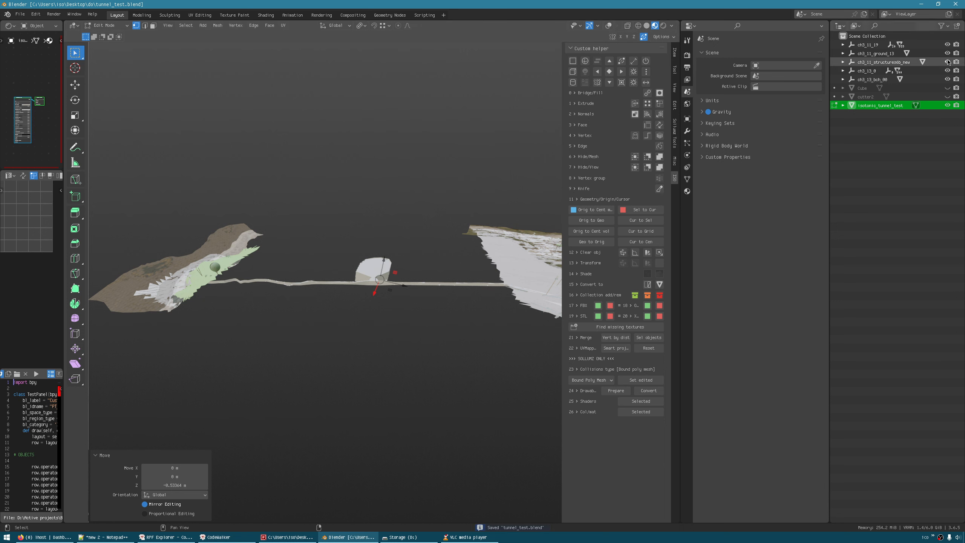
Hide all five ch3 terrain and structure objects, keeping isotonic_tunnel_test visible, and save the file
click(948, 80)
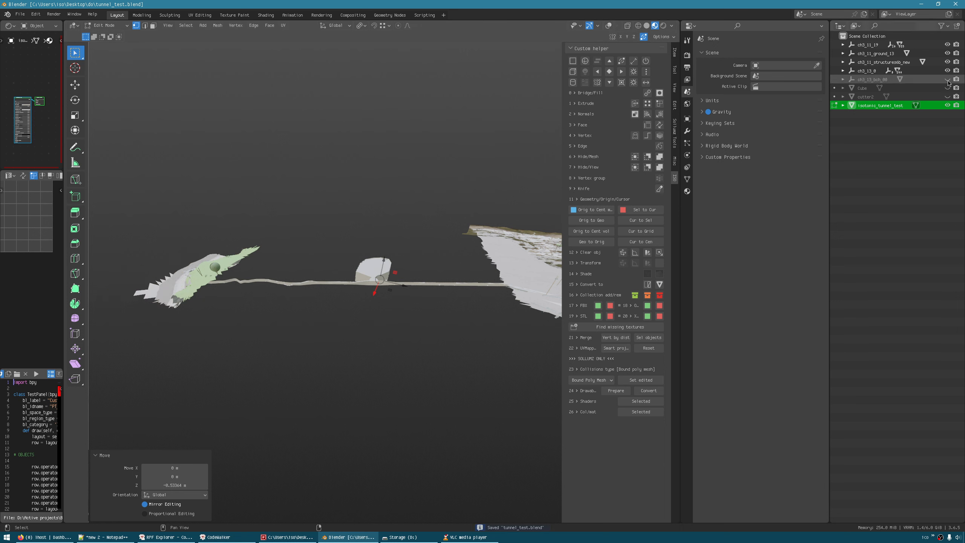
click(947, 79)
drag(948, 71, 947, 79)
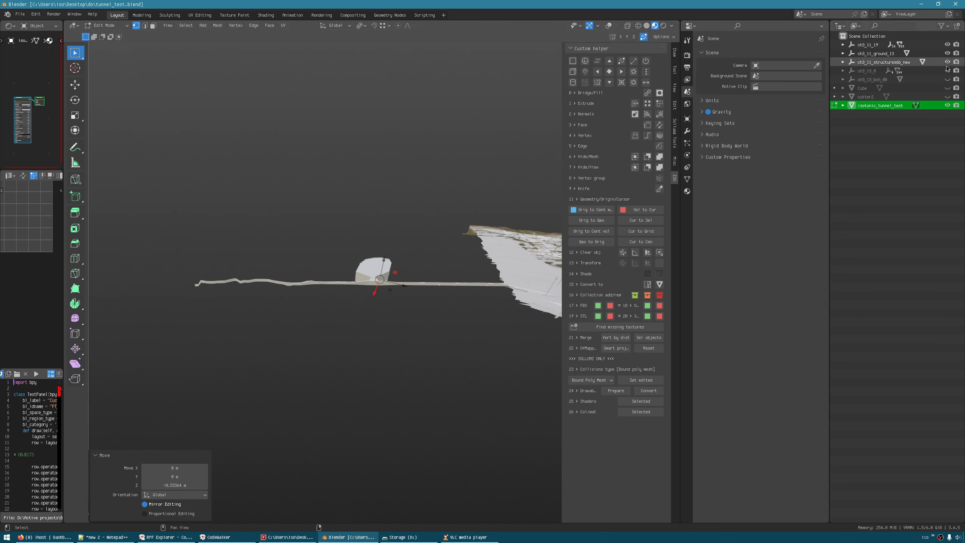
click(947, 53)
click(948, 45)
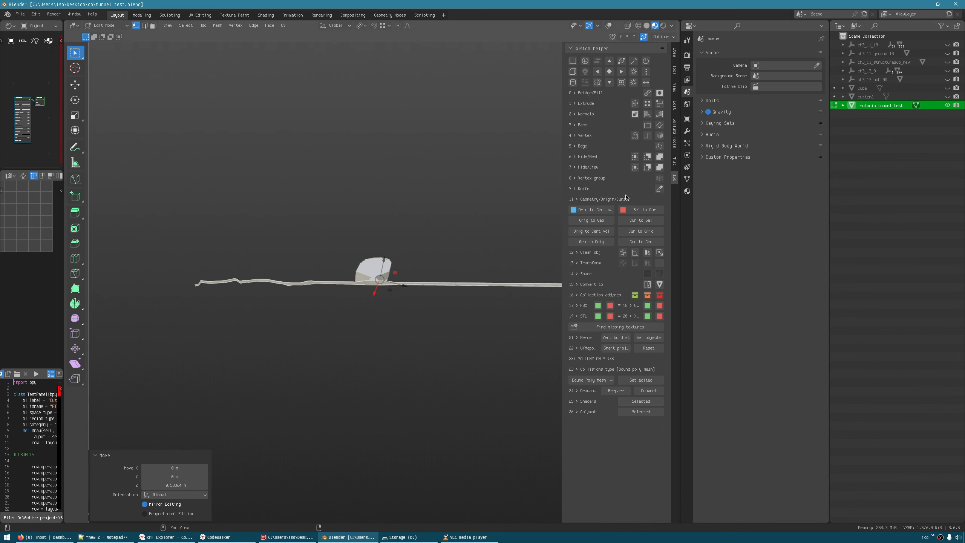
middle_drag(395, 261, 256, 209)
key(ctrl+s)
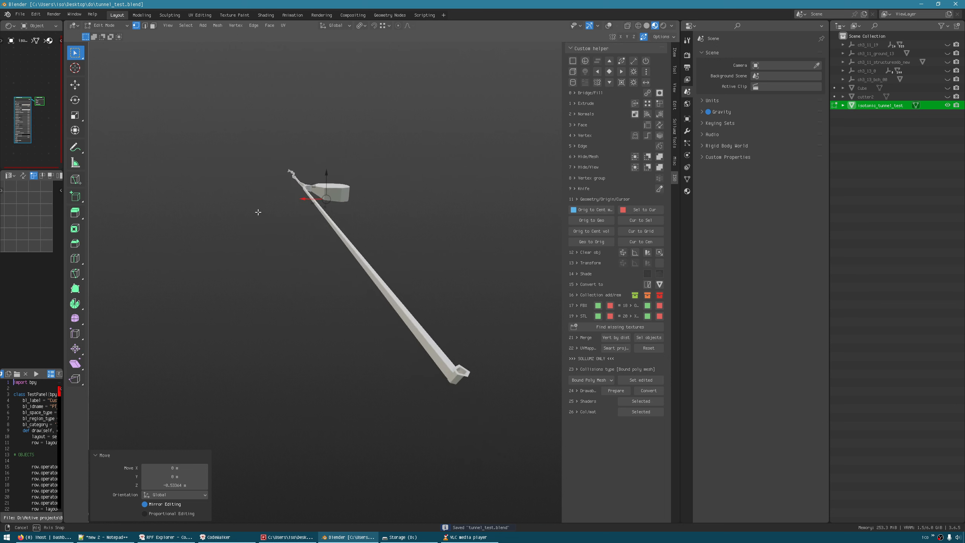
Close the script text editor area below the UV editor
right_click(36, 373)
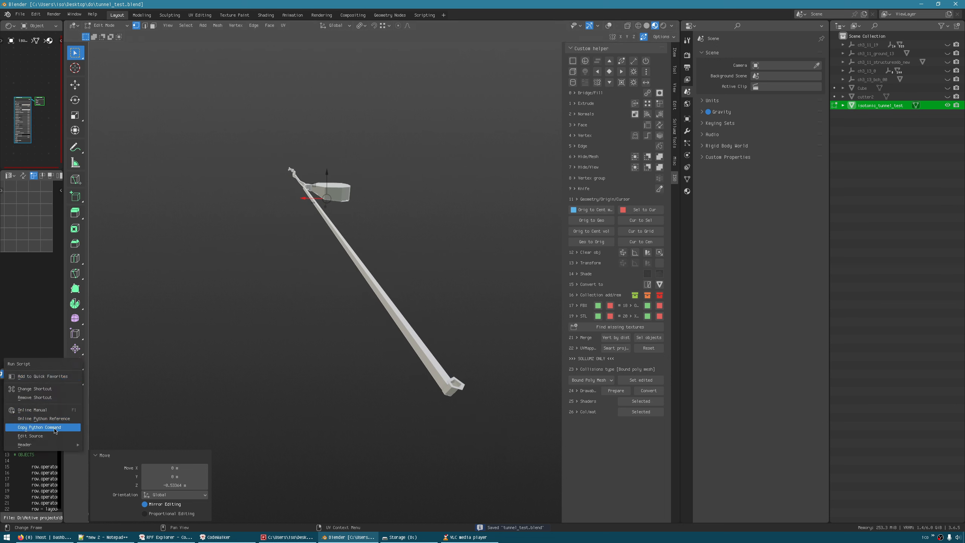
mouse_move(57, 444)
click(153, 444)
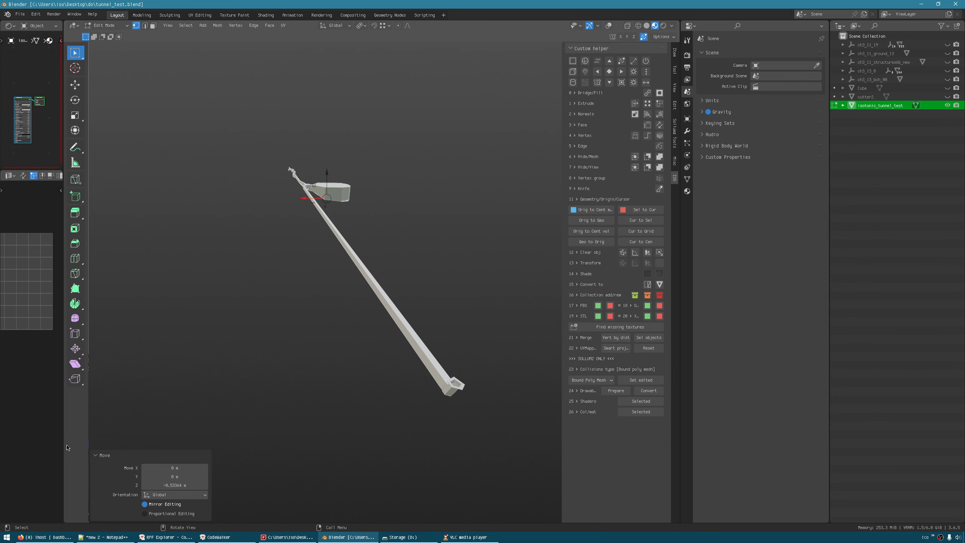
Widen the material node and UV editors and hide the Custom helper sidebar in the 3D view
drag(70, 459, 253, 459)
middle_drag(398, 373, 373, 349)
key(n)
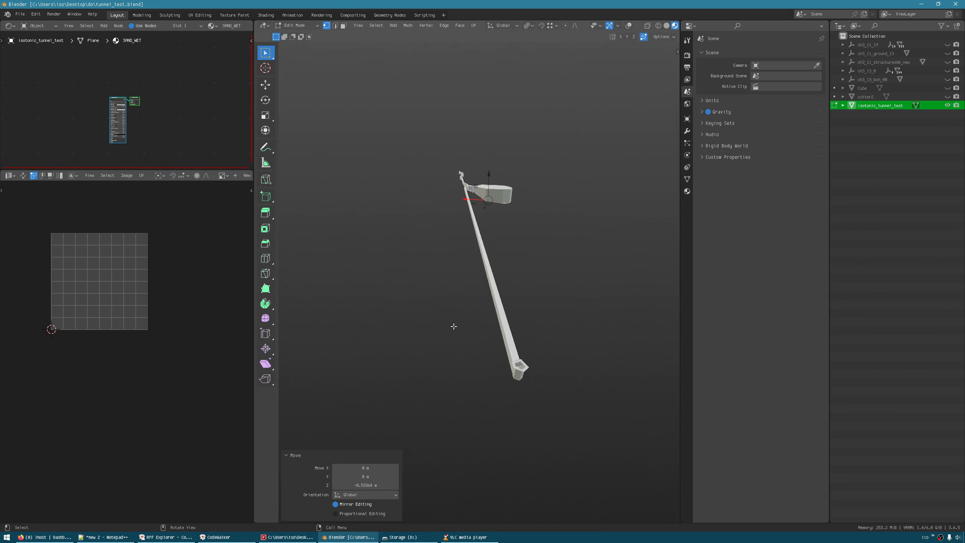
Turn the overlays back on and unwrap all faces of the tunnel with Smart UV Project at a 66° angle limit
middle_drag(451, 328, 499, 267)
middle_drag(474, 269, 532, 301)
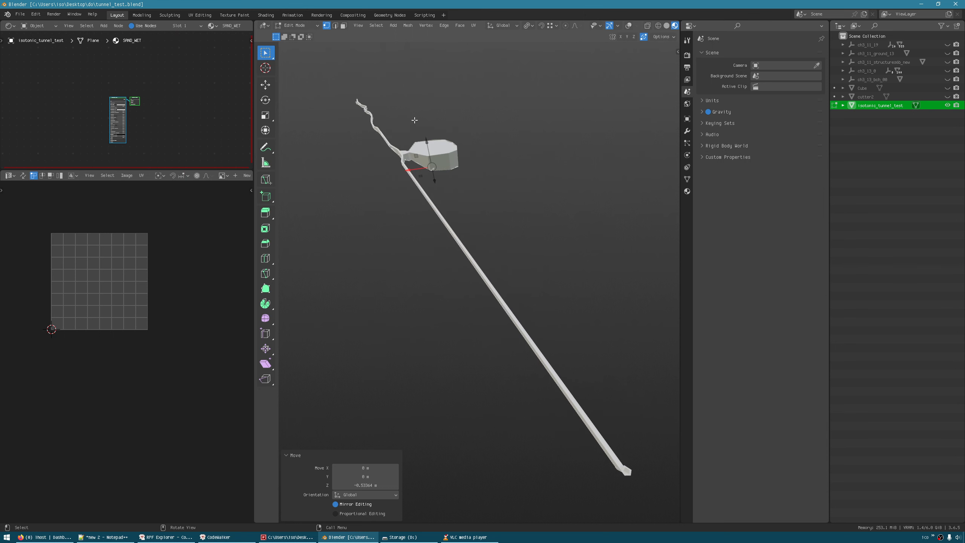
click(344, 25)
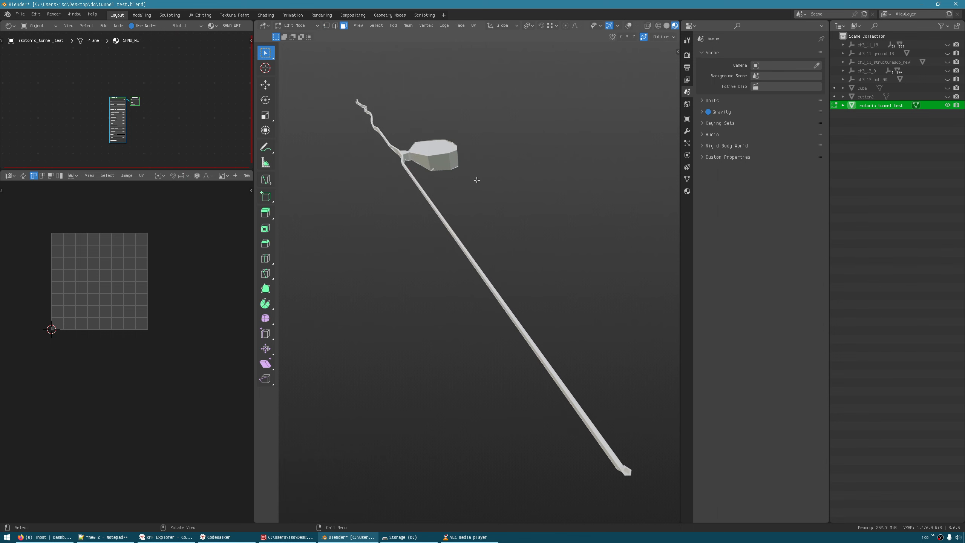
key(shift+alt+z)
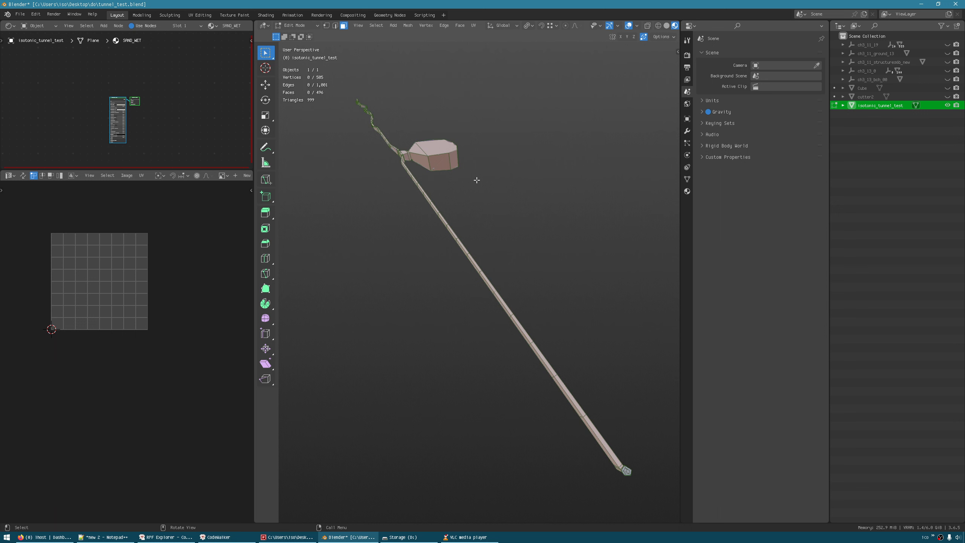
key(a)
middle_drag(480, 185, 488, 215)
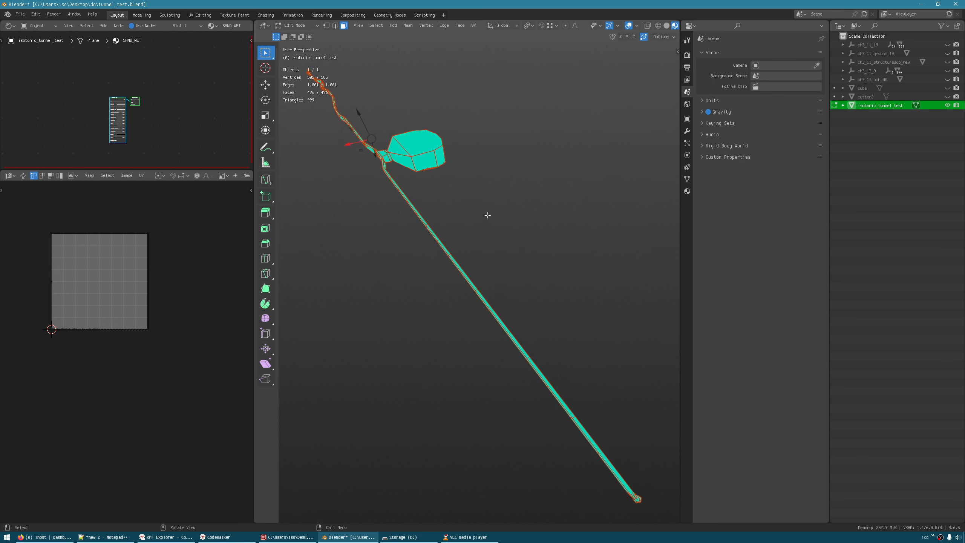
click(472, 27)
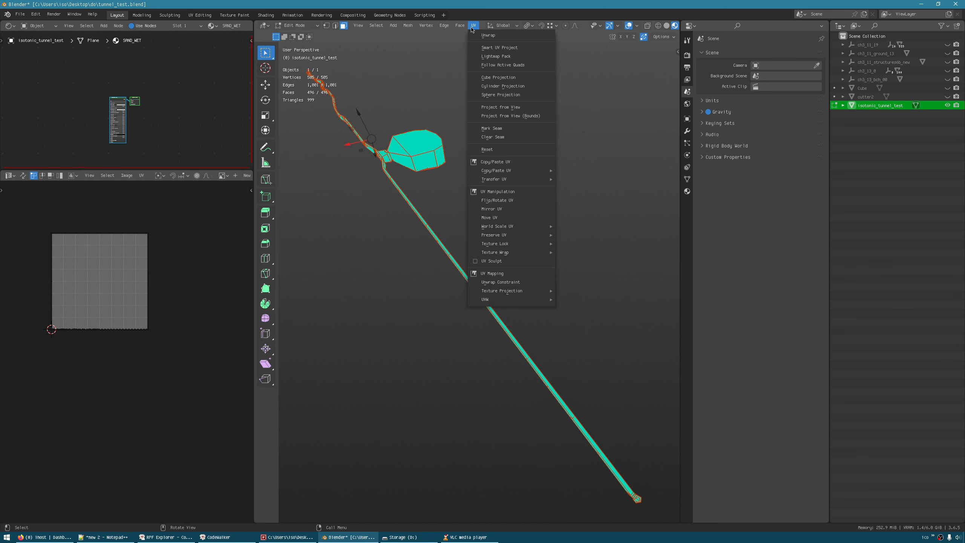
click(489, 47)
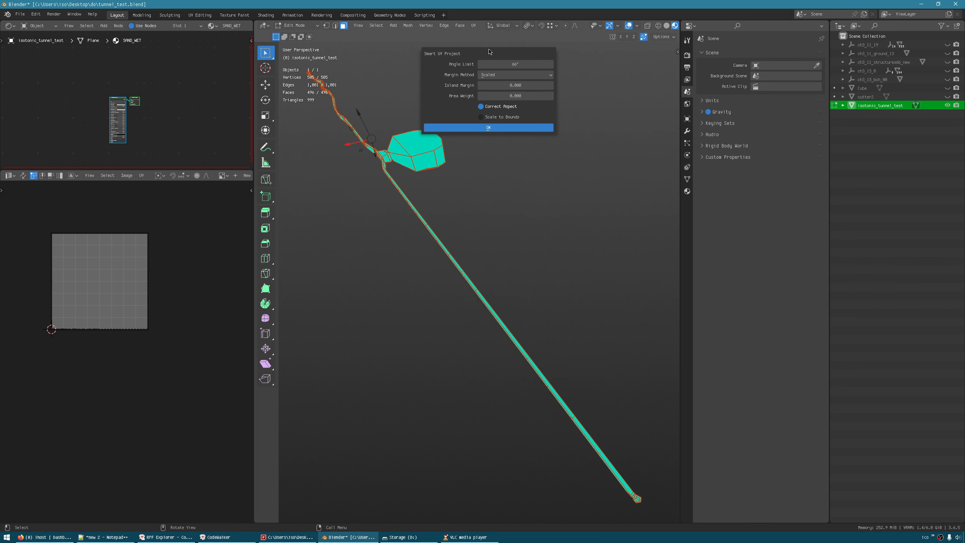
click(488, 127)
Examine the tunnel's unwrapped UV islands up close and save the file
middle_drag(138, 320, 177, 356)
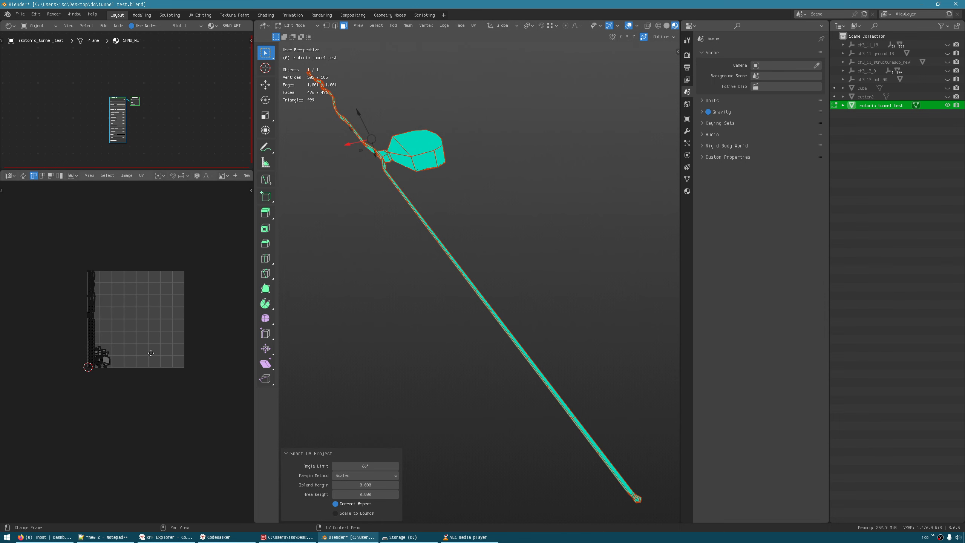
scroll(152, 342, up, 3)
middle_drag(112, 263, 116, 323)
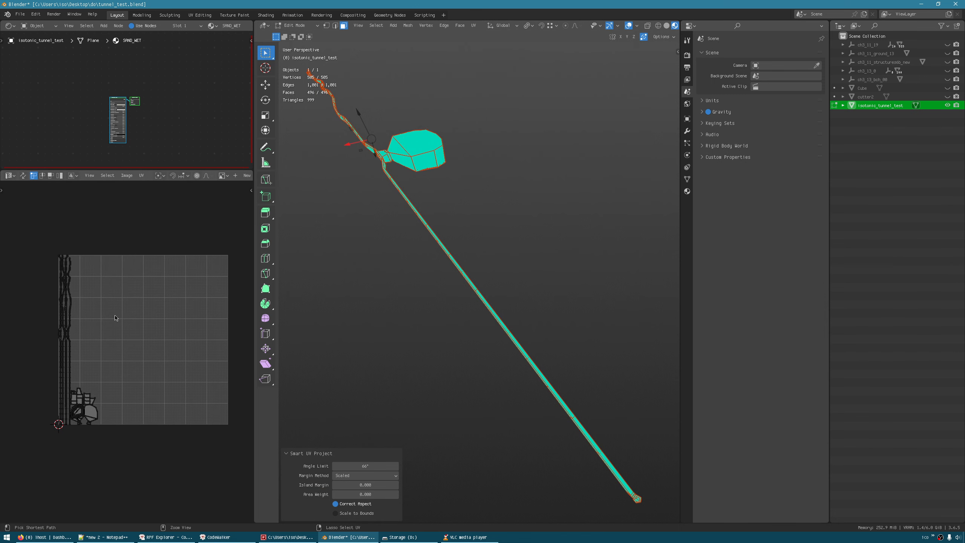
key(ctrl+s)
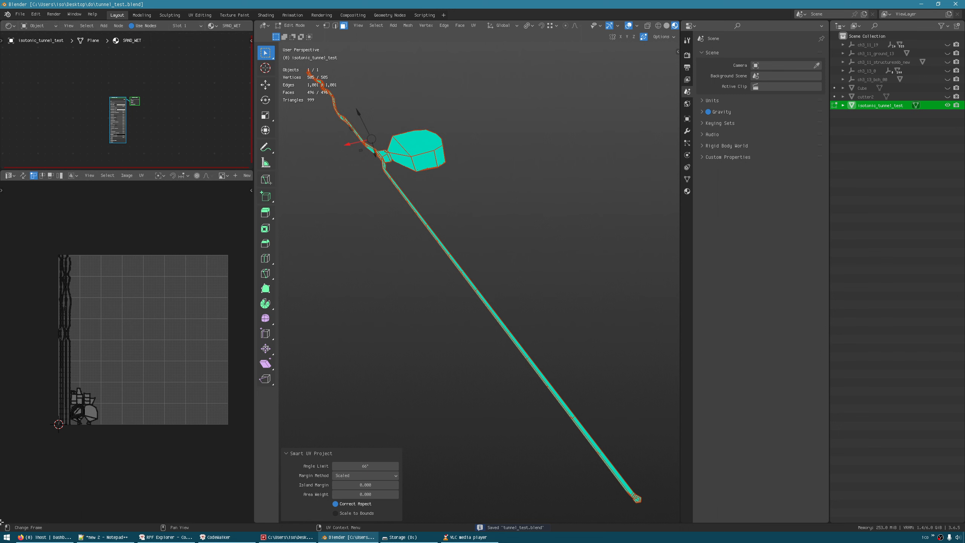
Split the UV editor area horizontally into two stacked editors
drag(1, 520, 18, 361)
click(9, 368)
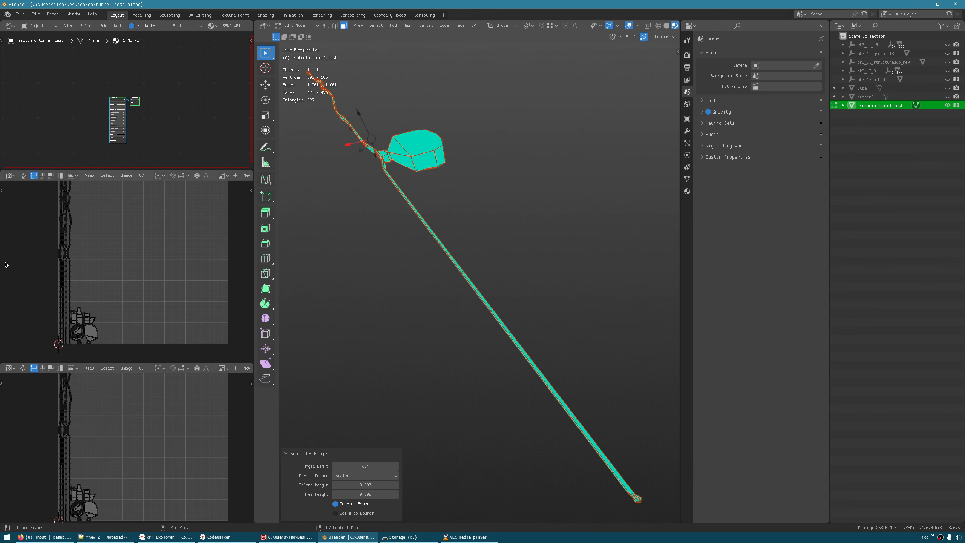
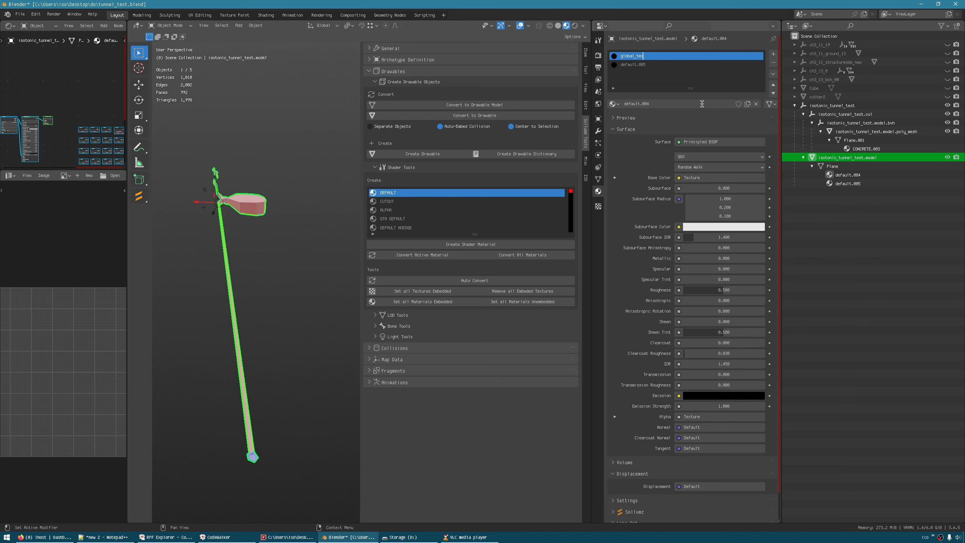
Rename the tunnel model's two materials global_texture and room_floor
key(Return)
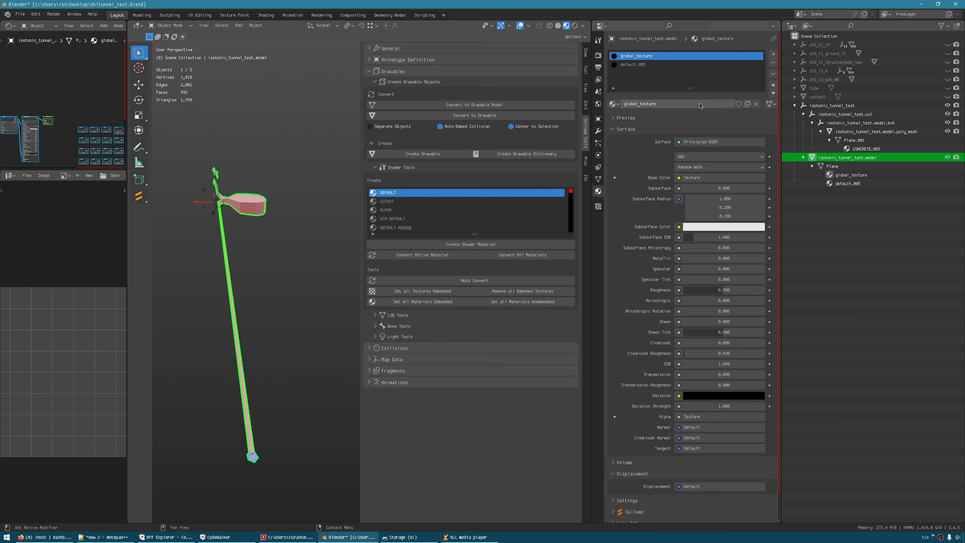
double_click(636, 65)
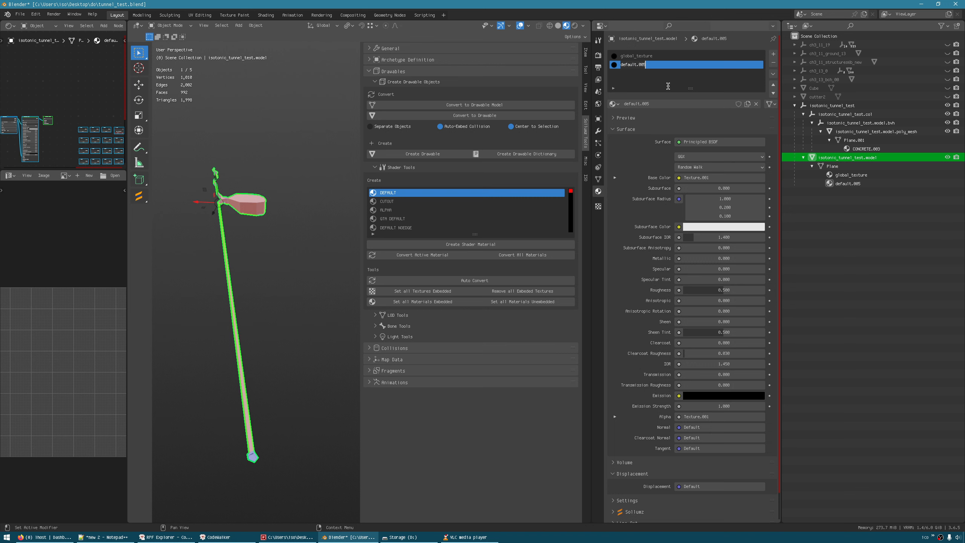
key(BackSpace)
text(room_floor)
key(Return)
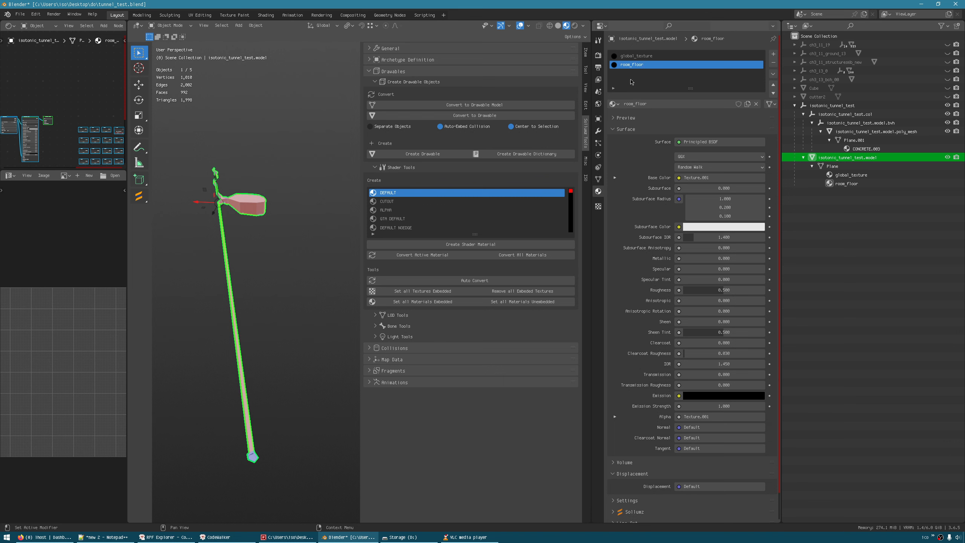
Collapse the room_floor material's Surface settings and save the file
click(639, 129)
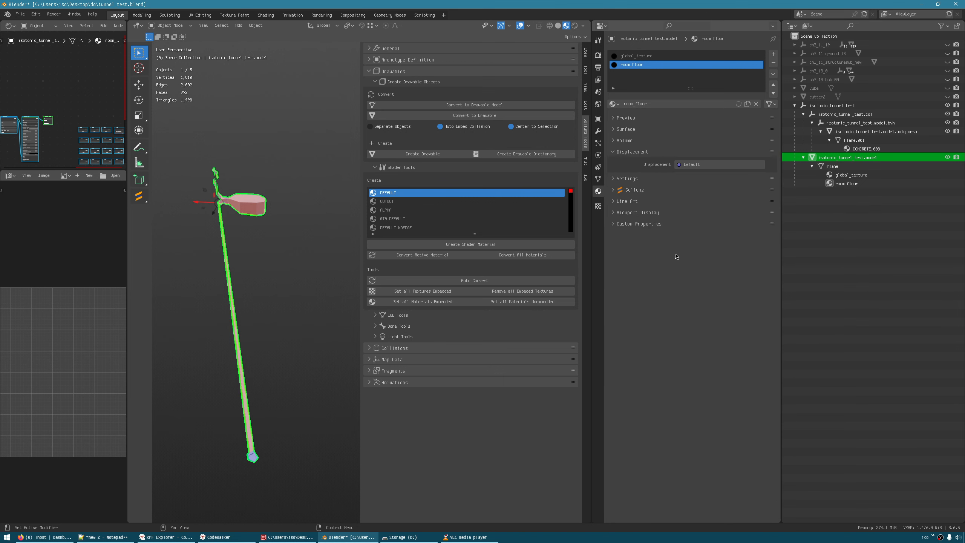
middle_drag(259, 359, 253, 247)
key(ctrl+s)
Enter Edit Mode on the tunnel model and assign the global_texture material to all faces
key(Tab)
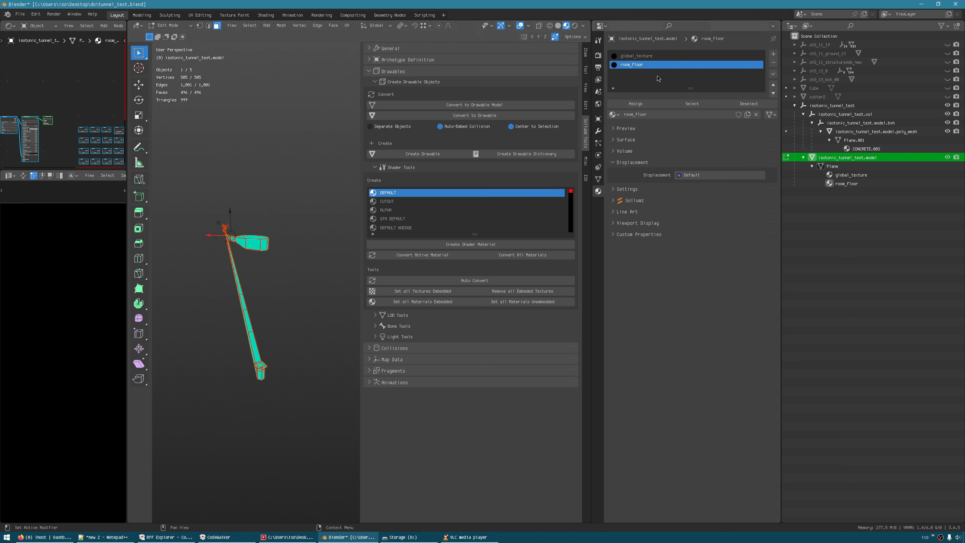
click(636, 57)
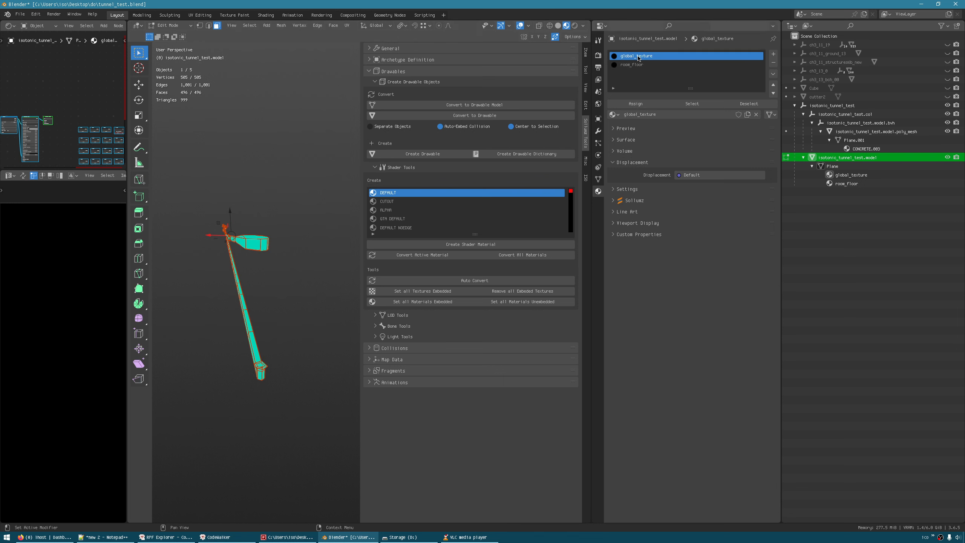
click(639, 108)
Widen the node and UV editors and maximize the node editor around global_texture's Texture node
drag(129, 283, 223, 279)
mouse_move(134, 97)
middle_down()
mouse_move(135, 84)
mouse_move(144, 104)
middle_up()
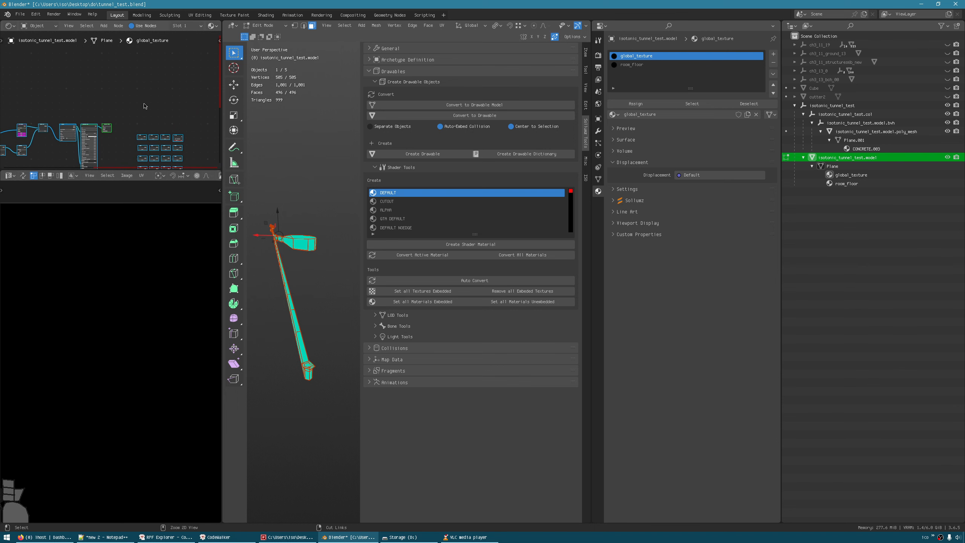
key(ctrl+space)
scroll(373, 211, up, 4)
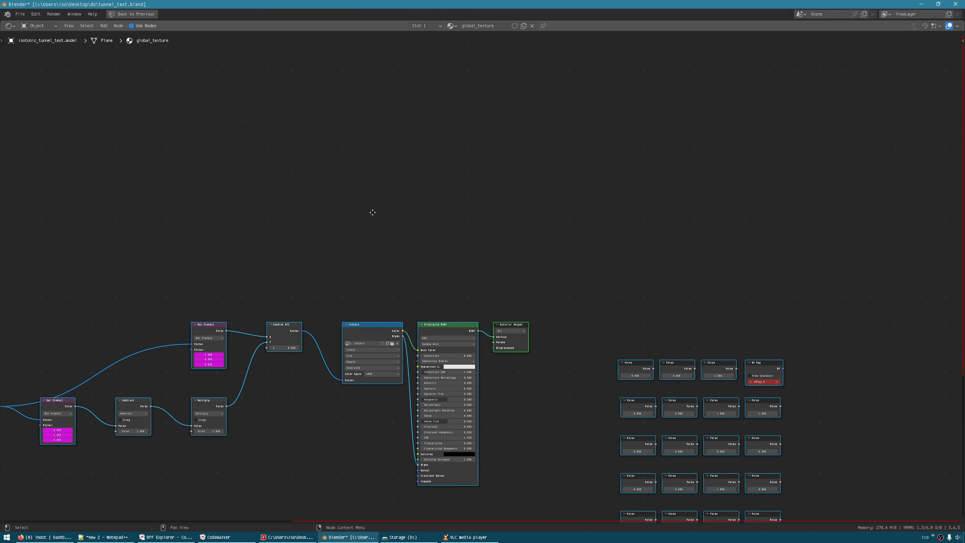
scroll(452, 301, up, 4)
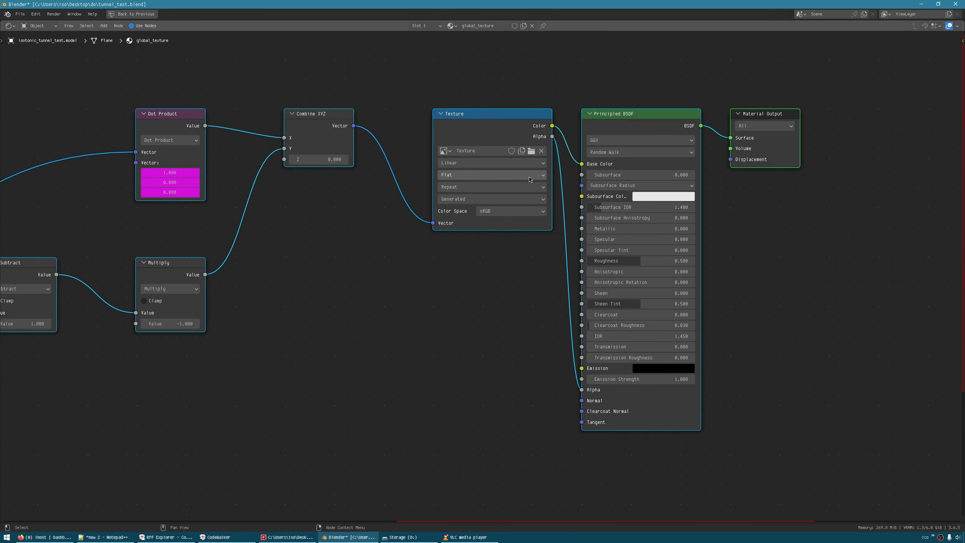
Load concrete_dark_grays.dds from the concrete folder of the textures bookmark into global_texture's Texture node
click(533, 152)
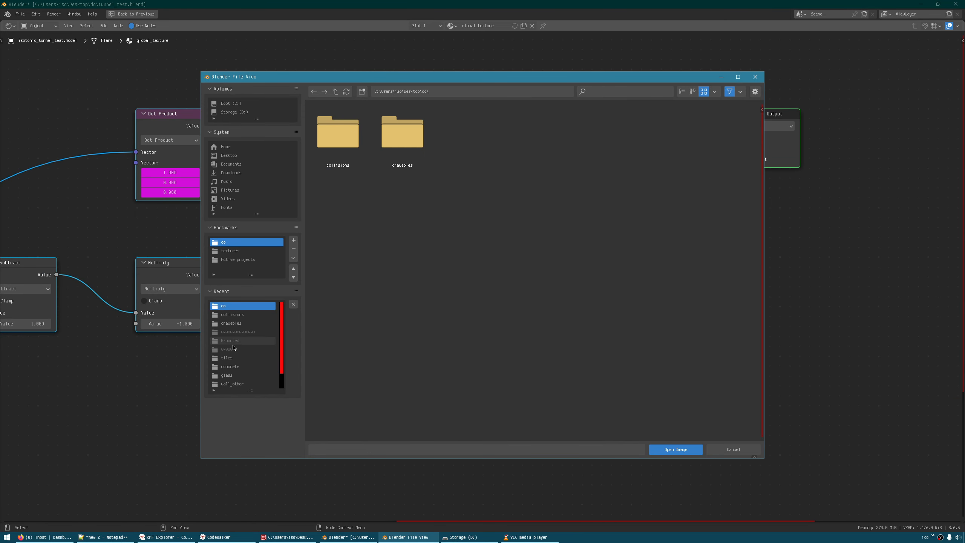
click(230, 251)
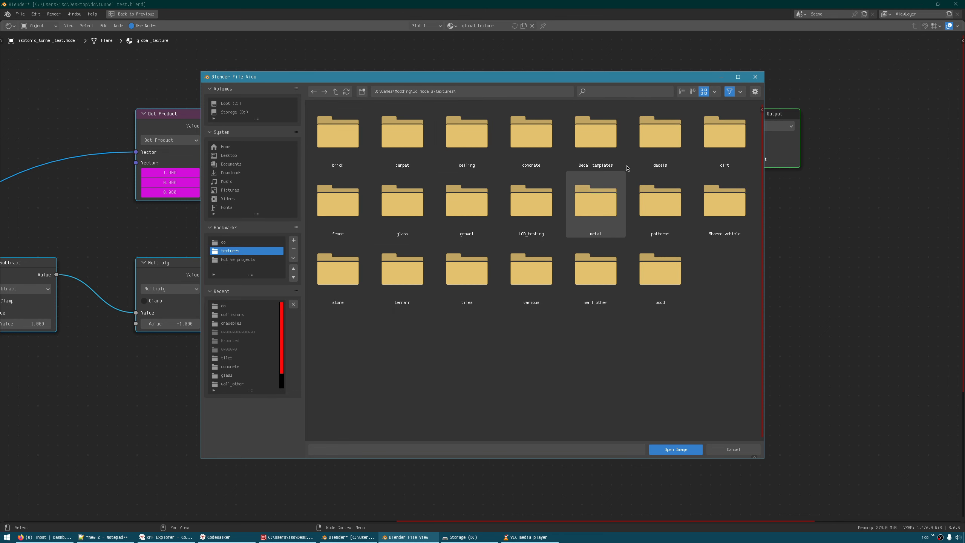
double_click(526, 139)
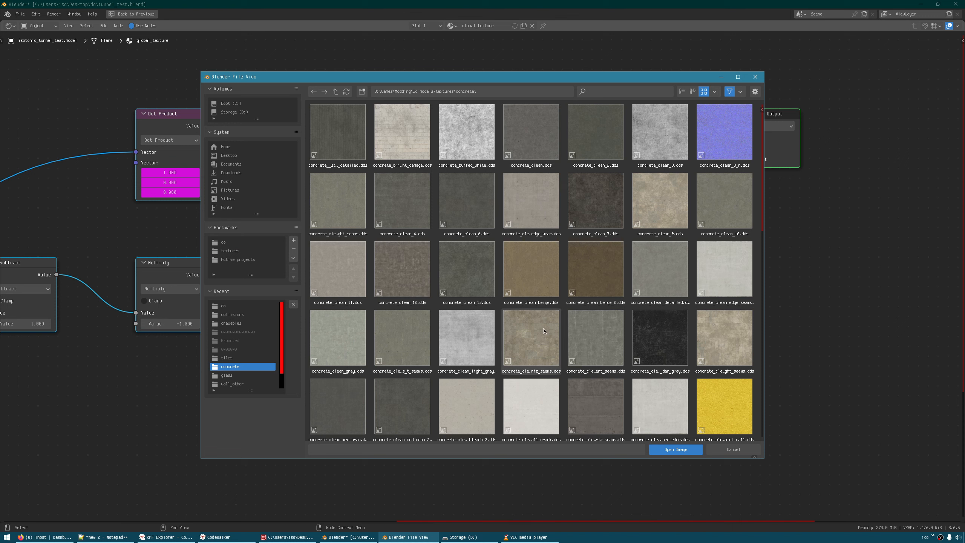
scroll(572, 316, down, 5)
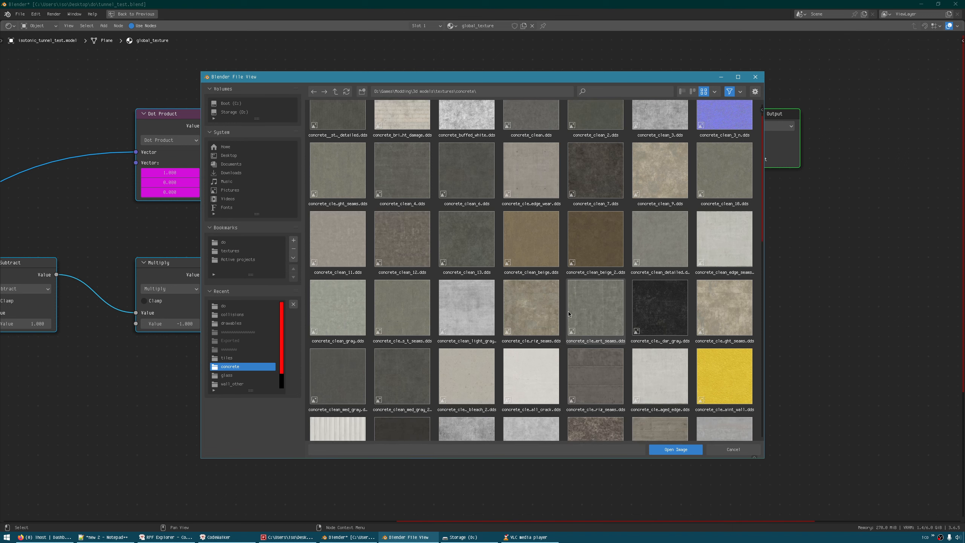
double_click(413, 353)
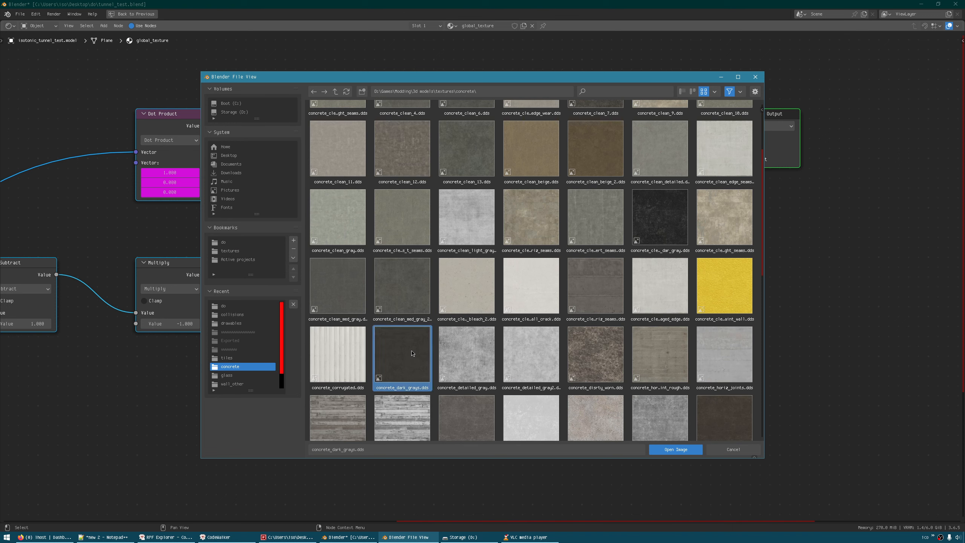
Restore the multi-editor layout with the shader nodes in view and save the file
ctrl+scroll(409, 276, right, 3)
key(ctrl+space)
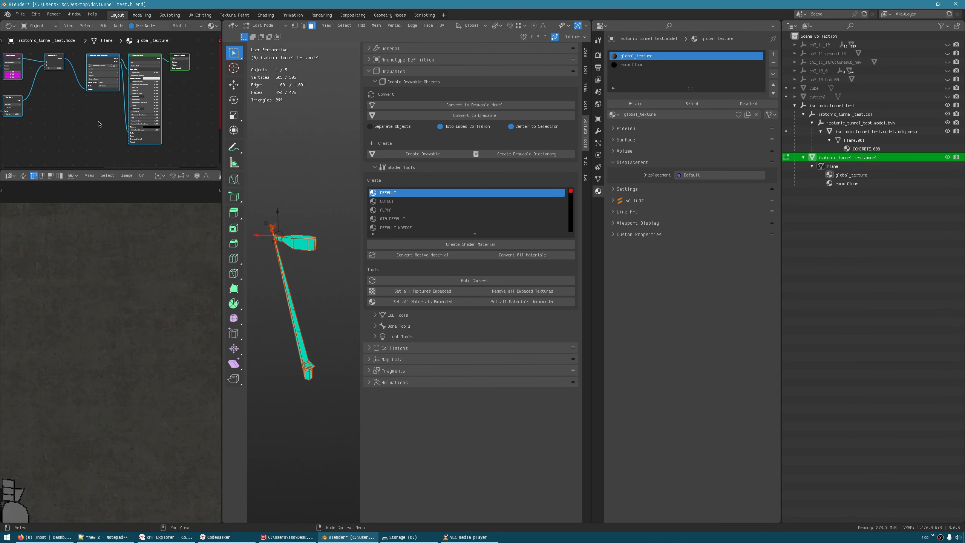
middle_drag(107, 129, 105, 137)
key(ctrl+s)
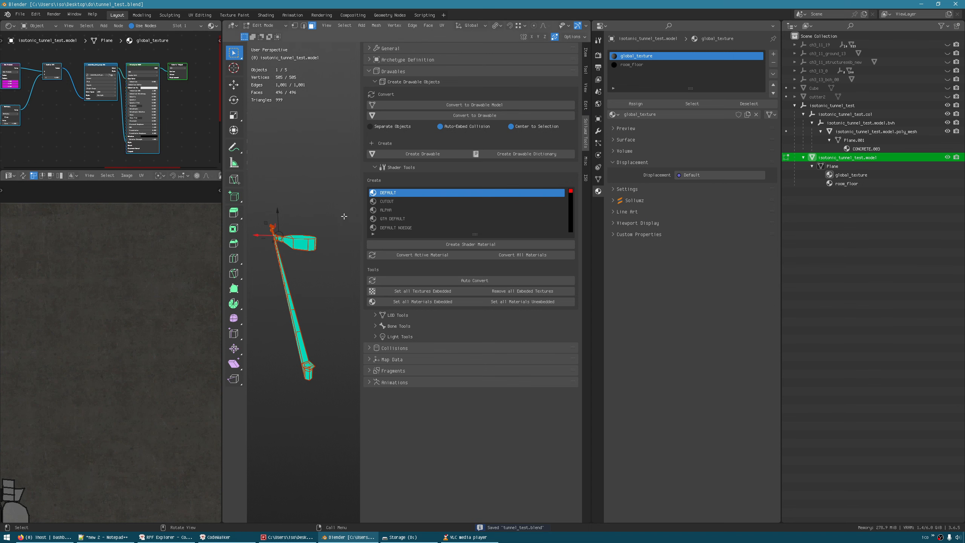
Enlarge the 3D viewport by narrowing the outliner, the properties editor and the Sollumz Tools sidebar
middle_drag(344, 216, 361, 237)
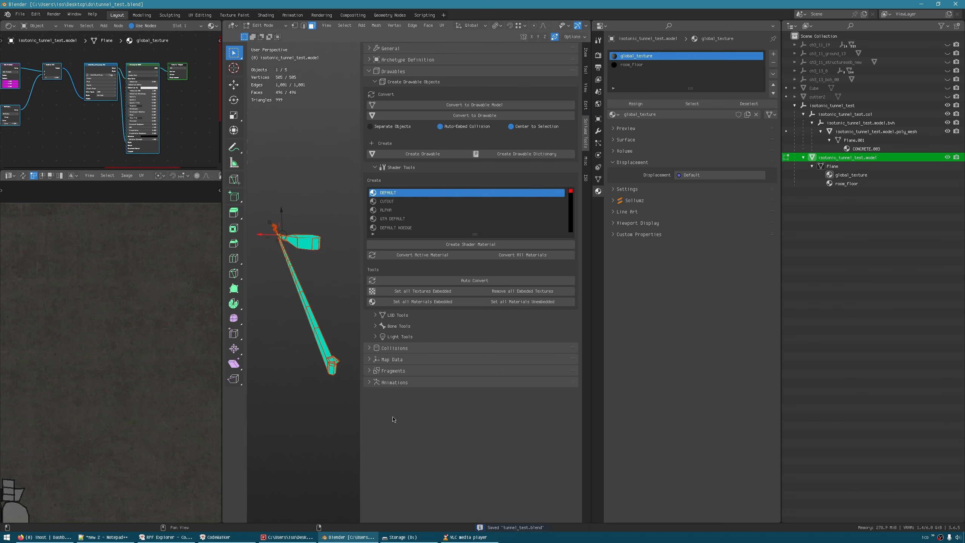
drag(591, 448, 613, 449)
drag(782, 423, 831, 423)
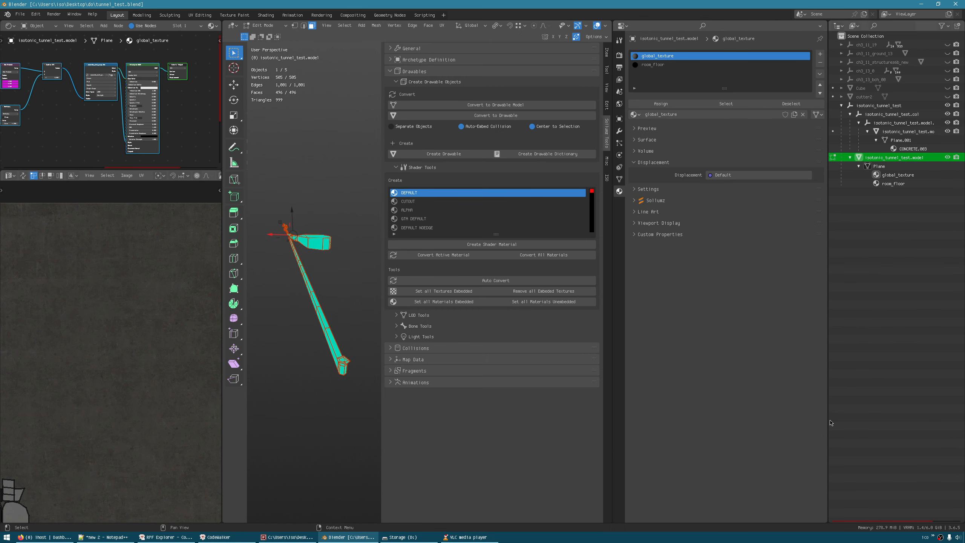
drag(612, 456, 712, 452)
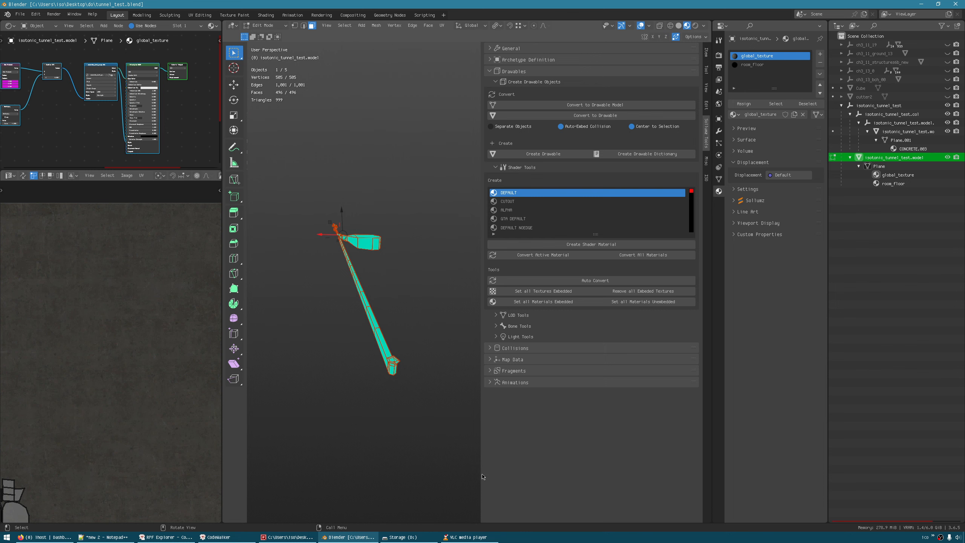
drag(480, 474, 563, 470)
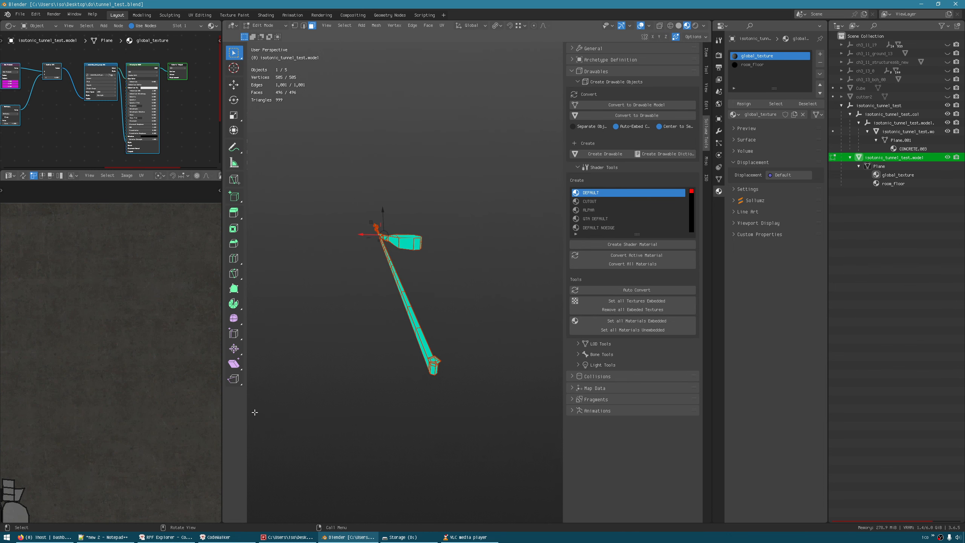
Hide the isotonic_tunnel_test.col collision hierarchy and frame the side room's flat outer wall face in the viewport
middle_drag(435, 336, 435, 153)
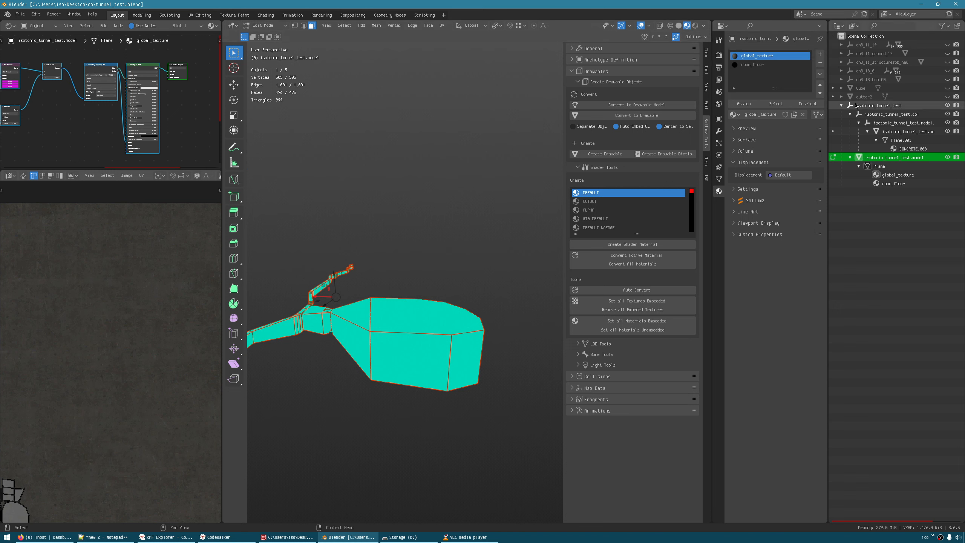
click(947, 115)
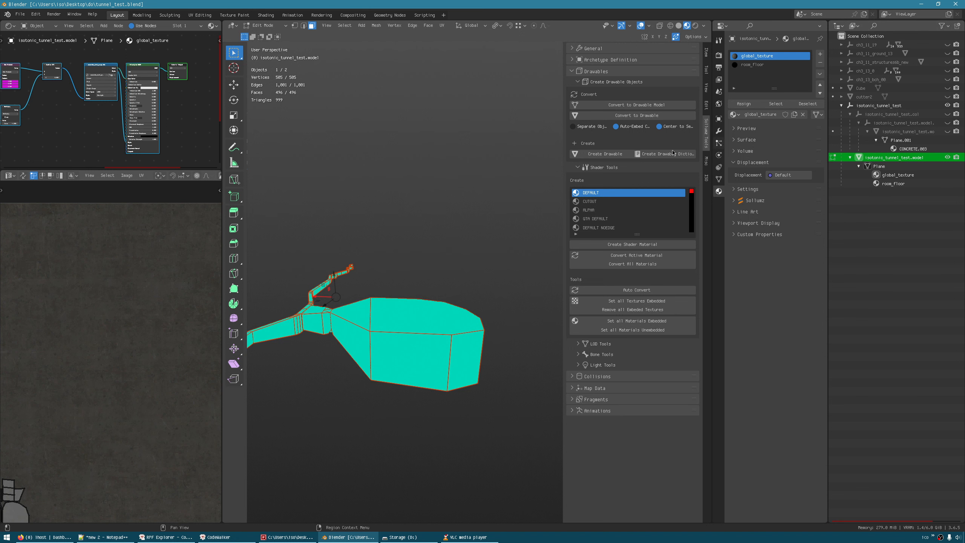
middle_drag(437, 304, 459, 294)
click(380, 317)
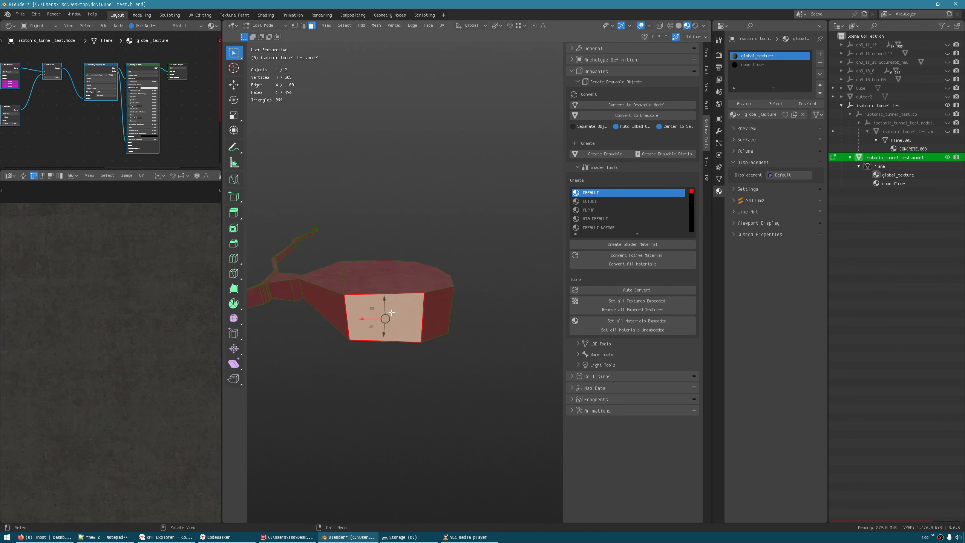
key(KP_Decimal)
Select all faces of the tunnel model and show the side room's interior with viewport overlays turned off
middle_drag(348, 300, 412, 241)
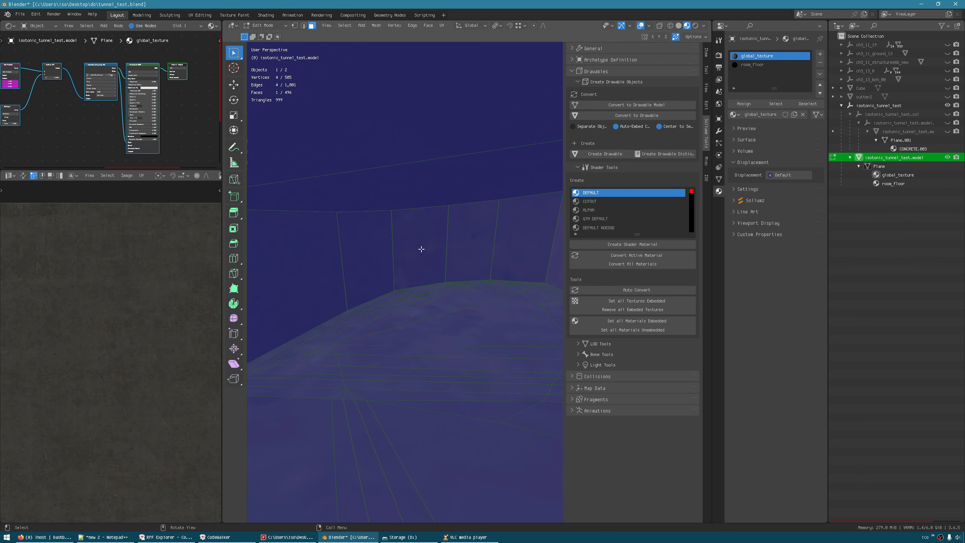
key(shift+alt+z)
middle_drag(420, 247, 394, 293)
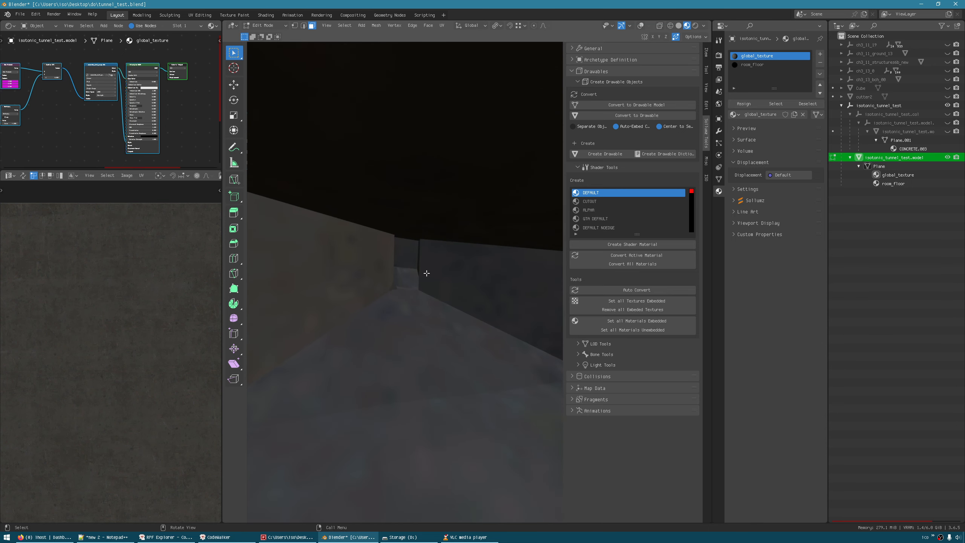
key(alt)
key(shift+alt+z)
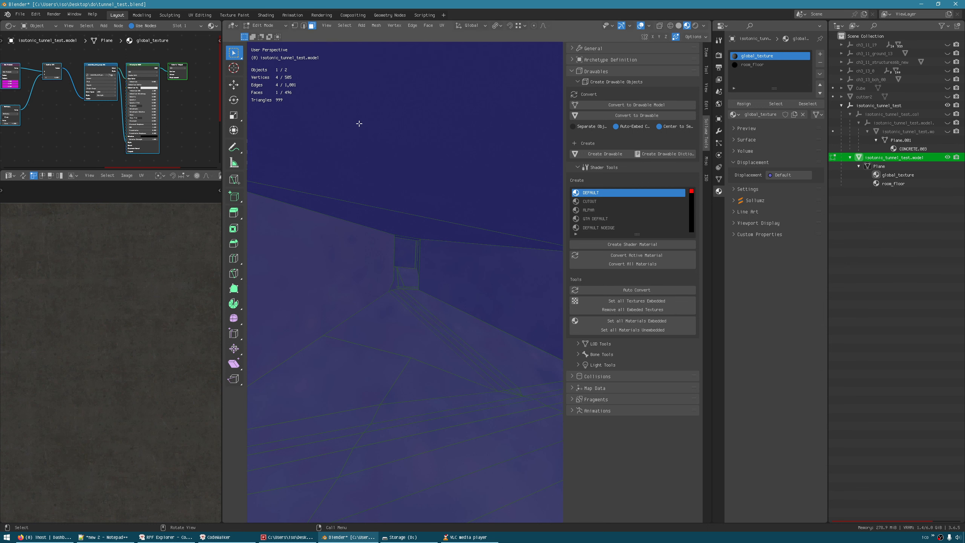
key(a)
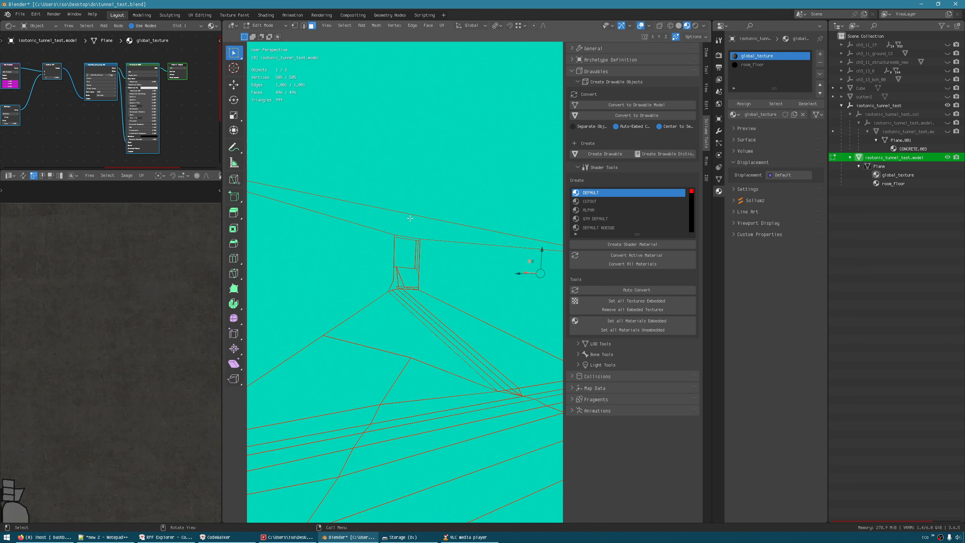
key(alt+shift+z)
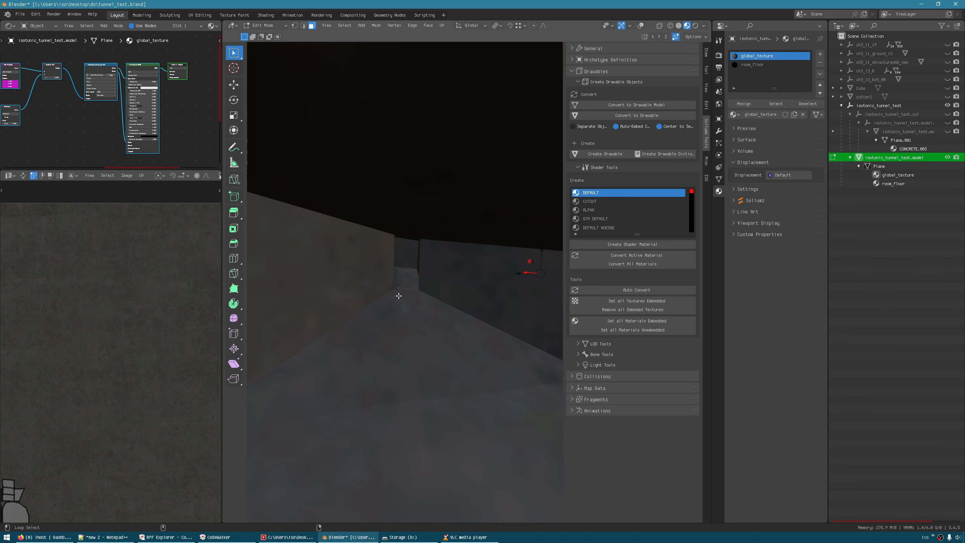
Select all UVs of the tunnel model and scale them up far beyond the image bounds to tile the concrete texture more densely
middle_drag(78, 328, 175, 211)
middle_drag(153, 244, 119, 336)
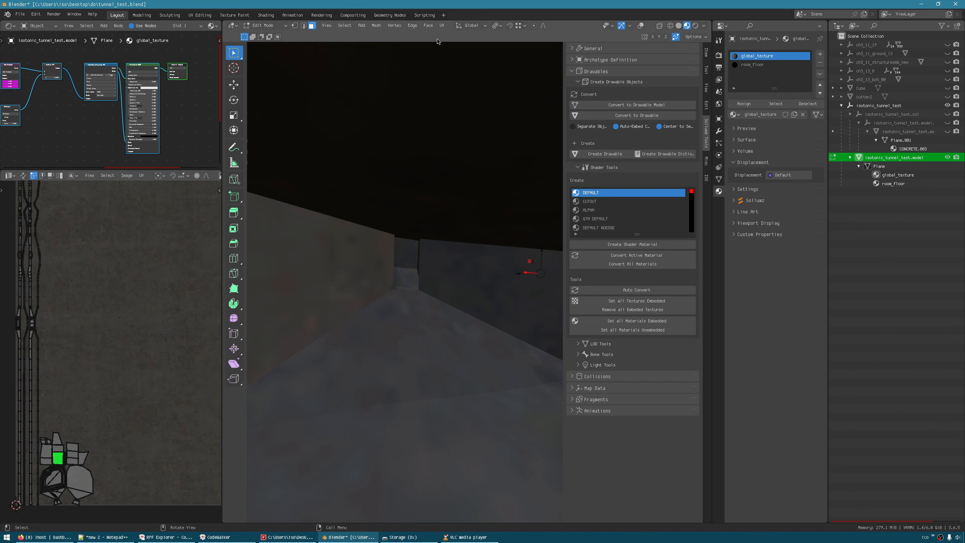
key(a)
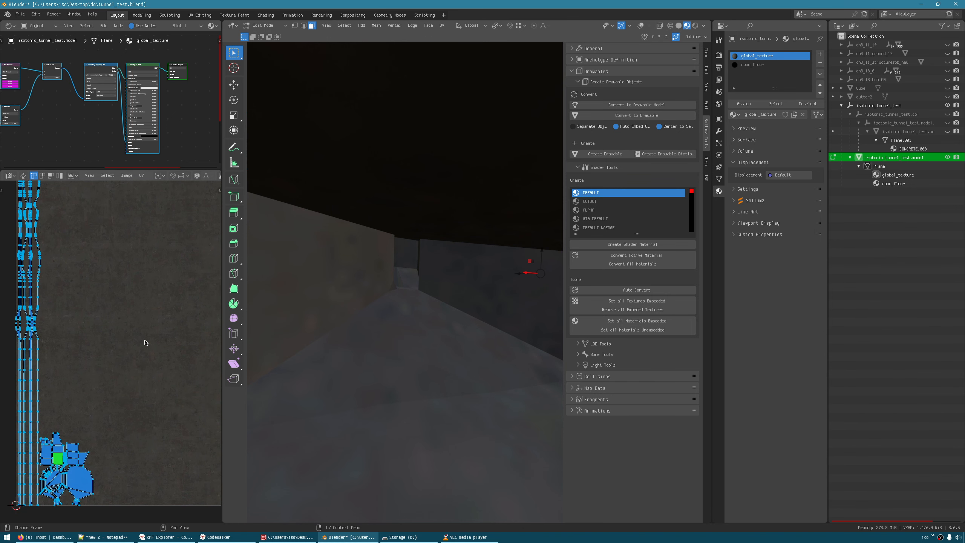
middle_drag(110, 371, 98, 303)
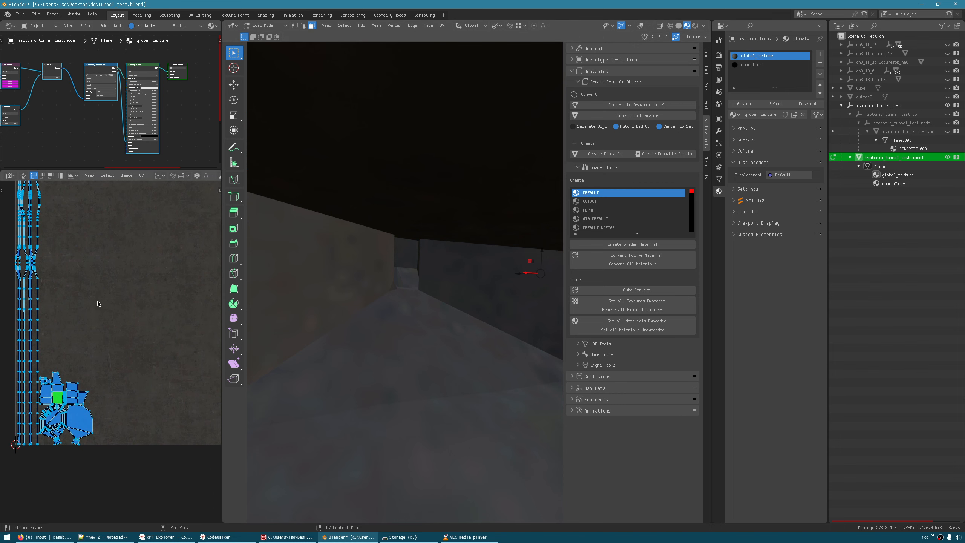
scroll(101, 301, down, 5)
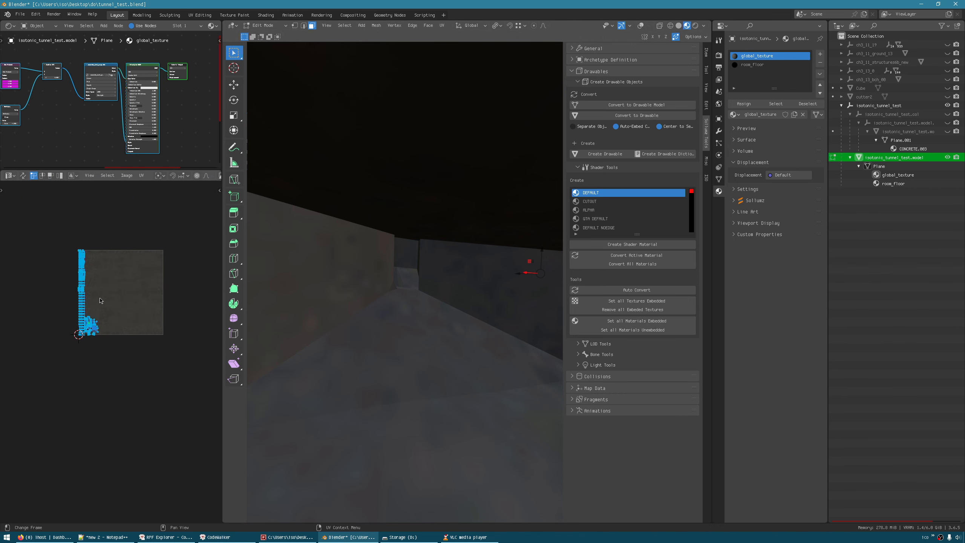
scroll(106, 281, up, 2)
middle_drag(106, 281, 137, 299)
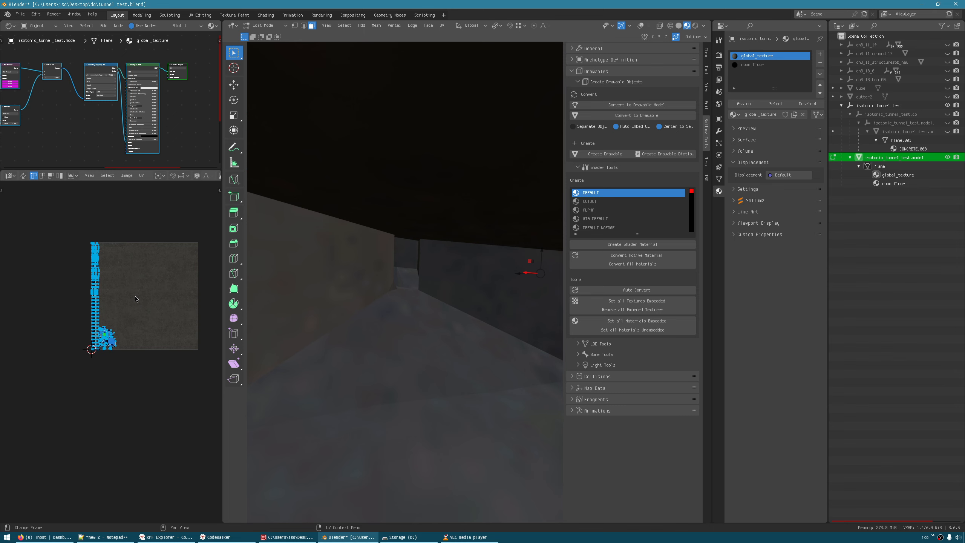
key(s)
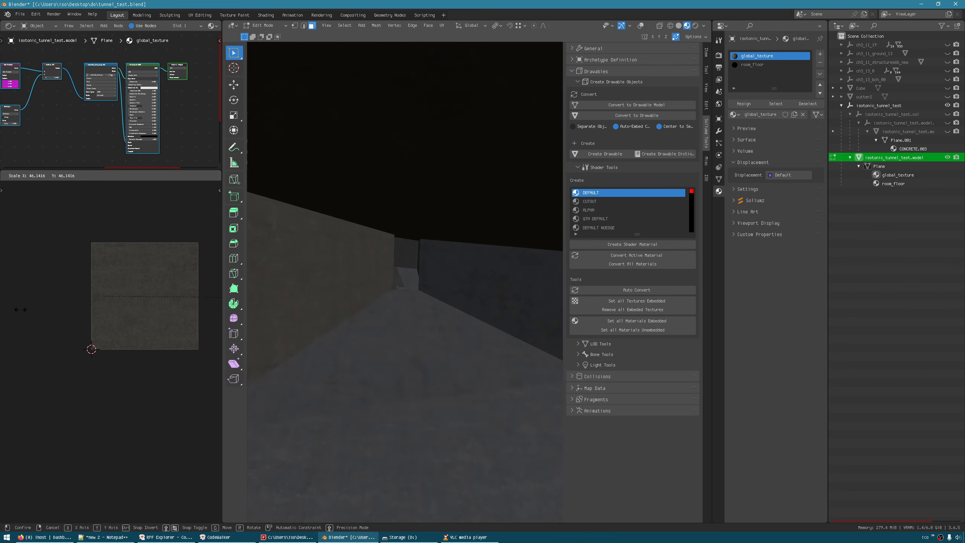
click(53, 298)
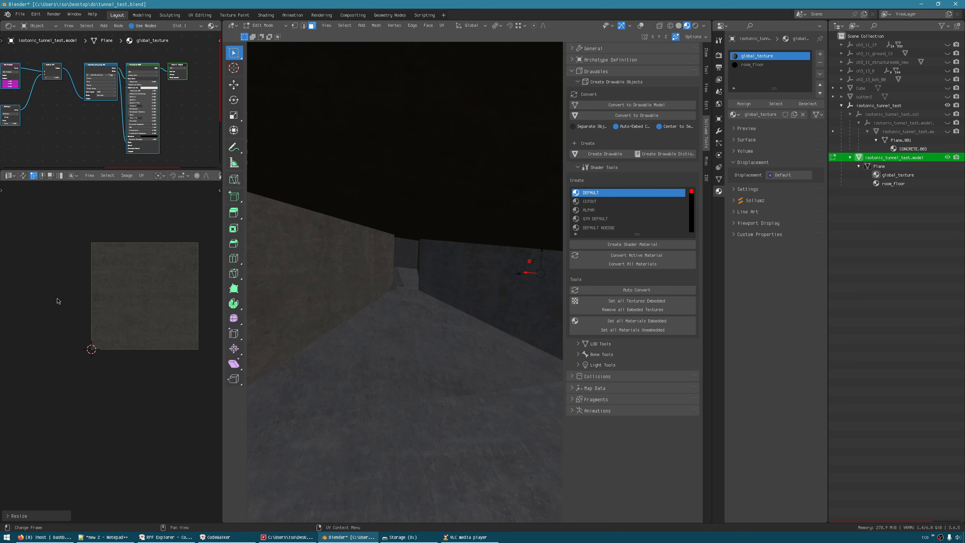
Examine the concrete tiling on the side room's floor and walls in material preview with the overlays hidden
middle_drag(381, 338, 403, 381)
key(shift+alt+z)
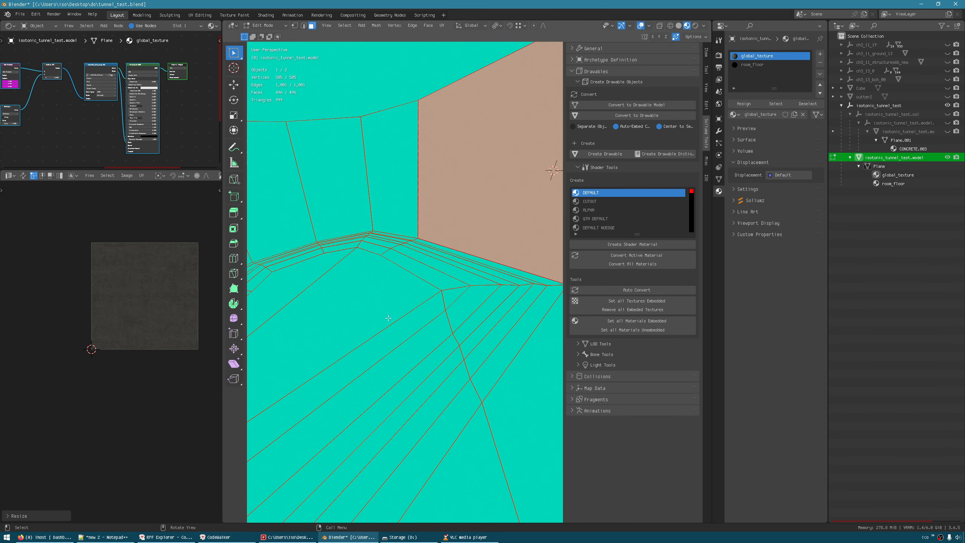
click(680, 29)
middle_drag(436, 235, 329, 304)
key(alt+shift+z)
click(685, 27)
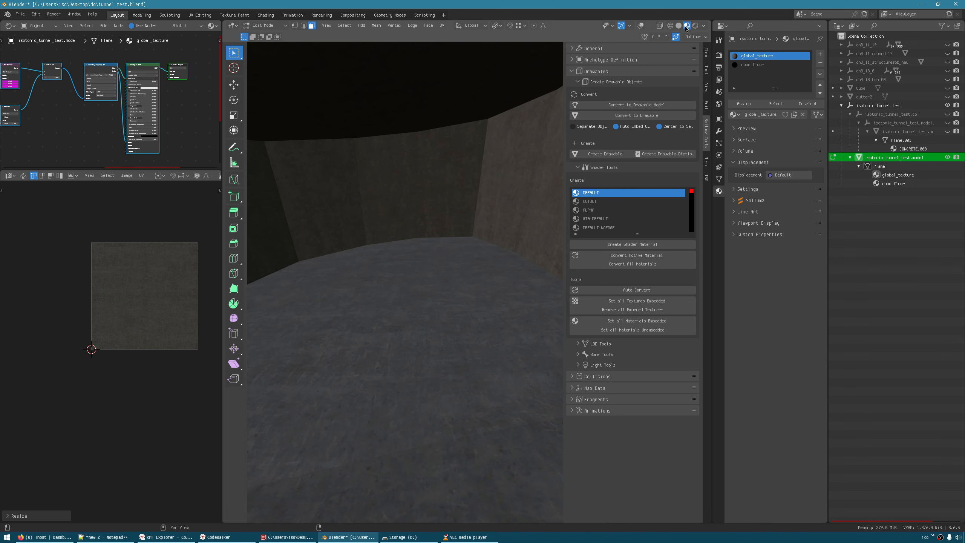
mouse_move(418, 258)
middle_down()
mouse_move(370, 302)
mouse_move(250, 264)
mouse_move(531, 267)
mouse_move(490, 276)
middle_up()
middle_drag(422, 280, 437, 293)
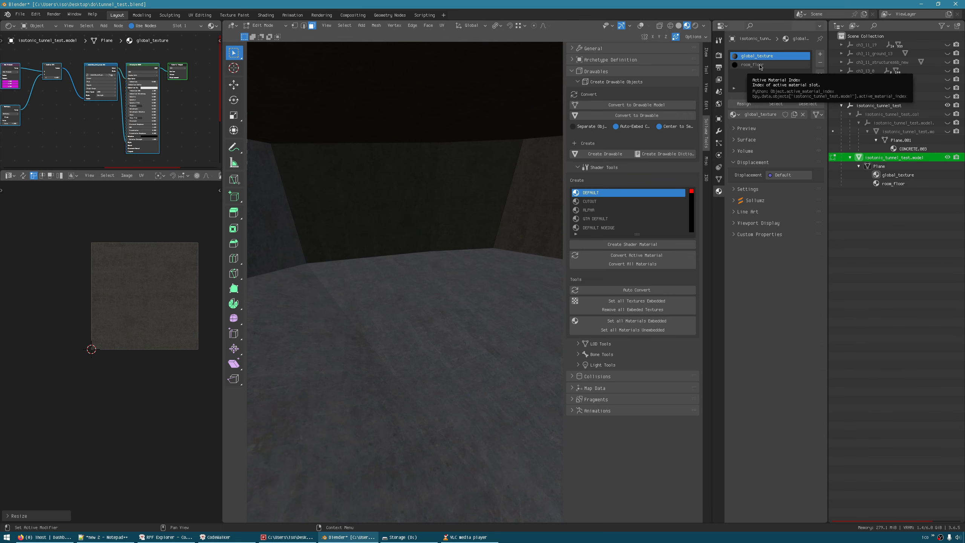
Show the overlays, connect two pairs of vertices with edges across the floor of the passage to the side room, and maximize the 3D viewport
middle_drag(456, 351, 386, 376)
key(shift+alt+z)
click(412, 335)
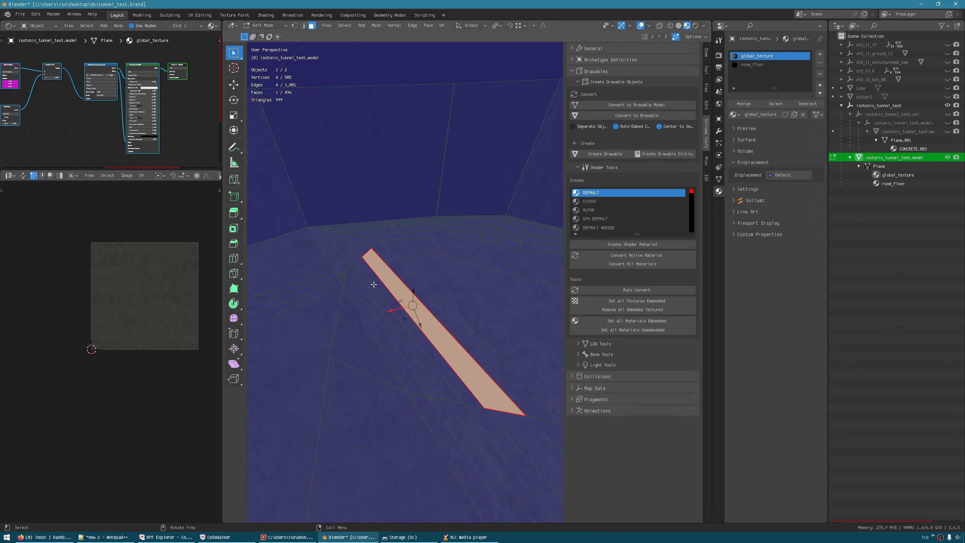
middle_drag(374, 284, 467, 312)
middle_drag(441, 331, 351, 224)
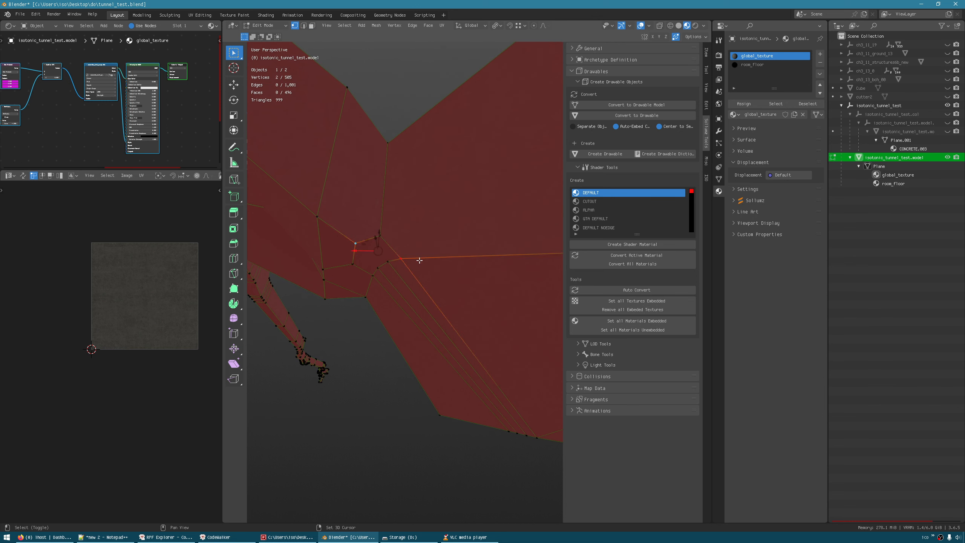
middle_drag(406, 289, 456, 197)
key(ctrl+x)
click(370, 161)
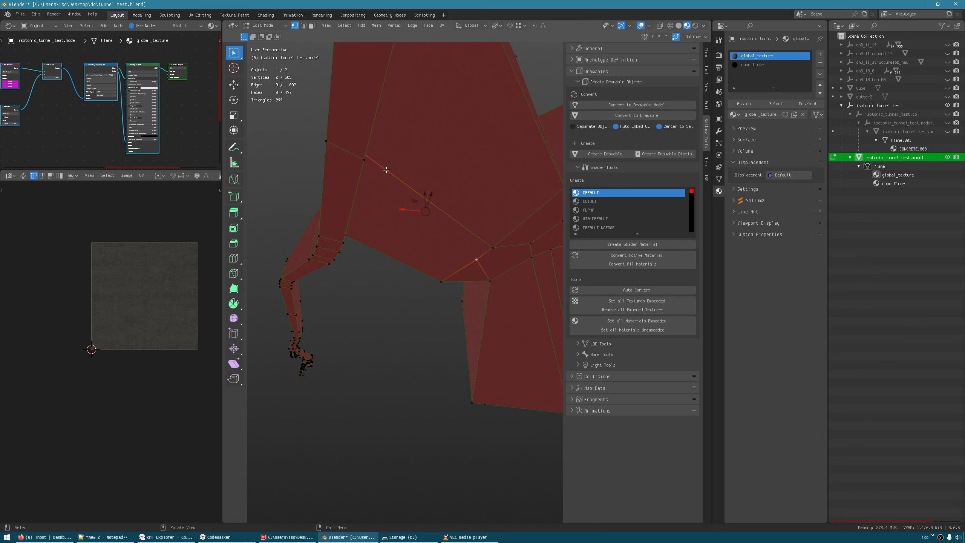
click(365, 156)
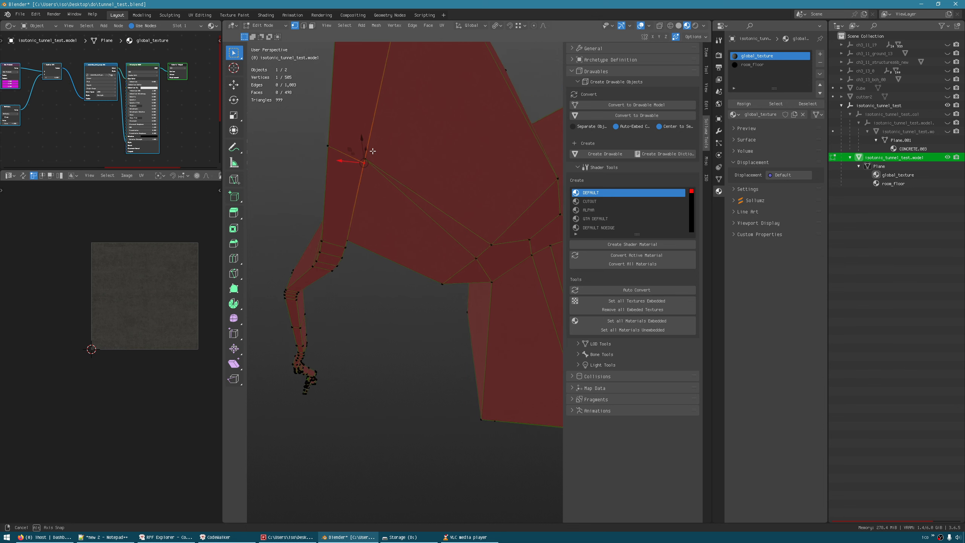
middle_drag(379, 172, 314, 356)
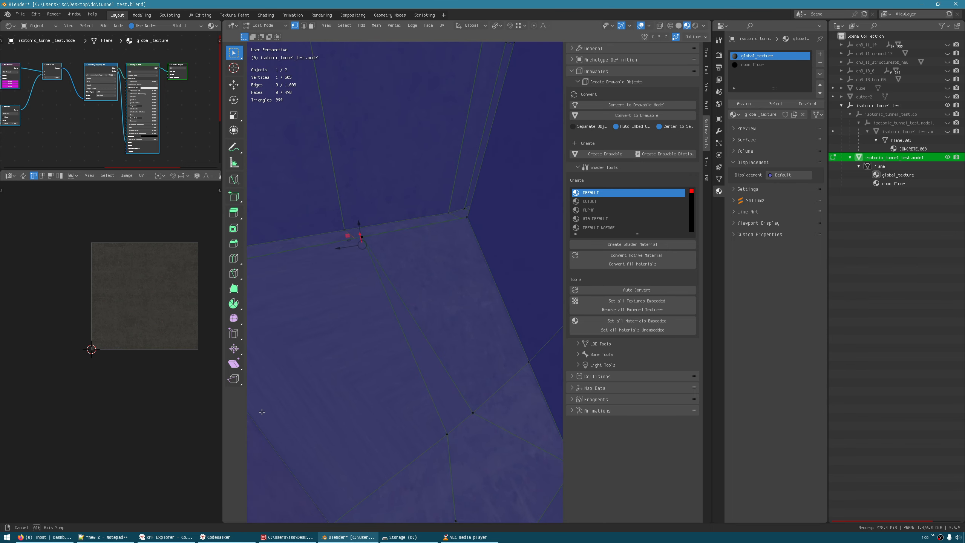
key(ctrl+space)
middle_drag(424, 360, 411, 234)
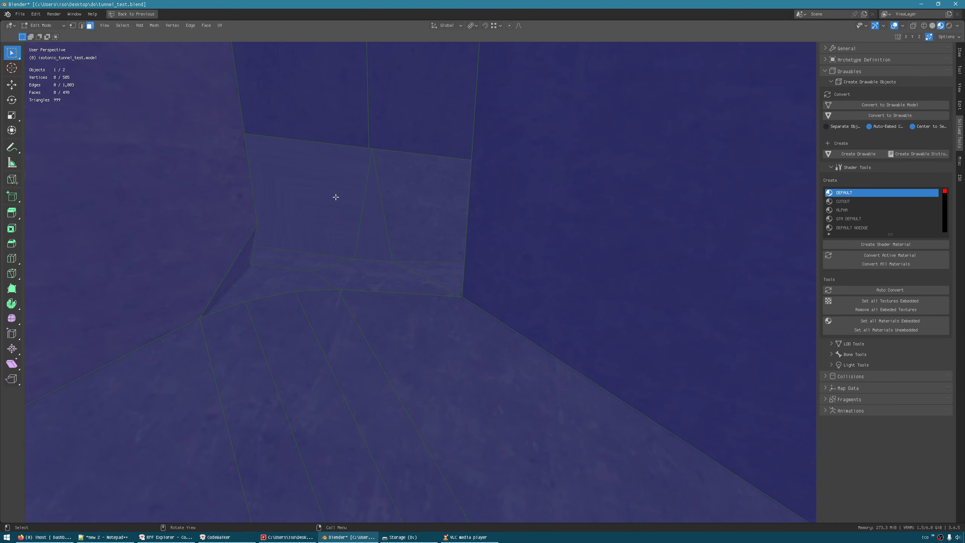
click(335, 196)
shift+click(372, 201)
shift+click(407, 195)
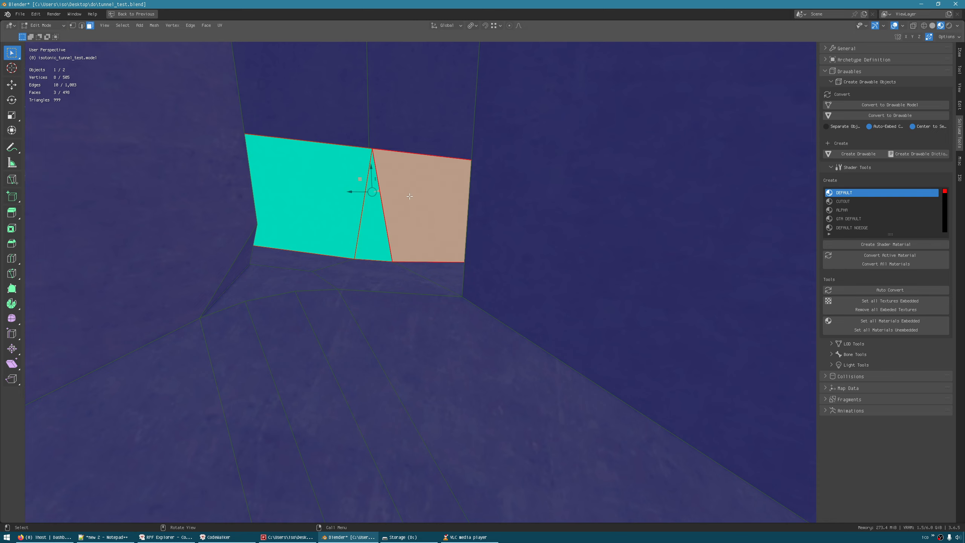
middle_drag(407, 195, 417, 250)
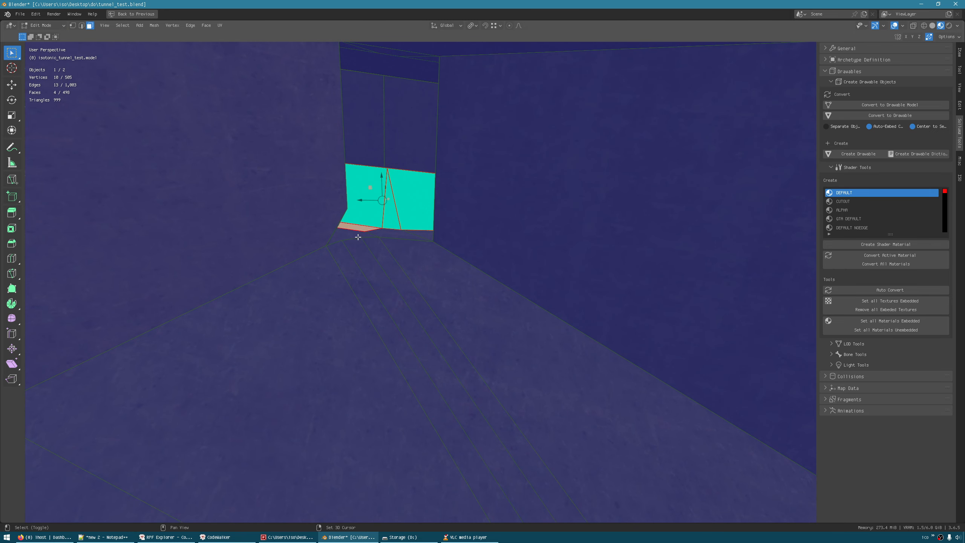
shift+click(419, 229)
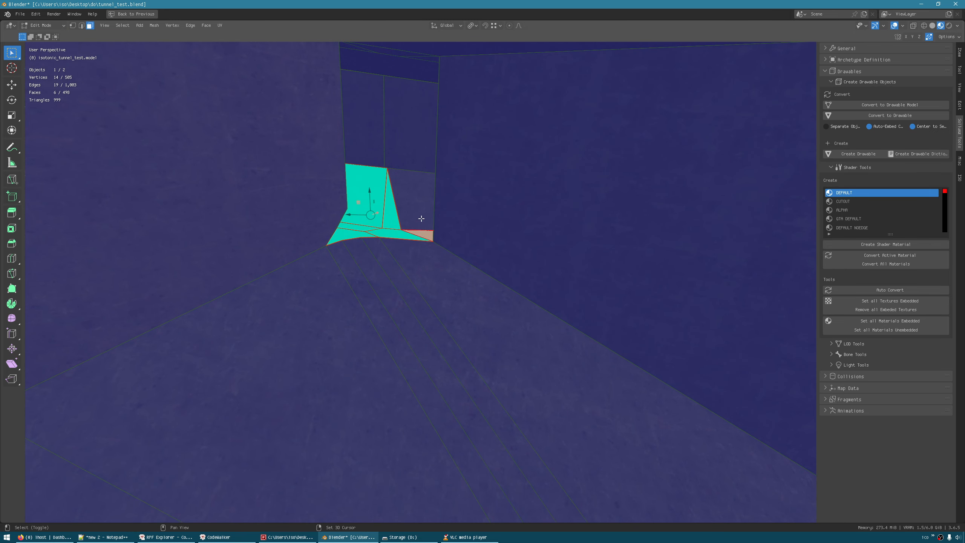
shift+click(421, 219)
middle_drag(421, 219, 456, 268)
Select the side room's two large central floor faces and grow the selection ring by ring to the floor's rim, leaving out the walls
click(429, 251)
shift+click(499, 239)
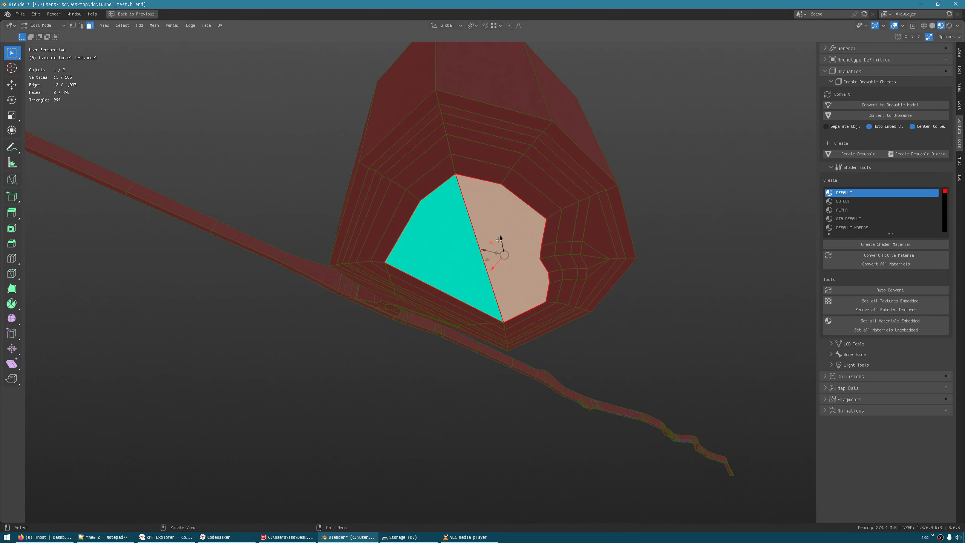
middle_drag(499, 240, 562, 163)
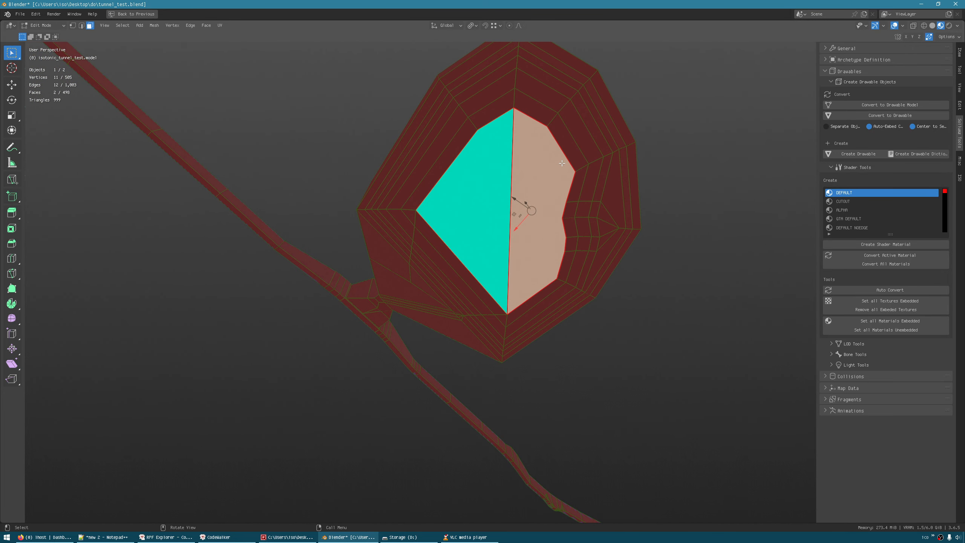
key(ctrl+KP_Add)
key(ctrl+KP_Add)
key(ctrl+KP_Add)
key(ctrl+KP_Add)
key(ctrl+KP_Add)
key(ctrl+KP_Add)
key(ctrl+KP_Add)
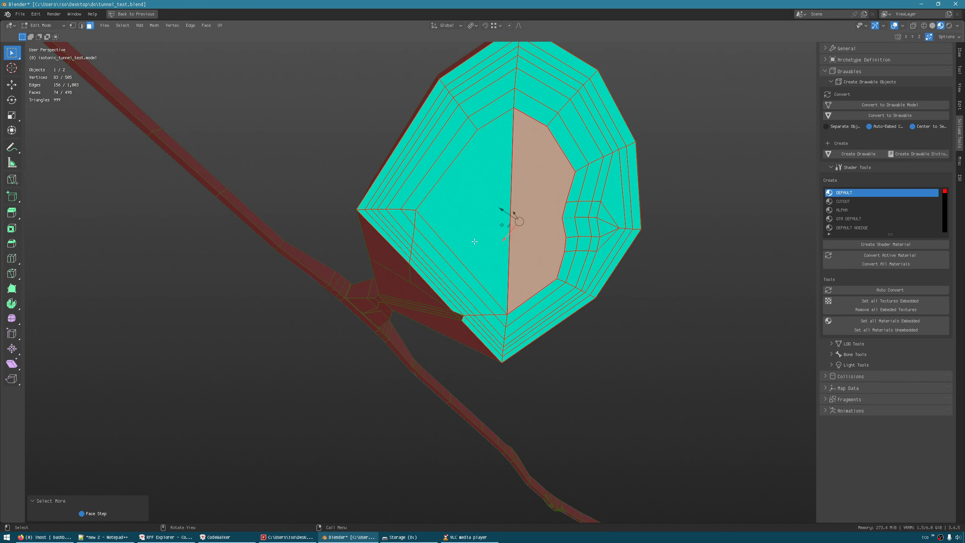
middle_drag(475, 241, 605, 301)
key(ctrl+KP_Add)
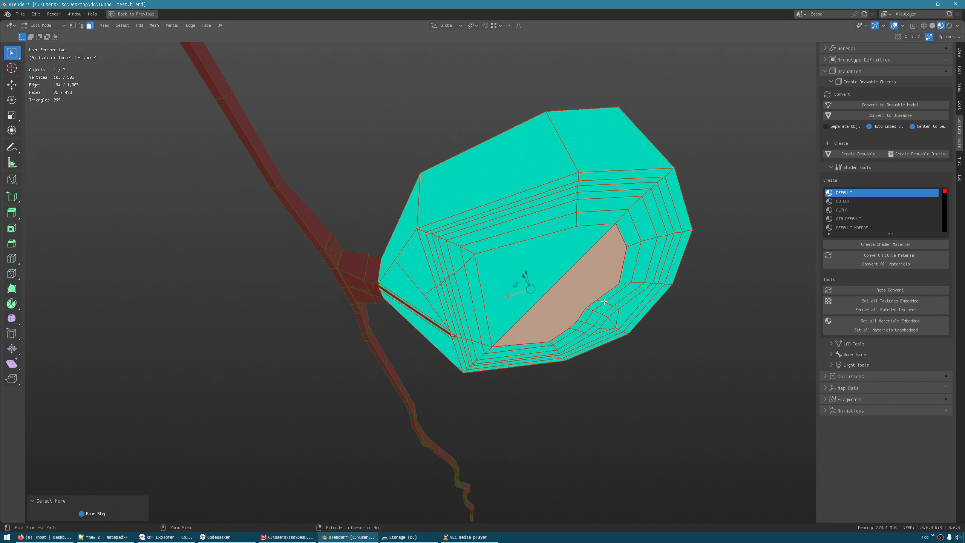
middle_drag(595, 301, 595, 328)
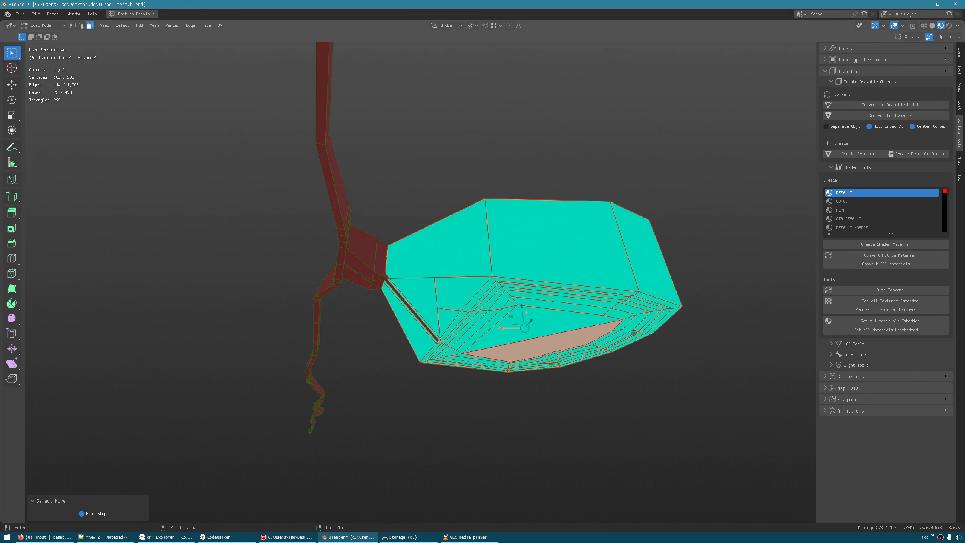
key(ctrl+KP_Subtract)
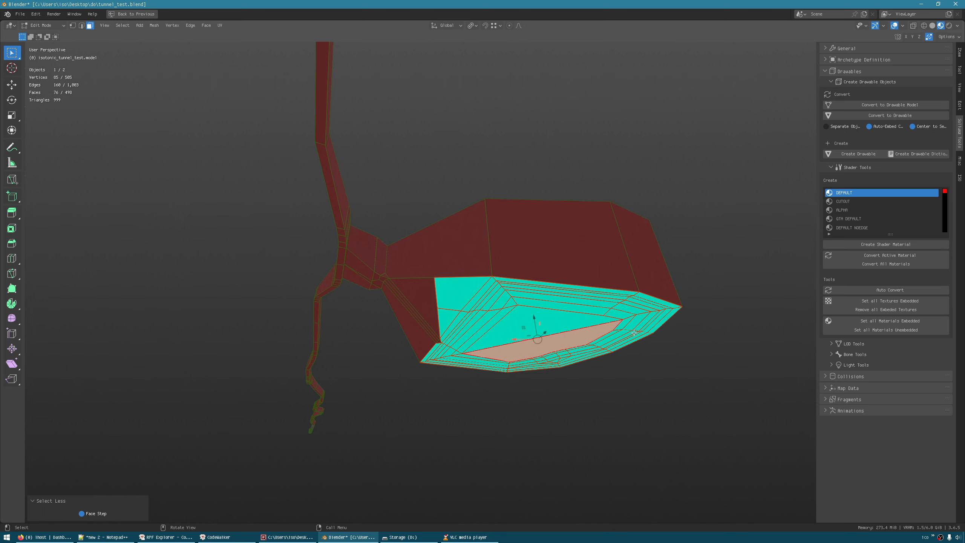
Add the small corner triangles, long narrow strips and adjoining large floor faces towards the passage to the selection
middle_drag(486, 324, 547, 343)
ctrl+middle_drag(402, 334, 445, 215)
middle_drag(467, 351, 529, 202)
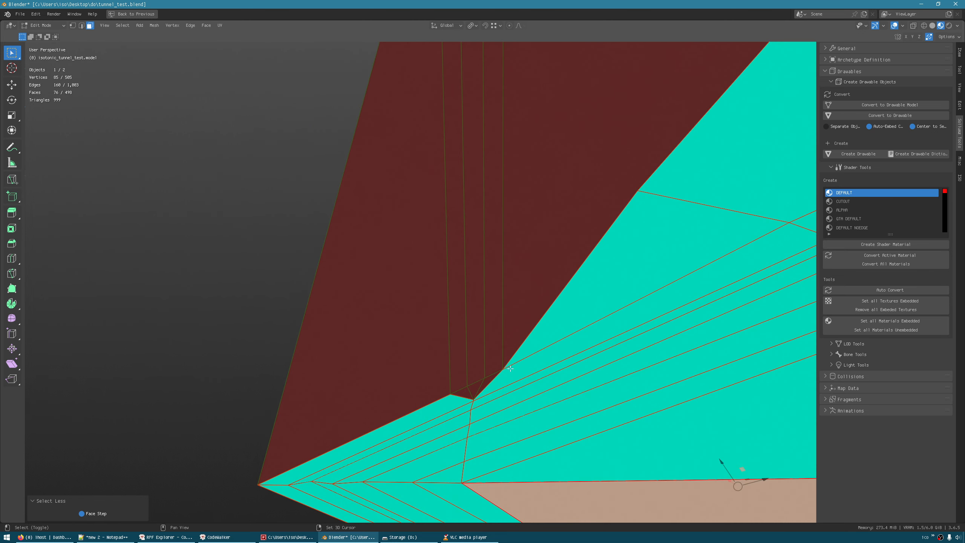
shift+click(470, 391)
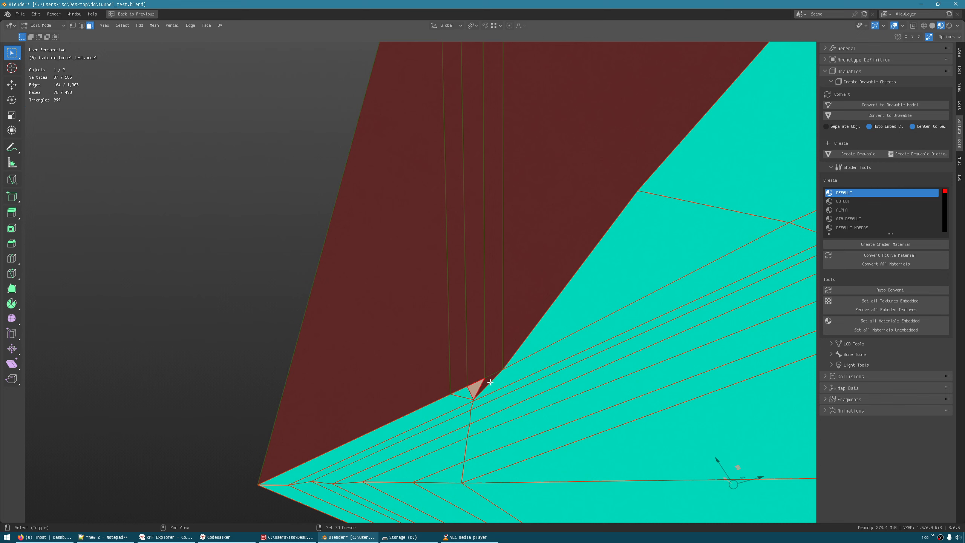
shift+click(490, 382)
shift+click(490, 362)
shift+click(493, 353)
shift+click(463, 355)
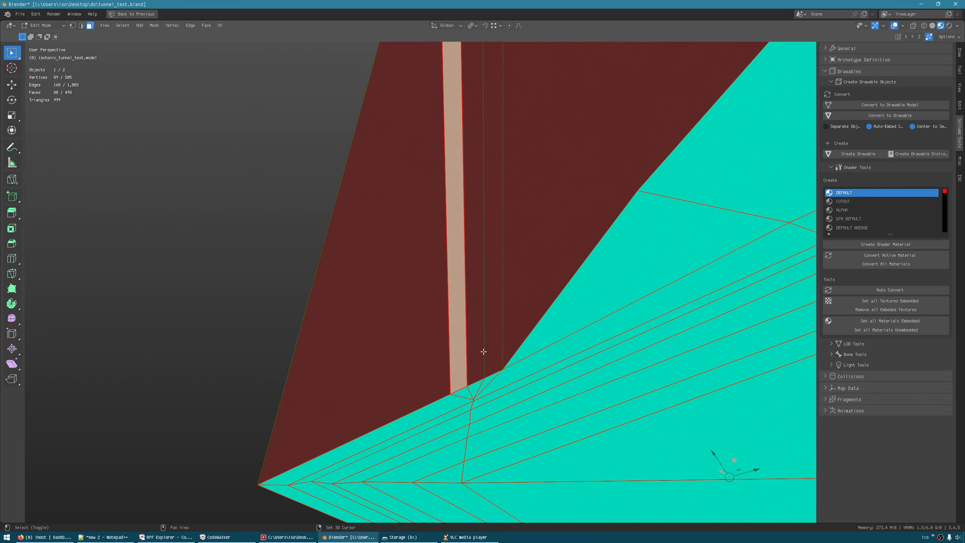
shift+click(480, 351)
shift+click(495, 339)
shift+click(495, 338)
shift+click(495, 338)
shift+click(521, 323)
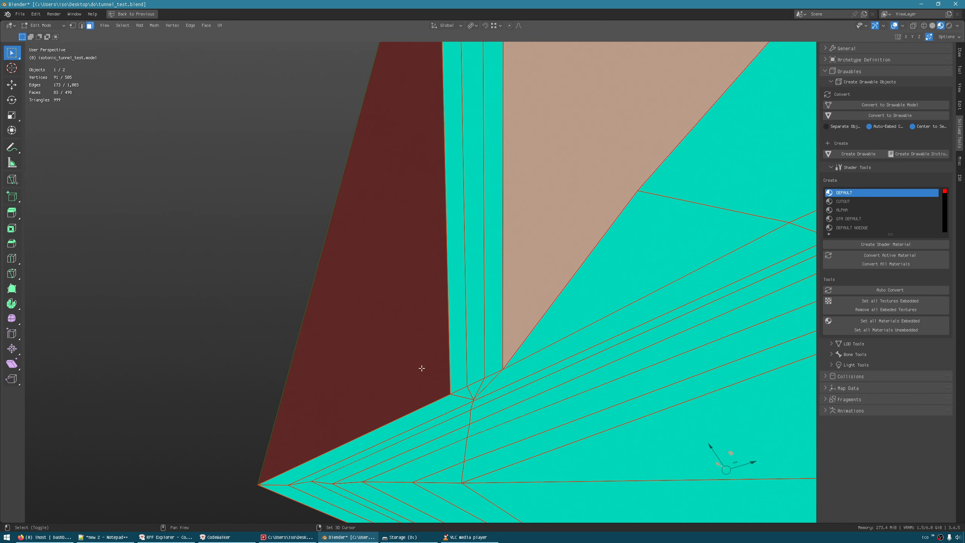
shift+click(420, 361)
Extend the selection with the floor faces of the short passage connecting the side room to the tunnel
middle_drag(418, 356, 566, 208)
shift+click(482, 208)
shift+click(460, 196)
shift+click(442, 225)
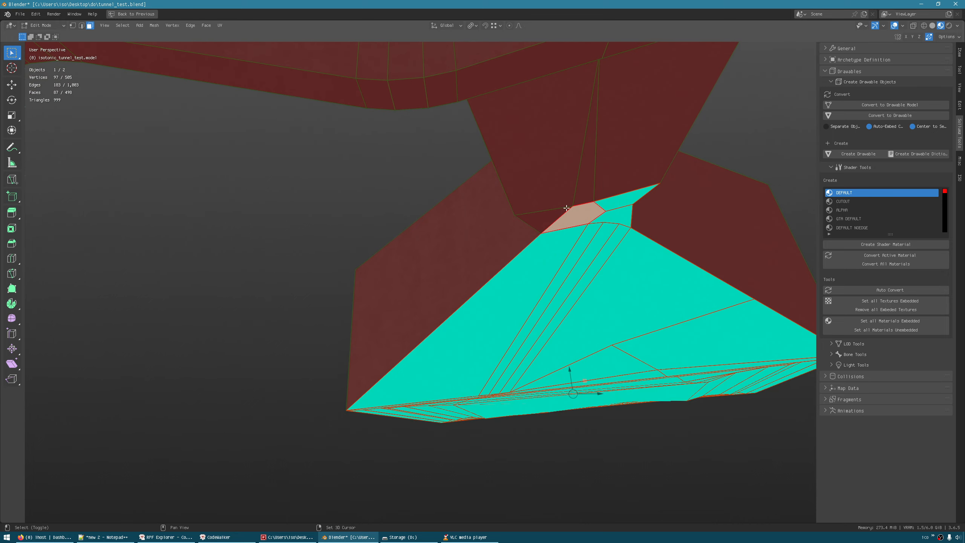
shift+click(557, 192)
shift+click(588, 159)
shift+click(653, 171)
middle_drag(654, 171, 403, 332)
Restore the multi-editor layout and assign the room_floor material to the selected floor faces
key(ctrl+space)
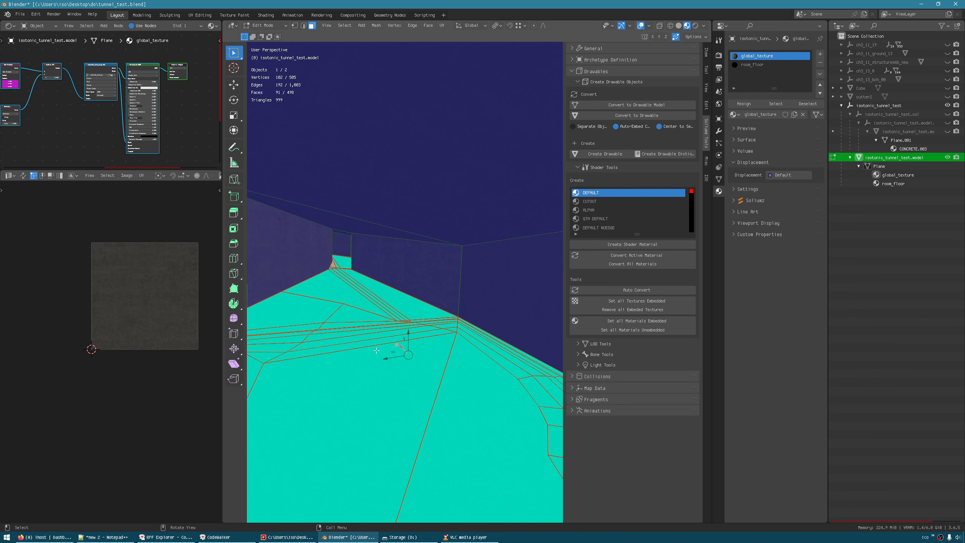
middle_drag(376, 350, 392, 333)
click(759, 65)
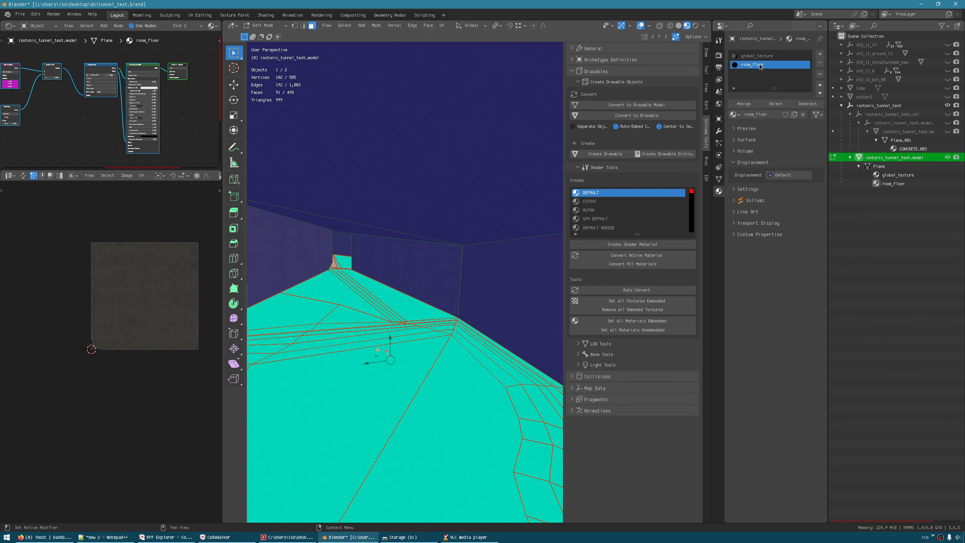
click(744, 104)
Unwrap the selected room and passage floor faces with Smart UV Project at its default settings
click(442, 26)
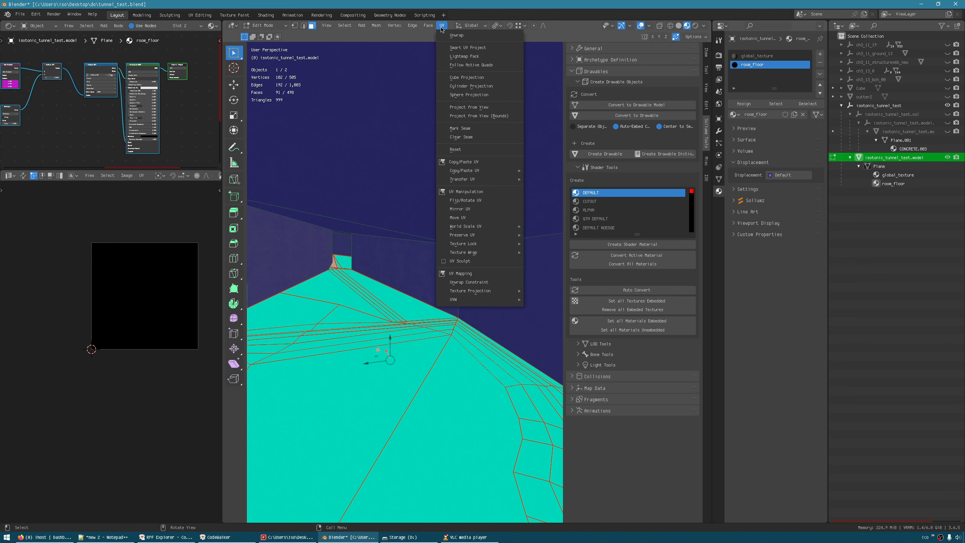
click(469, 48)
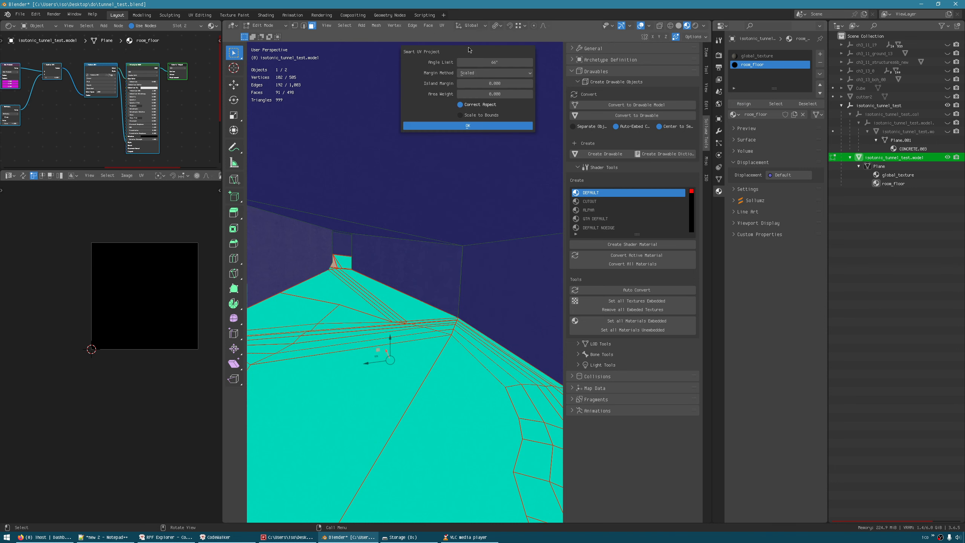
click(468, 125)
middle_drag(444, 198, 417, 280)
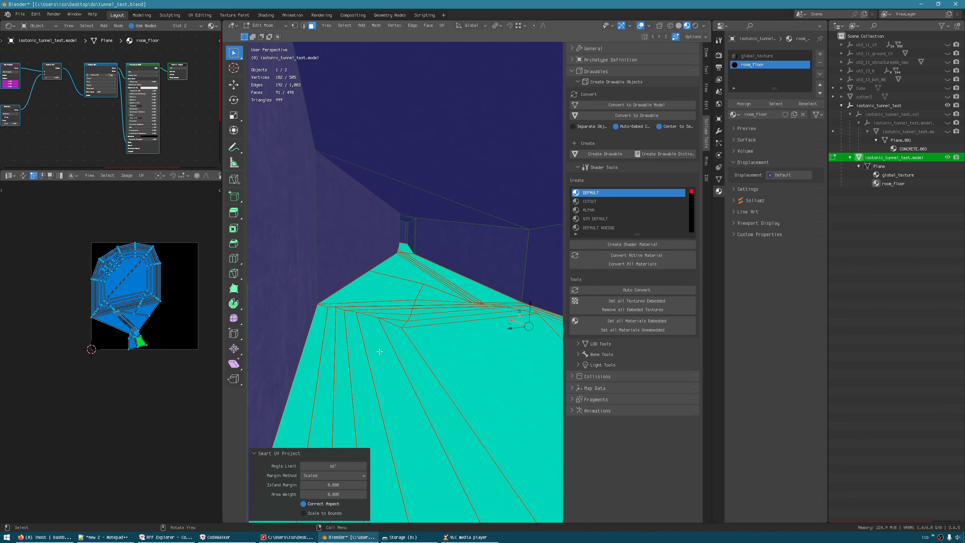
Hide the viewport overlays and load concrete_clean_7.dds from the concrete textures folder into the room_floor material's image texture node
mouse_move(379, 352)
middle_down()
mouse_move(370, 344)
mouse_move(387, 354)
middle_up()
key(shift+alt+z)
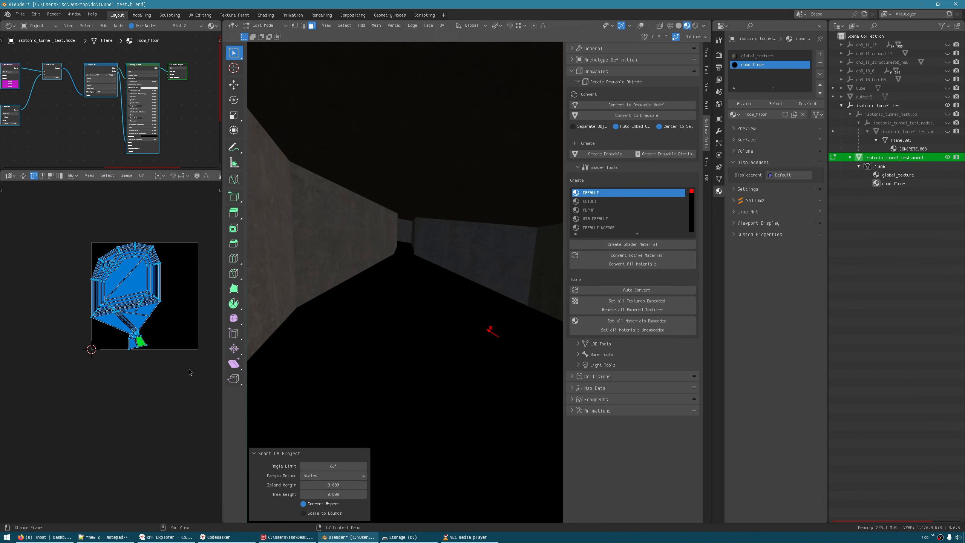
middle_drag(152, 342, 129, 384)
middle_drag(63, 127, 117, 142)
key(ctrl+space)
shift+middle_drag(474, 194, 315, 119)
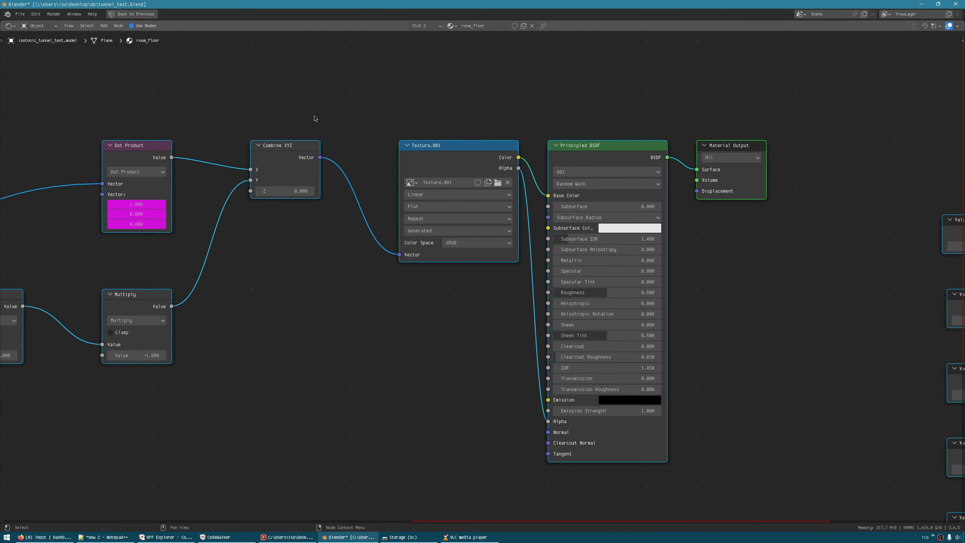
click(497, 183)
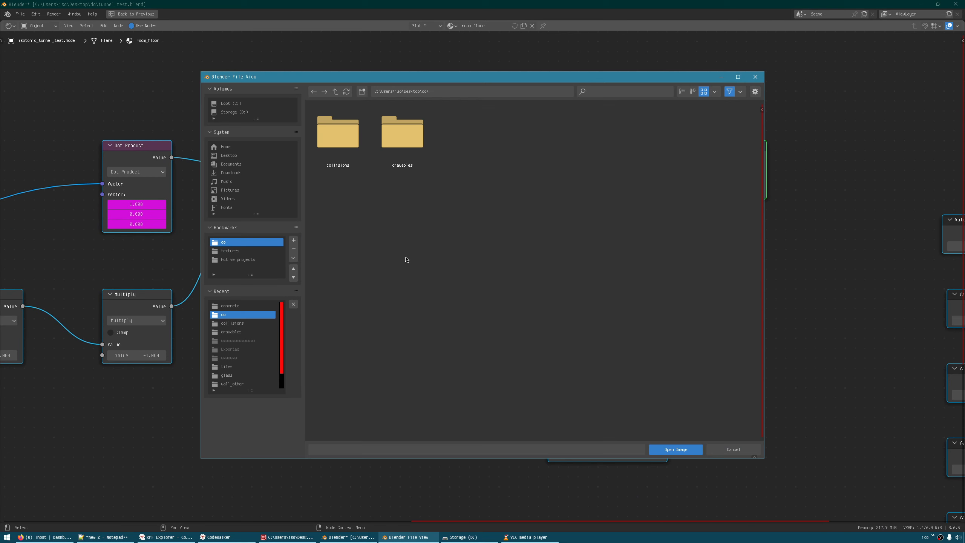
click(249, 253)
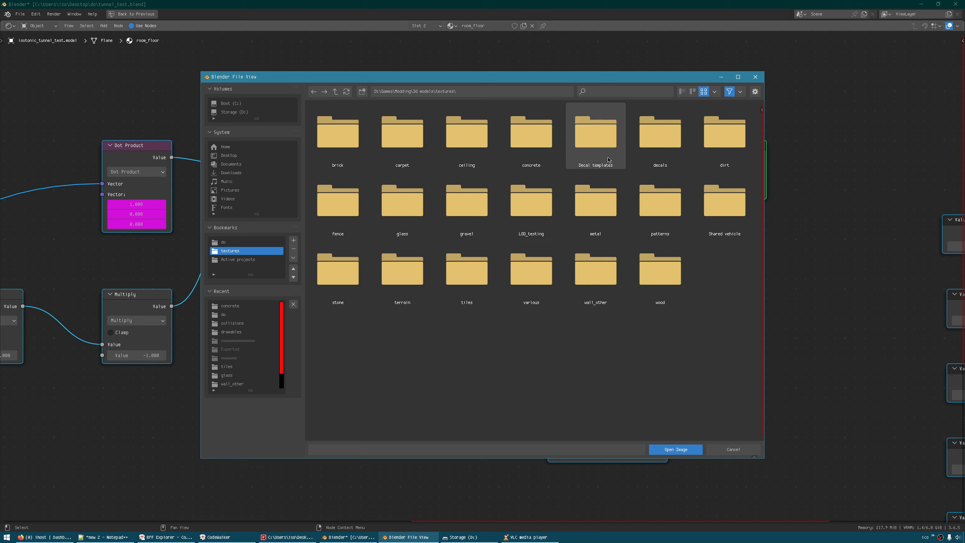
double_click(517, 153)
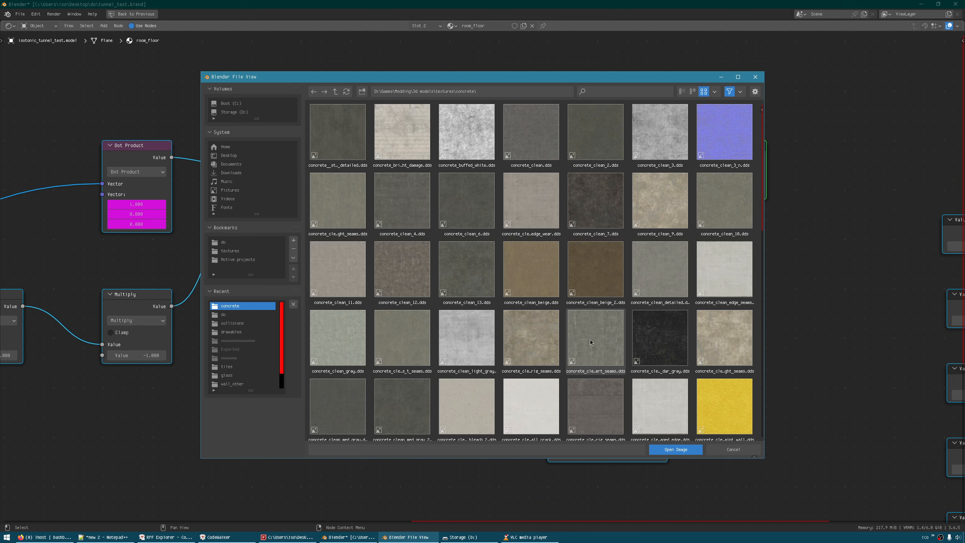
double_click(595, 201)
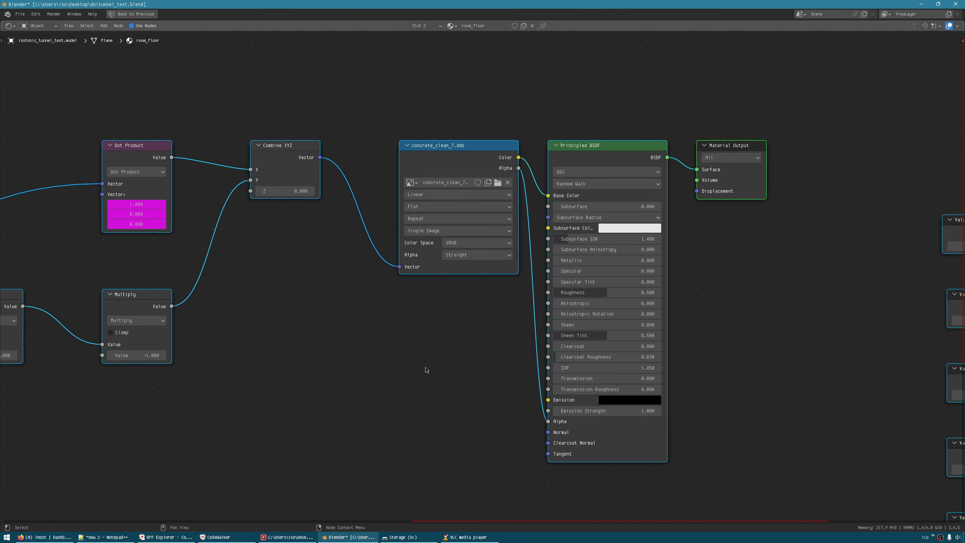
middle_drag(427, 369, 402, 362)
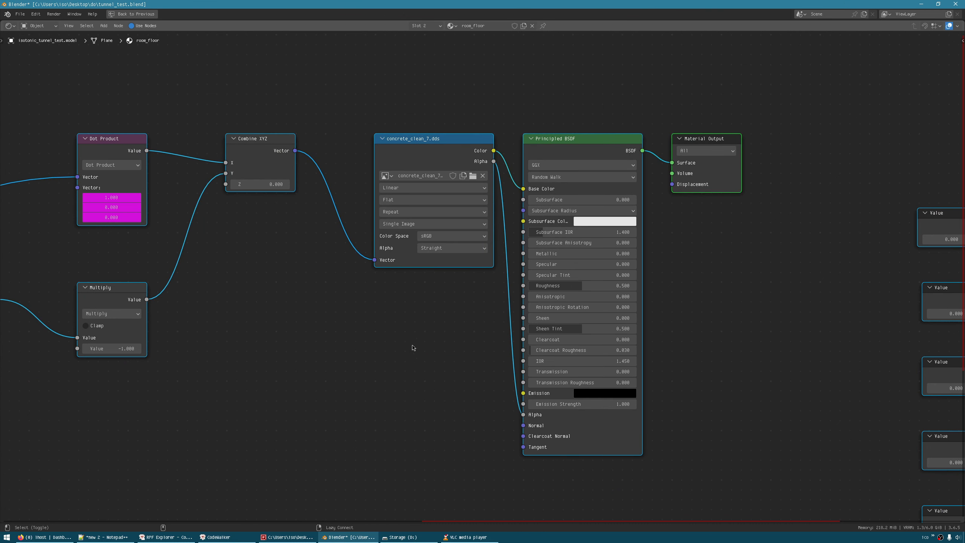
key(ctrl+space)
Inspect the textured floor and walls of the room and passage, and save the blend file
middle_drag(398, 342, 357, 333)
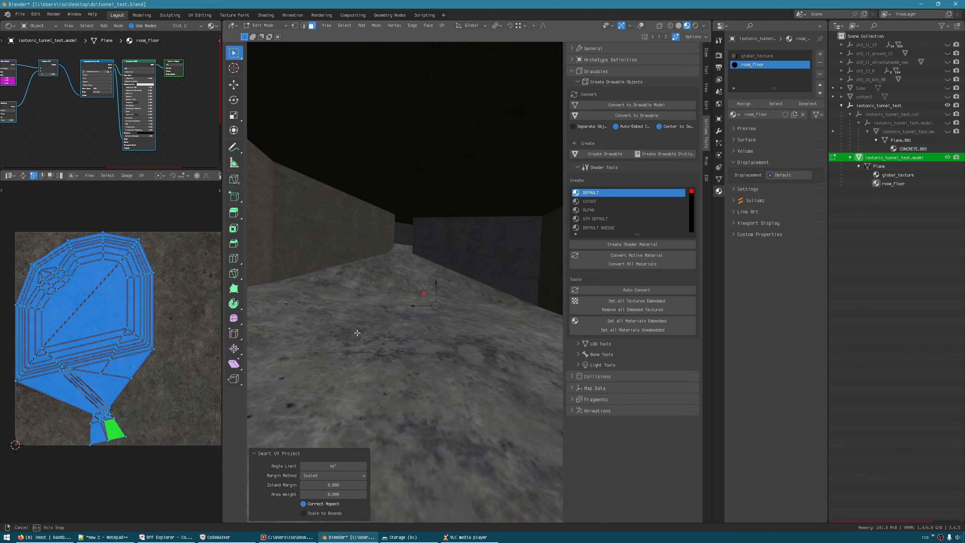
ctrl+middle_drag(396, 302, 299, 280)
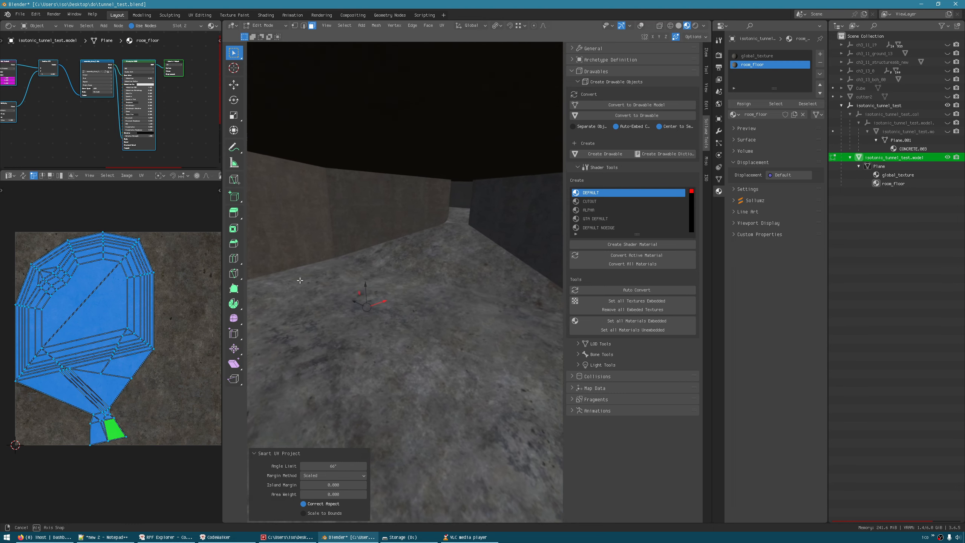
ctrl+middle_drag(430, 288, 228, 259)
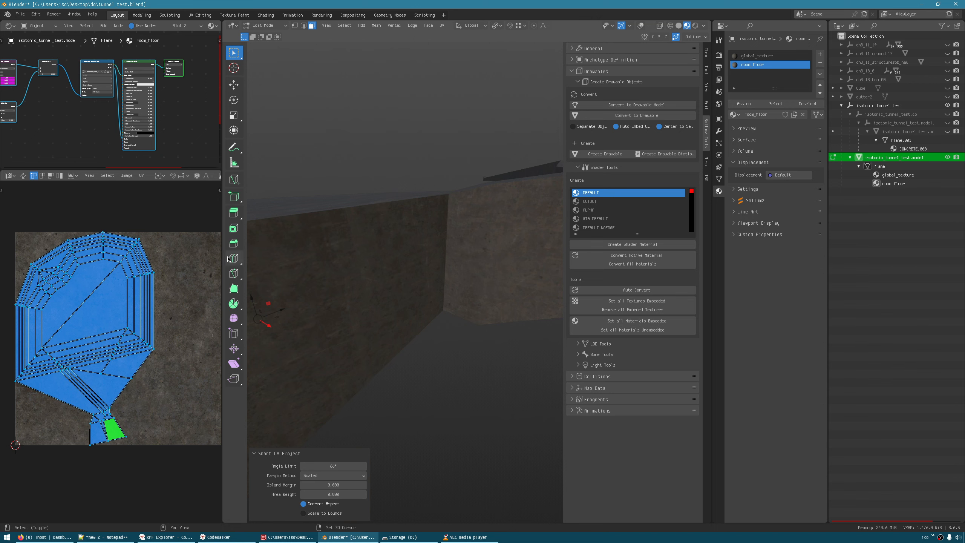
middle_drag(394, 269, 465, 266)
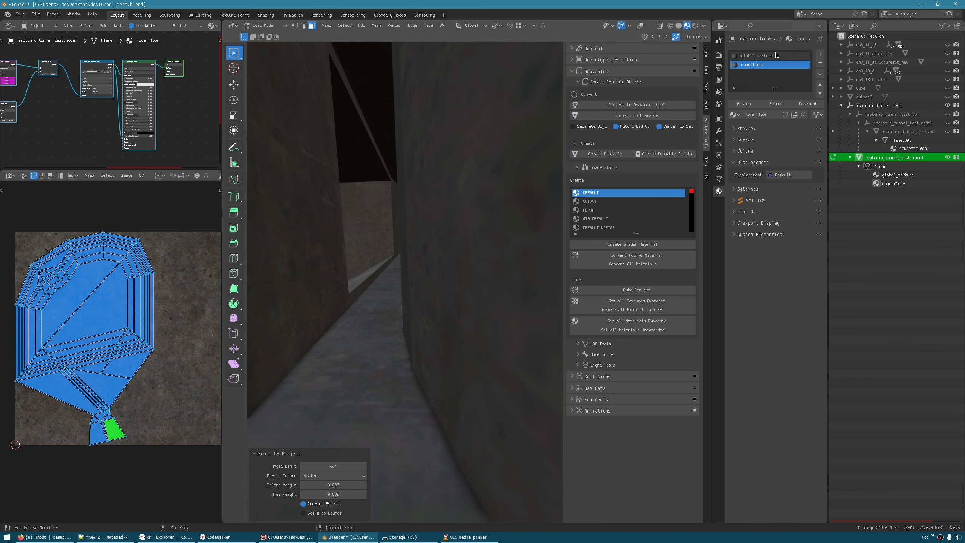
middle_drag(494, 209, 504, 260)
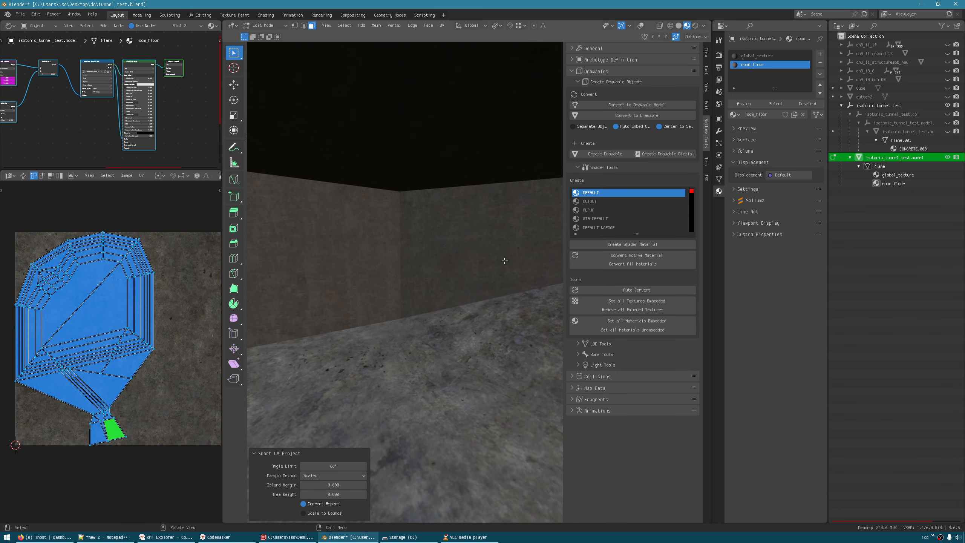
key(ctrl+s)
Turn the viewport overlays back on and return the tunnel model to Object Mode
key(shift+alt+z)
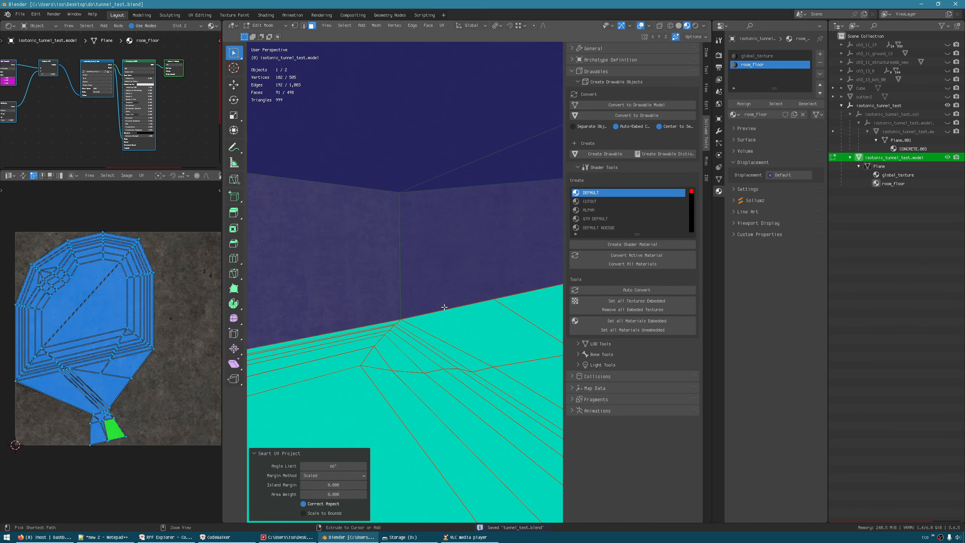
middle_drag(444, 306, 452, 170)
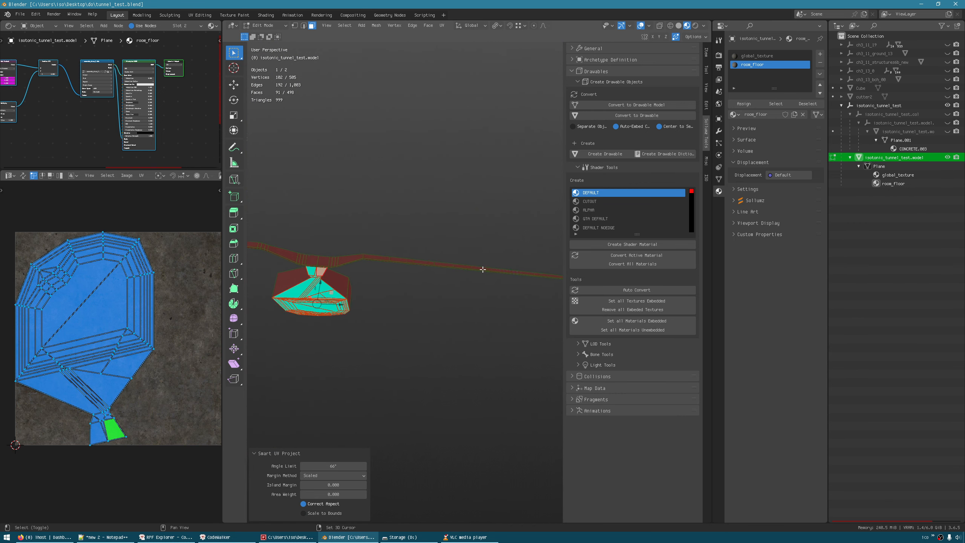
middle_drag(482, 269, 391, 365)
middle_drag(402, 301, 532, 364)
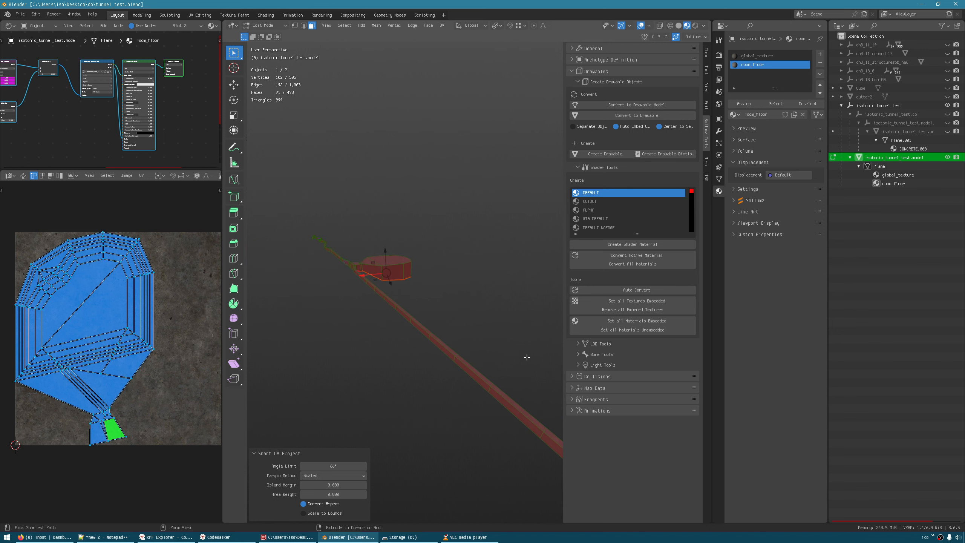
key(shift+alt+z)
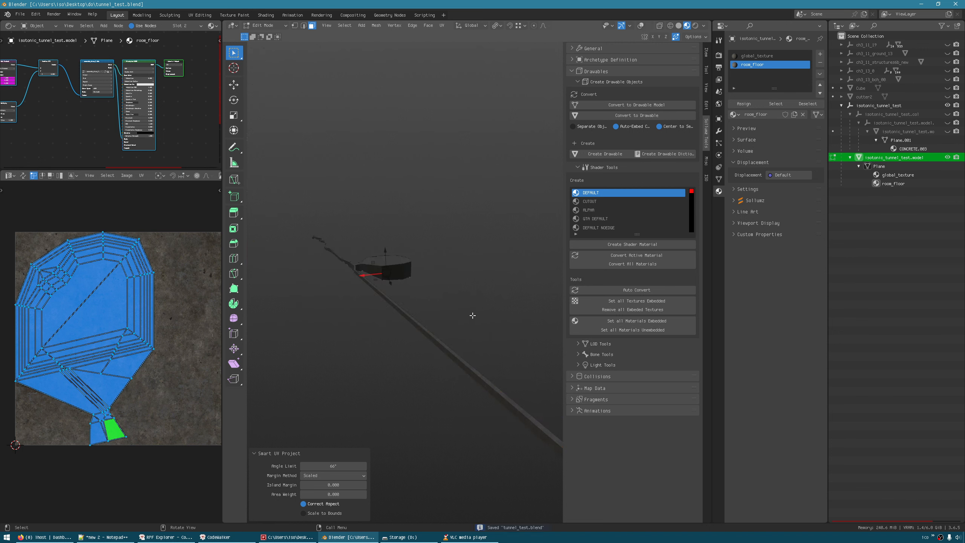
key(shift+alt+z)
key(Tab)
middle_drag(437, 291, 482, 382)
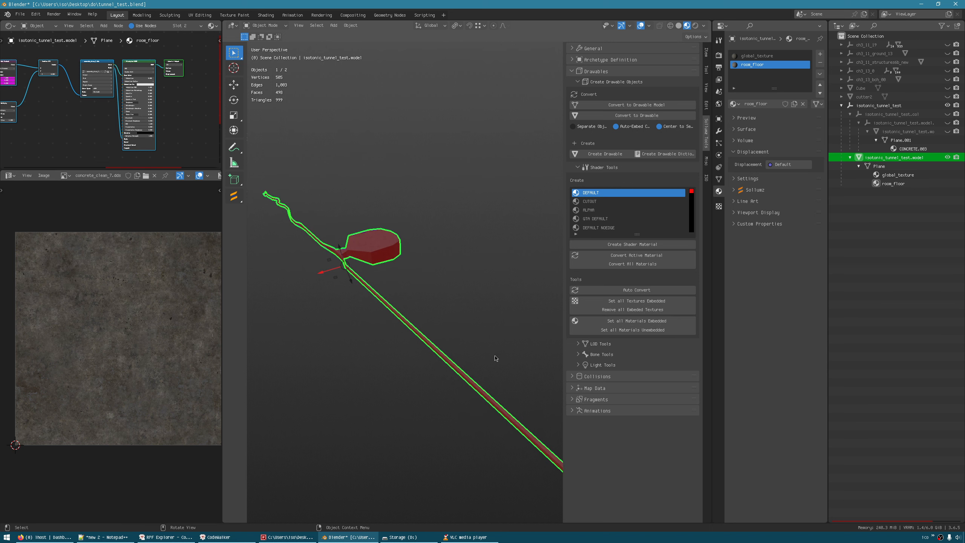
middle_drag(482, 306, 390, 315)
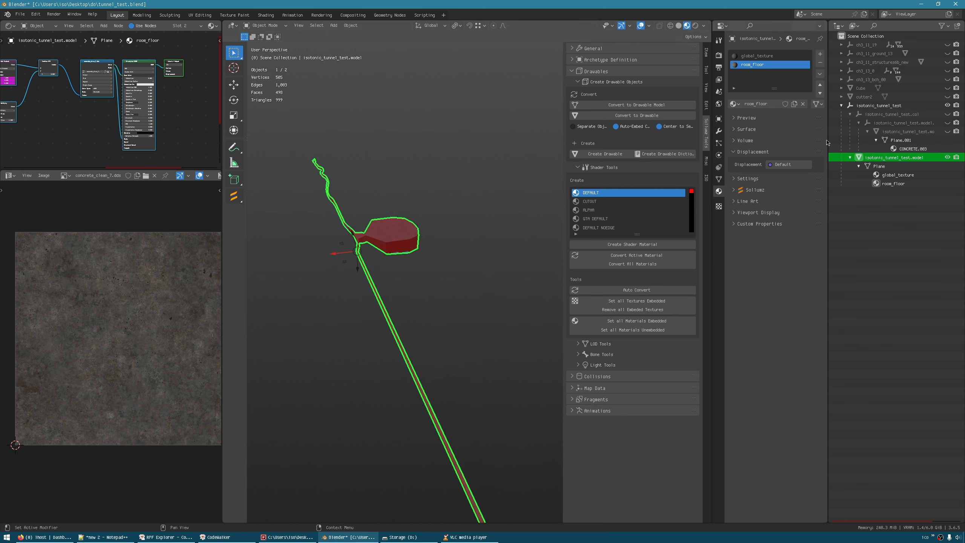